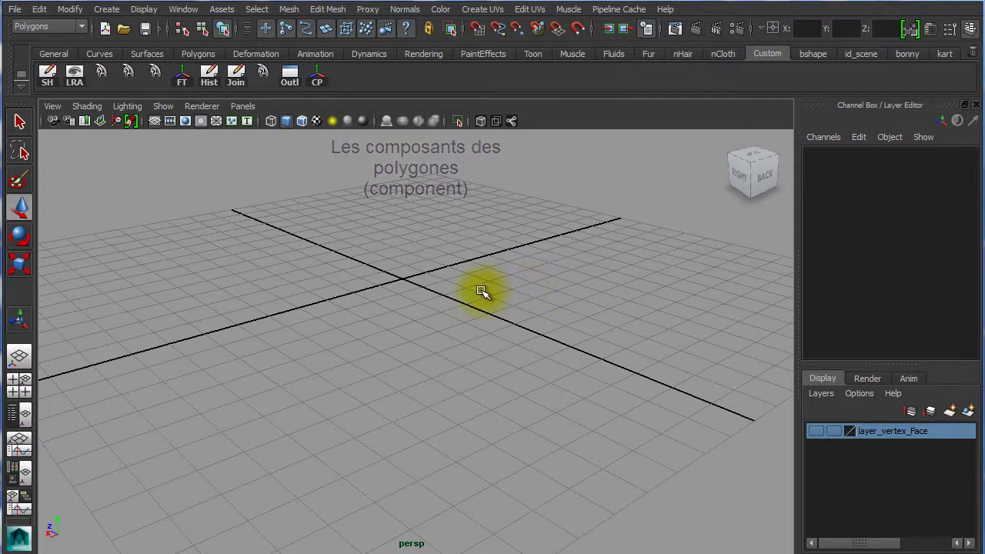
# Create a polygon cube and move it to about 1.831, -0.67, 1.254
pyautogui.keyDown('shift'); pyautogui.moveTo(481, 291); pyautogui.dragTo(477, 330, button='right'); pyautogui.keyUp('shift')
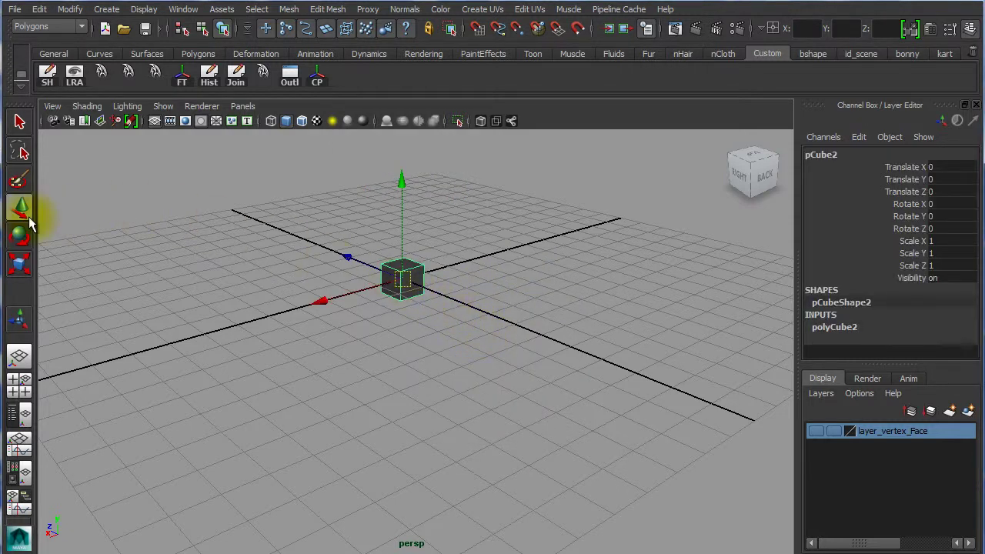
pyautogui.moveTo(401, 278)
pyautogui.mouseDown()
pyautogui.moveTo(408, 202)
pyautogui.moveTo(411, 214)
pyautogui.moveTo(353, 282)
pyautogui.moveTo(341, 352)
pyautogui.moveTo(292, 341)
pyautogui.moveTo(301, 346)
pyautogui.mouseUp()
pyautogui.moveTo(380, 227)
pyautogui.mouseDown()
pyautogui.moveTo(385, 197)
pyautogui.moveTo(345, 279)
pyautogui.moveTo(325, 296)
pyautogui.moveTo(292, 270)
pyautogui.mouseUp()
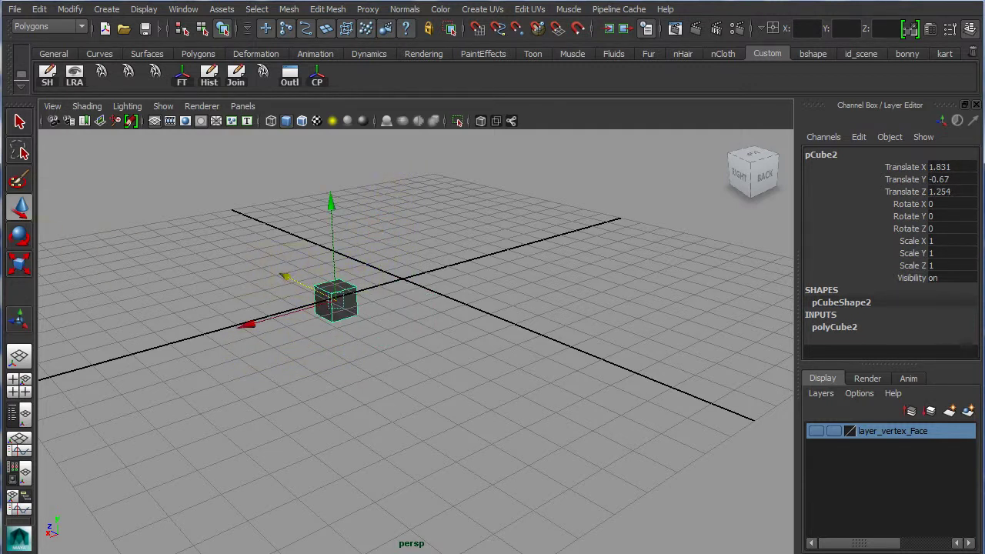
# Rotate the cube, scale it up about threefold, and stretch it wider along X
pyautogui.click(25, 237)
pyautogui.moveTo(307, 312)
pyautogui.mouseDown()
pyautogui.moveTo(350, 260)
pyautogui.moveTo(260, 297)
pyautogui.moveTo(326, 334)
pyautogui.moveTo(300, 213)
pyautogui.moveTo(238, 274)
pyautogui.moveTo(293, 203)
pyautogui.mouseUp()
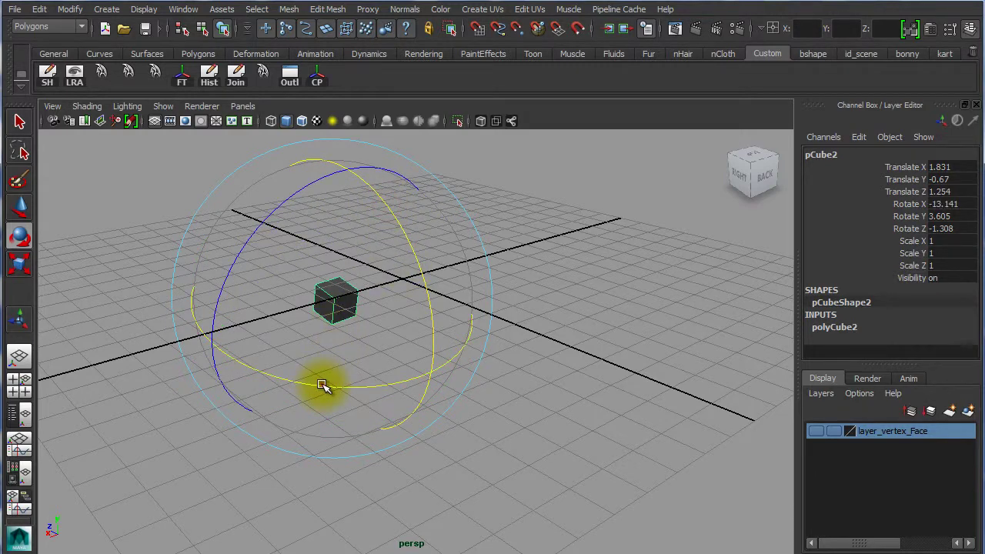
pyautogui.moveTo(323, 385); pyautogui.dragTo(307, 383)
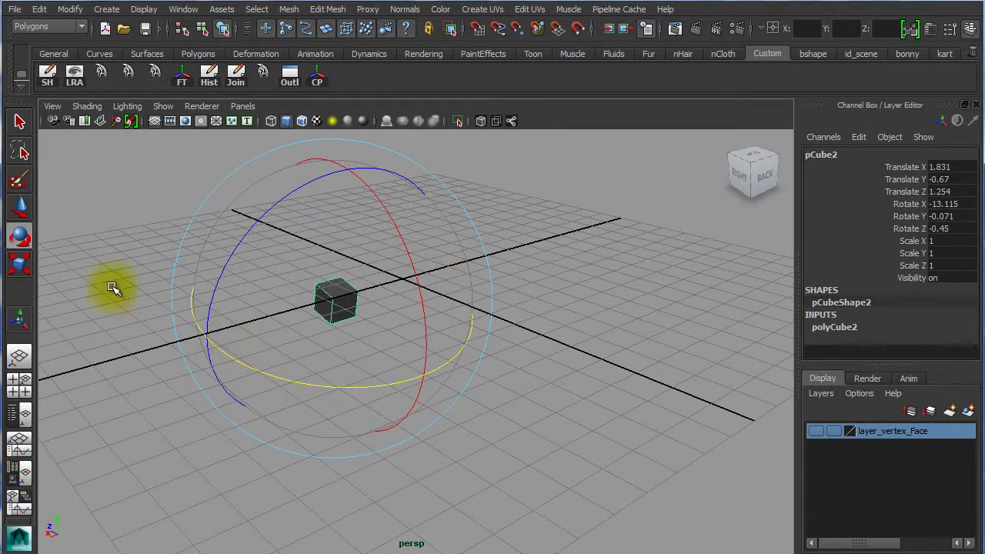
pyautogui.click(19, 267)
pyautogui.moveTo(333, 301)
pyautogui.mouseDown()
pyautogui.moveTo(394, 316)
pyautogui.moveTo(214, 213)
pyautogui.moveTo(319, 293)
pyautogui.mouseUp()
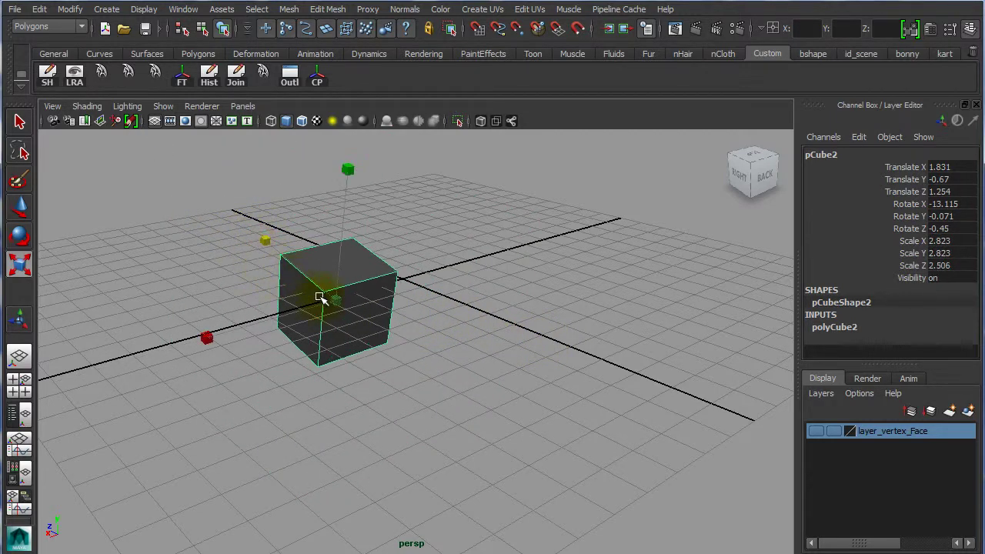
pyautogui.moveTo(206, 338)
pyautogui.mouseDown()
pyautogui.moveTo(156, 347)
pyautogui.moveTo(165, 341)
pyautogui.mouseUp()
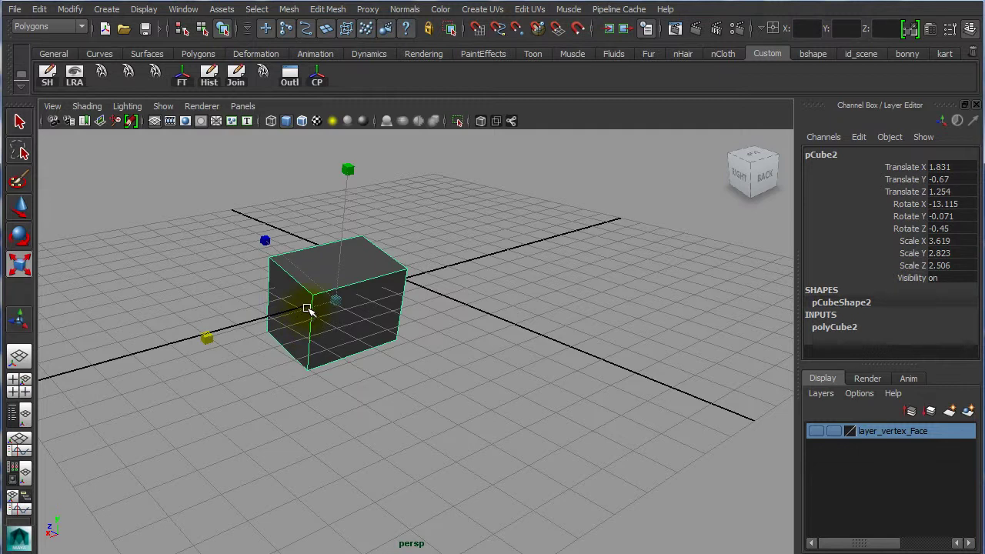
# Move the cube toward the grid centre and tilt it at a steep angle
pyautogui.press('w')
pyautogui.moveTo(334, 298)
pyautogui.mouseDown()
pyautogui.moveTo(450, 308)
pyautogui.moveTo(436, 197)
pyautogui.moveTo(428, 214)
pyautogui.mouseUp()
pyautogui.press('e')
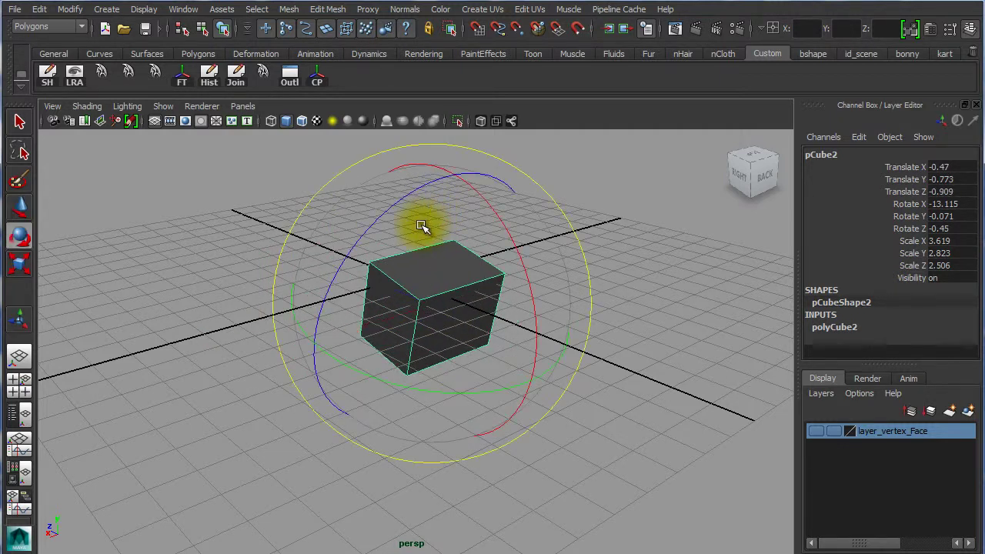
pyautogui.moveTo(433, 313)
pyautogui.mouseDown()
pyautogui.moveTo(492, 369)
pyautogui.moveTo(354, 291)
pyautogui.moveTo(440, 231)
pyautogui.moveTo(402, 264)
pyautogui.moveTo(403, 303)
pyautogui.moveTo(528, 326)
pyautogui.moveTo(402, 303)
pyautogui.moveTo(523, 305)
pyautogui.mouseUp()
pyautogui.press('r')
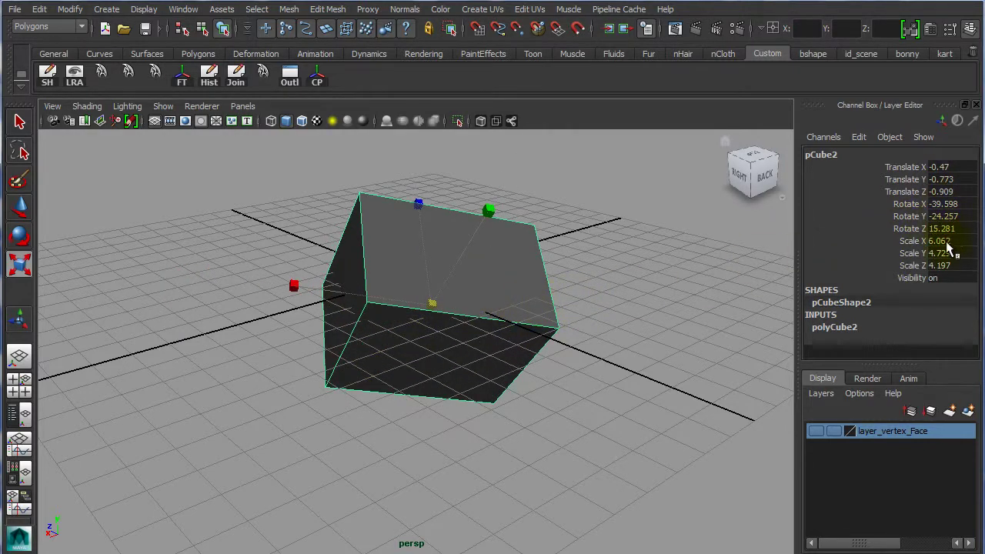
# Set the cube's translate and rotate channels to 0 and scale X/Y/Z to 1, then zoom in
pyautogui.moveTo(945, 228); pyautogui.dragTo(945, 180)
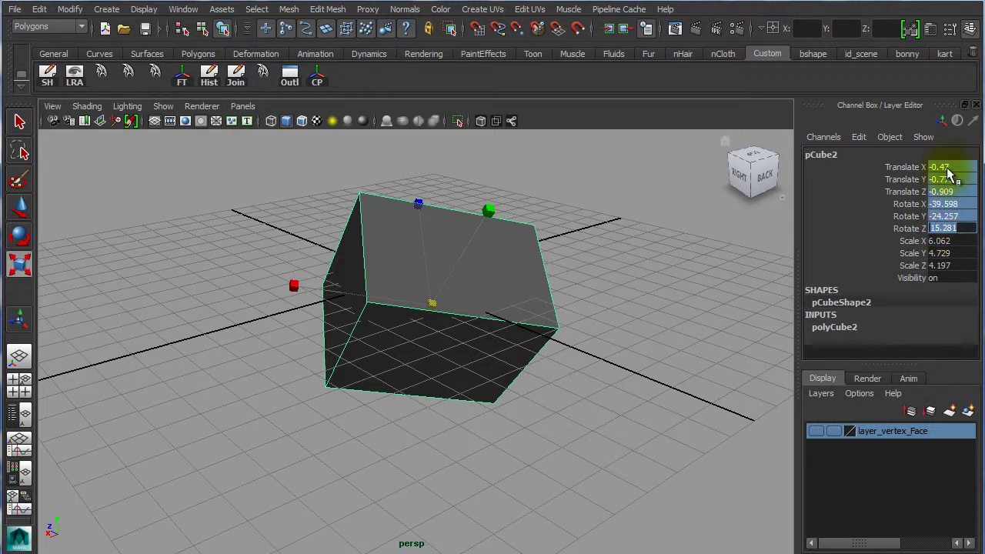
pyautogui.write('0')
pyautogui.press('Return')
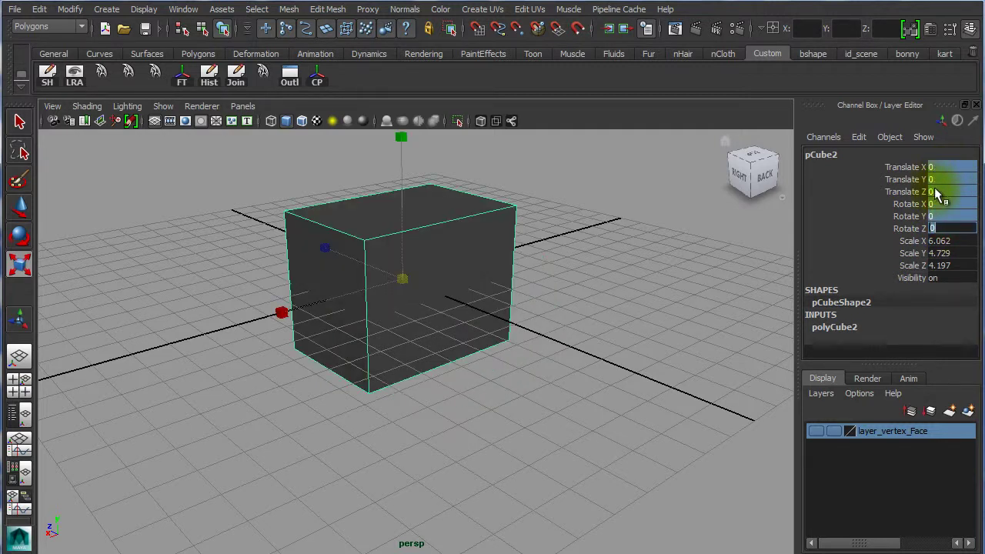
pyautogui.moveTo(941, 242); pyautogui.dragTo(943, 267)
pyautogui.write('1')
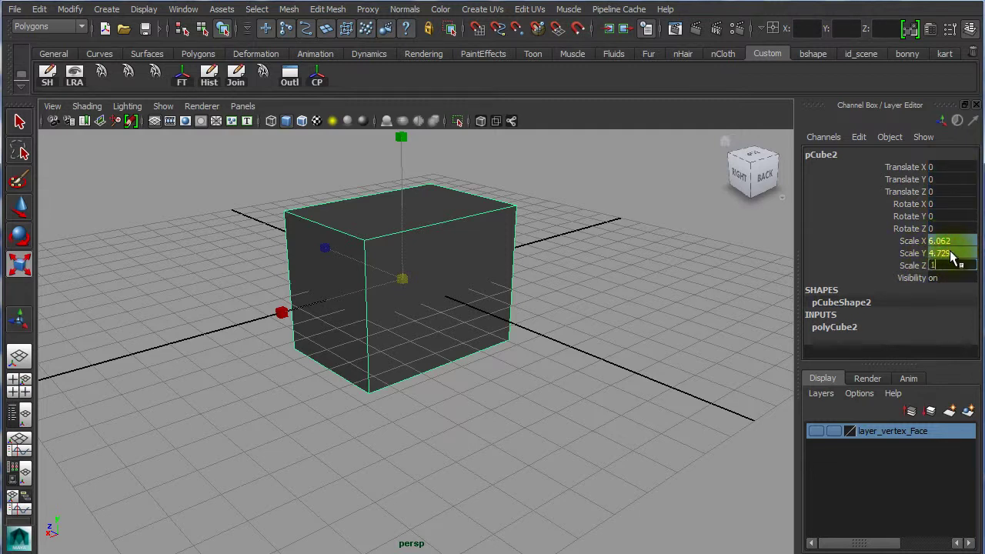
pyautogui.press('Return')
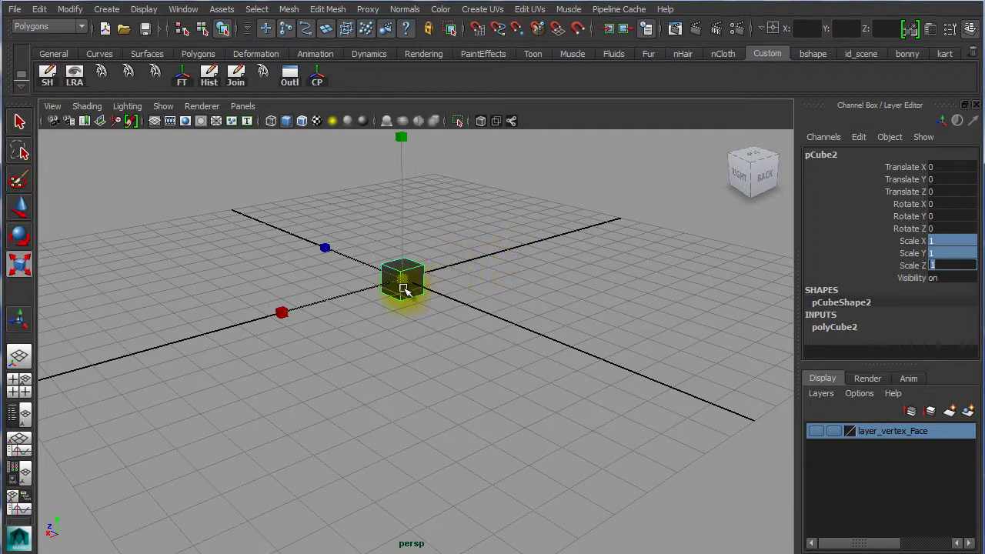
pyautogui.keyDown('alt'); pyautogui.moveTo(404, 292); pyautogui.dragTo(618, 288, button='right'); pyautogui.keyUp('alt')
pyautogui.keyDown('alt'); pyautogui.moveTo(618, 288); pyautogui.dragTo(581, 428, button='middle'); pyautogui.keyUp('alt')
pyautogui.moveTo(580, 429)
pyautogui.keyDown('alt'); pyautogui.mouseDown(button='right')
pyautogui.moveTo(543, 345)
pyautogui.moveTo(715, 389)
pyautogui.mouseUp(button='right'); pyautogui.keyUp('alt')
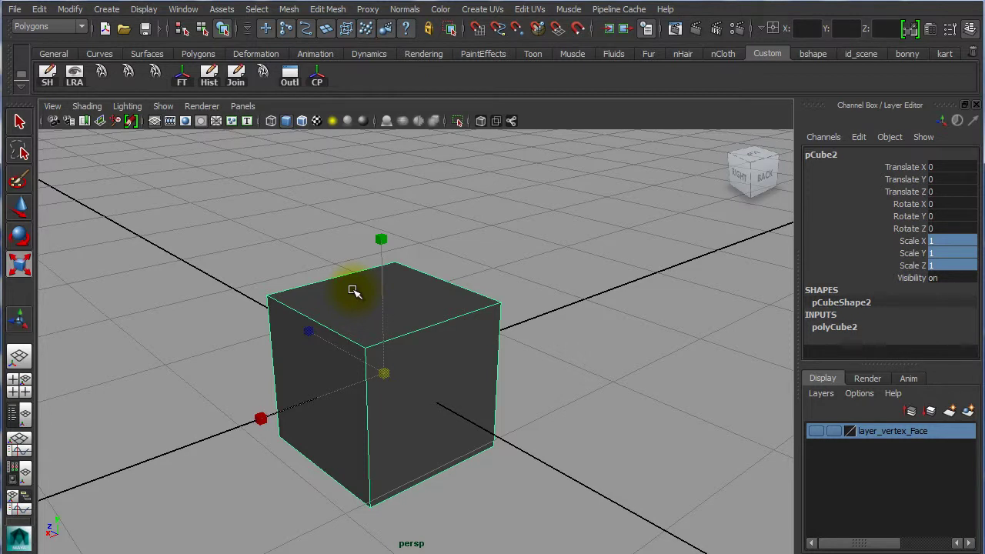
# In face mode, select the cube's top, front and side faces in turn while orbiting
pyautogui.rightClick(437, 304)
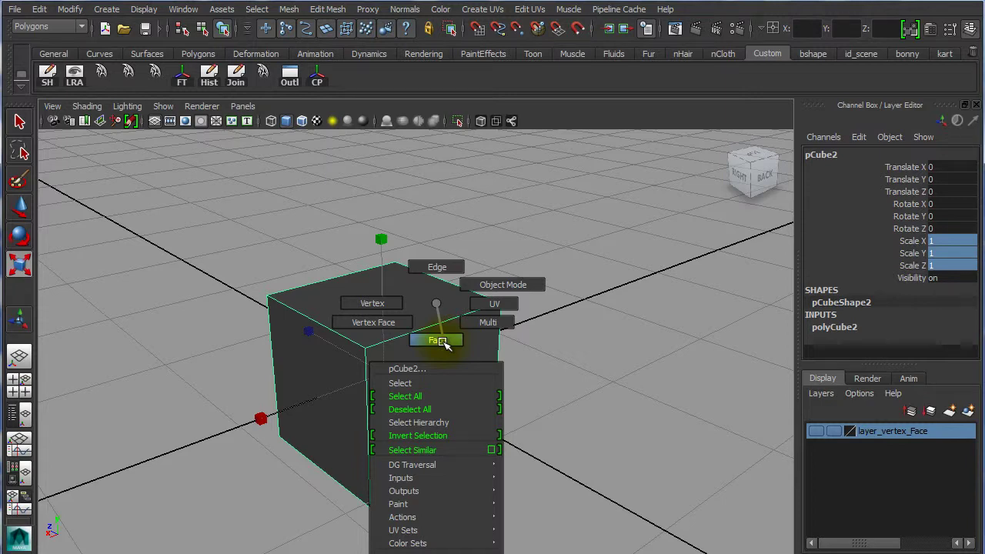
pyautogui.click(444, 342)
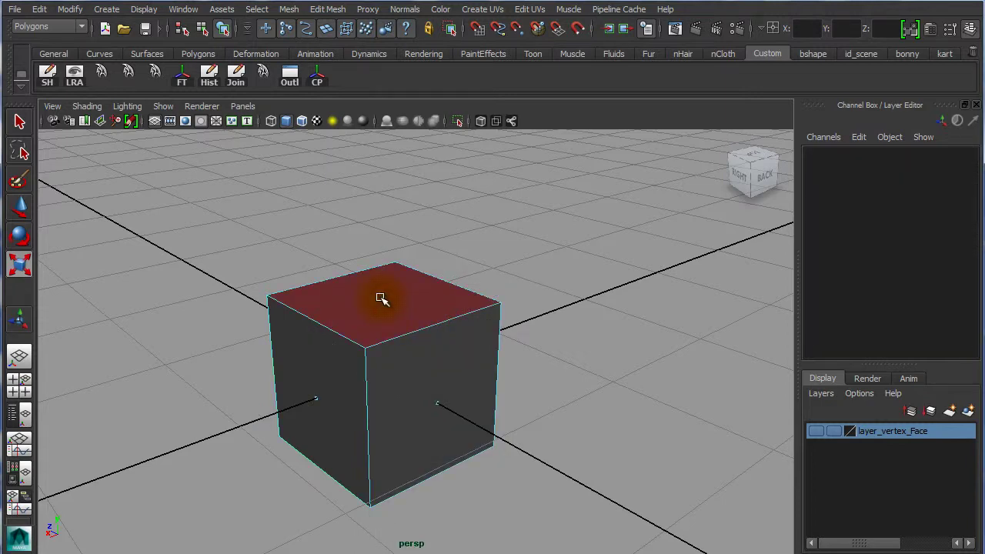
pyautogui.click(381, 299)
pyautogui.keyDown('alt'); pyautogui.moveTo(405, 354); pyautogui.dragTo(377, 380); pyautogui.keyUp('alt')
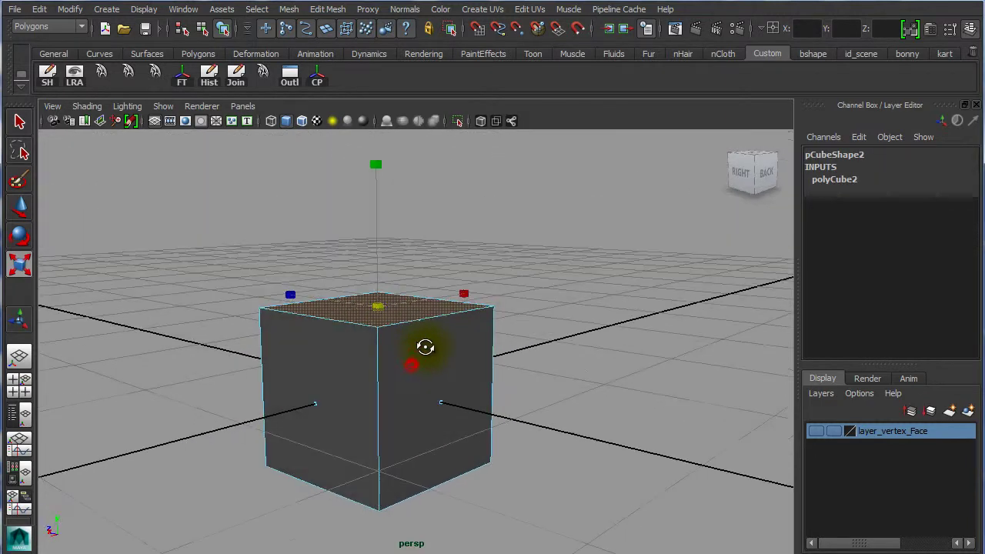
pyautogui.click(318, 406)
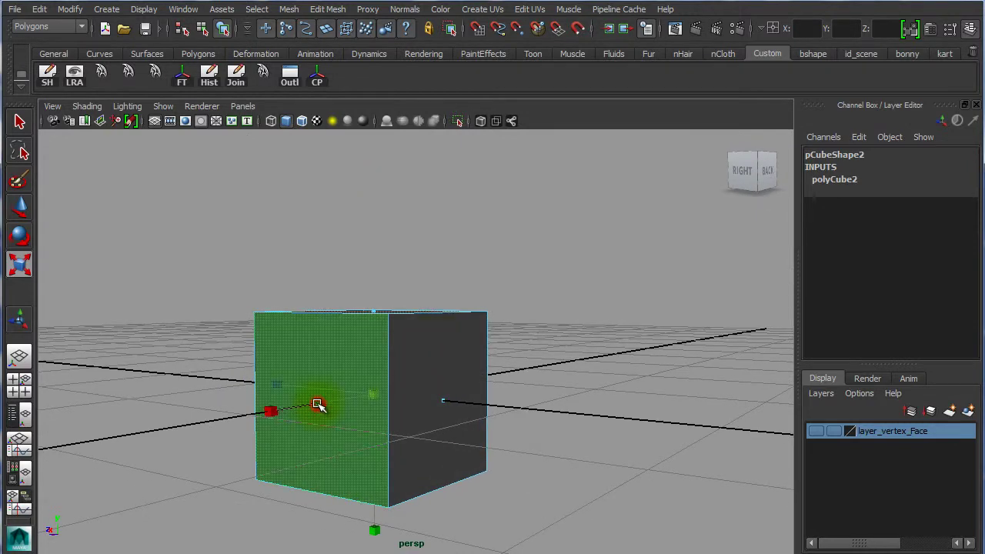
pyautogui.keyDown('alt'); pyautogui.moveTo(450, 401); pyautogui.dragTo(374, 395); pyautogui.keyUp('alt')
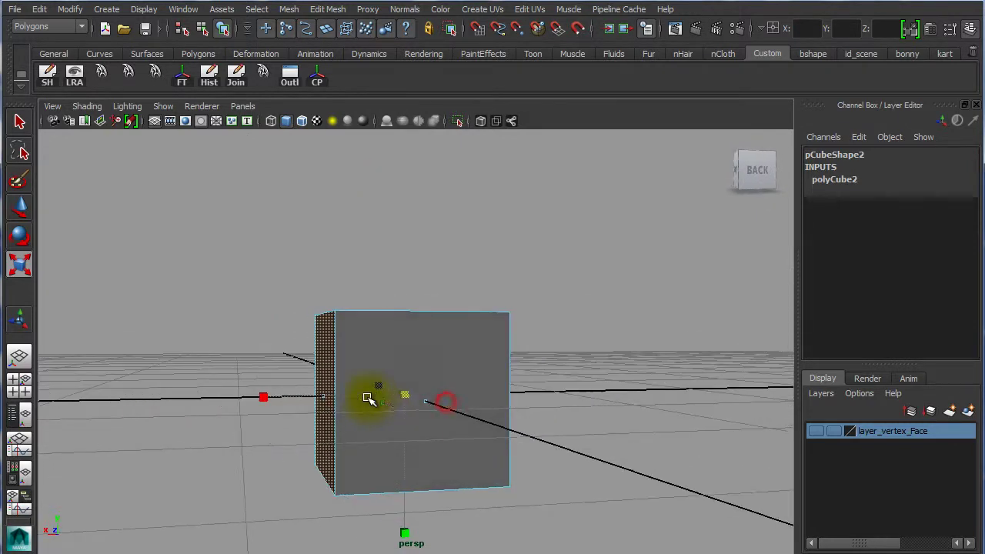
pyautogui.click(429, 404)
pyautogui.moveTo(526, 406)
pyautogui.keyDown('alt'); pyautogui.mouseDown()
pyautogui.moveTo(531, 301)
pyautogui.moveTo(462, 286)
pyautogui.moveTo(446, 200)
pyautogui.moveTo(377, 278)
pyautogui.moveTo(326, 312)
pyautogui.moveTo(429, 385)
pyautogui.moveTo(748, 322)
pyautogui.moveTo(527, 277)
pyautogui.moveTo(250, 266)
pyautogui.moveTo(182, 295)
pyautogui.moveTo(193, 252)
pyautogui.moveTo(274, 251)
pyautogui.moveTo(273, 376)
pyautogui.moveTo(402, 405)
pyautogui.moveTo(360, 383)
pyautogui.moveTo(342, 386)
pyautogui.mouseUp(); pyautogui.keyUp('alt')
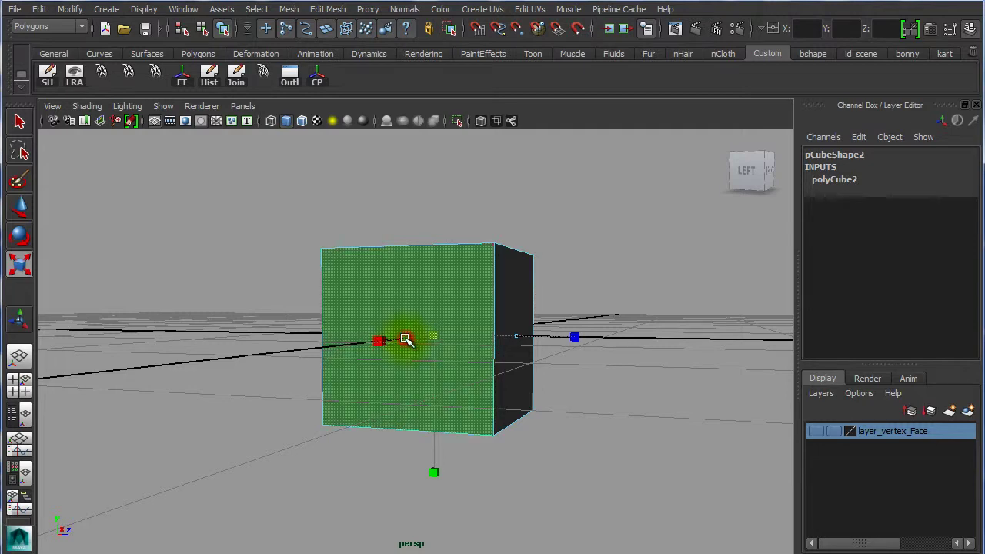
pyautogui.moveTo(385, 346)
pyautogui.keyDown('alt'); pyautogui.mouseDown()
pyautogui.moveTo(457, 374)
pyautogui.moveTo(640, 397)
pyautogui.moveTo(723, 365)
pyautogui.moveTo(756, 378)
pyautogui.moveTo(587, 344)
pyautogui.mouseUp(); pyautogui.keyUp('alt')
# Select the top face, raise it to stretch the cube upward, then undo
pyautogui.click(520, 227)
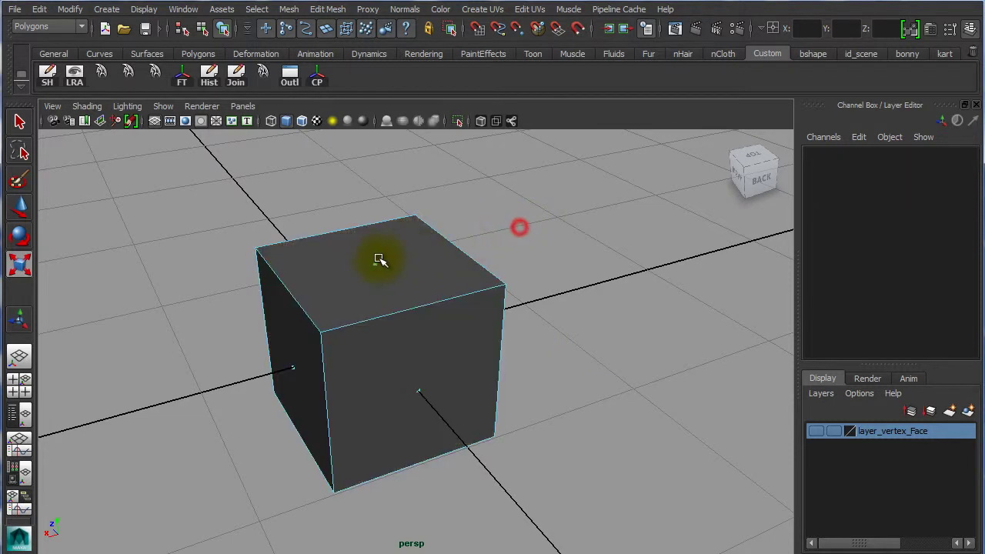
pyautogui.click(376, 265)
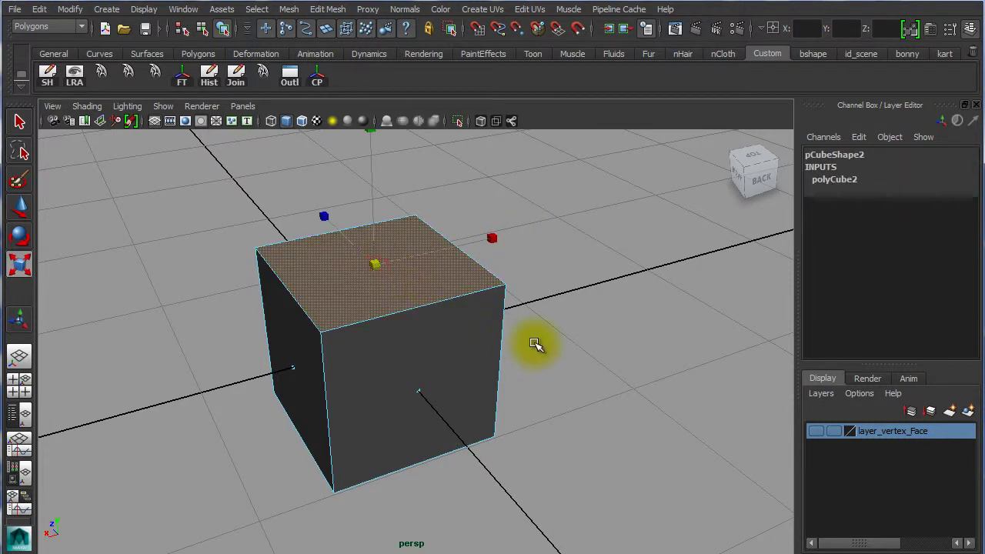
pyautogui.moveTo(538, 345)
pyautogui.keyDown('alt'); pyautogui.mouseDown()
pyautogui.moveTo(542, 431)
pyautogui.moveTo(464, 401)
pyautogui.mouseUp(); pyautogui.keyUp('alt')
pyautogui.press('w')
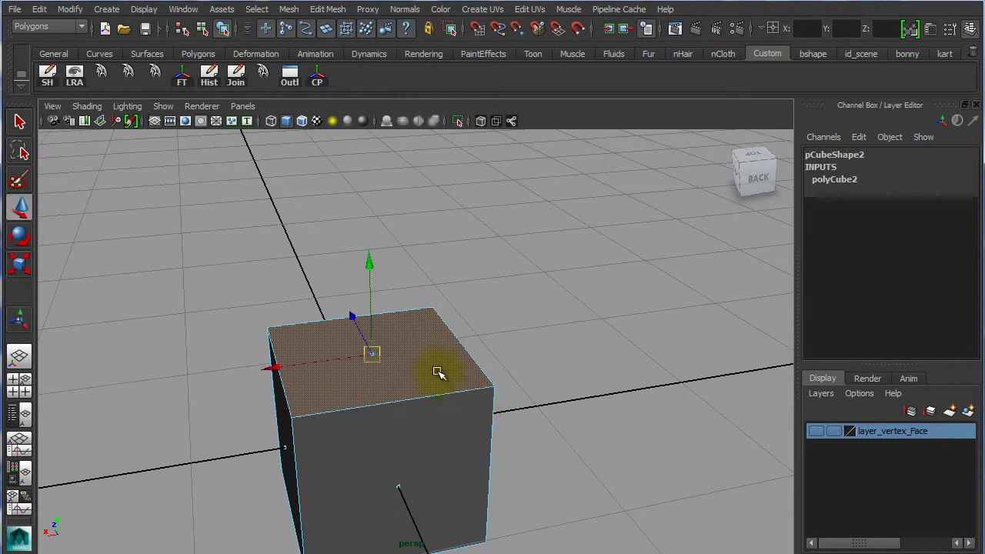
pyautogui.moveTo(433, 351)
pyautogui.keyDown('alt'); pyautogui.mouseDown()
pyautogui.moveTo(402, 325)
pyautogui.moveTo(366, 331)
pyautogui.moveTo(352, 198)
pyautogui.moveTo(531, 358)
pyautogui.moveTo(247, 345)
pyautogui.moveTo(561, 348)
pyautogui.moveTo(340, 319)
pyautogui.moveTo(264, 209)
pyautogui.moveTo(450, 213)
pyautogui.moveTo(347, 222)
pyautogui.mouseUp(); pyautogui.keyUp('alt')
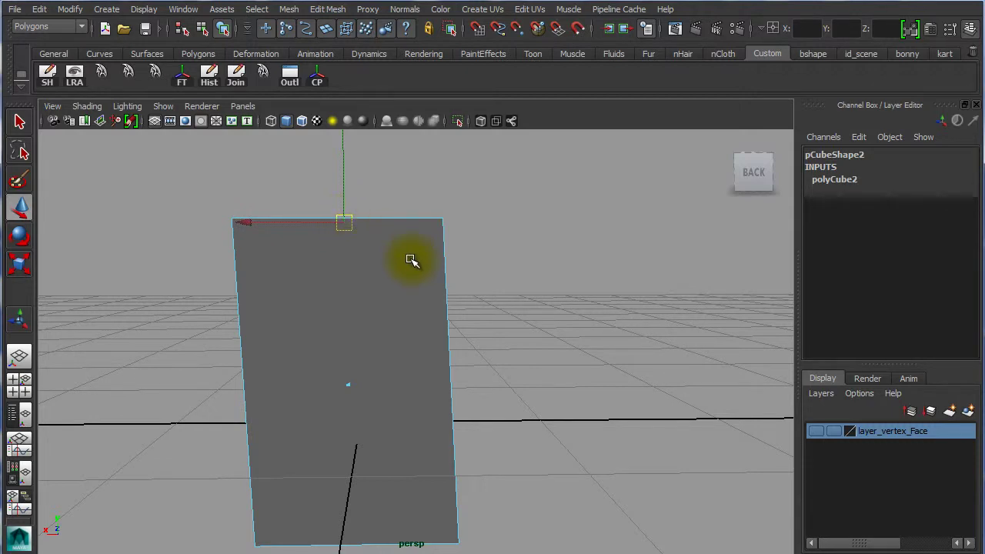
pyautogui.hotkey('ctrl', 'z')
# Tilt and scale the top face, then undo both edits to restore the cube
pyautogui.moveTo(411, 262)
pyautogui.keyDown('alt'); pyautogui.mouseDown()
pyautogui.moveTo(374, 308)
pyautogui.moveTo(421, 326)
pyautogui.mouseUp(); pyautogui.keyUp('alt')
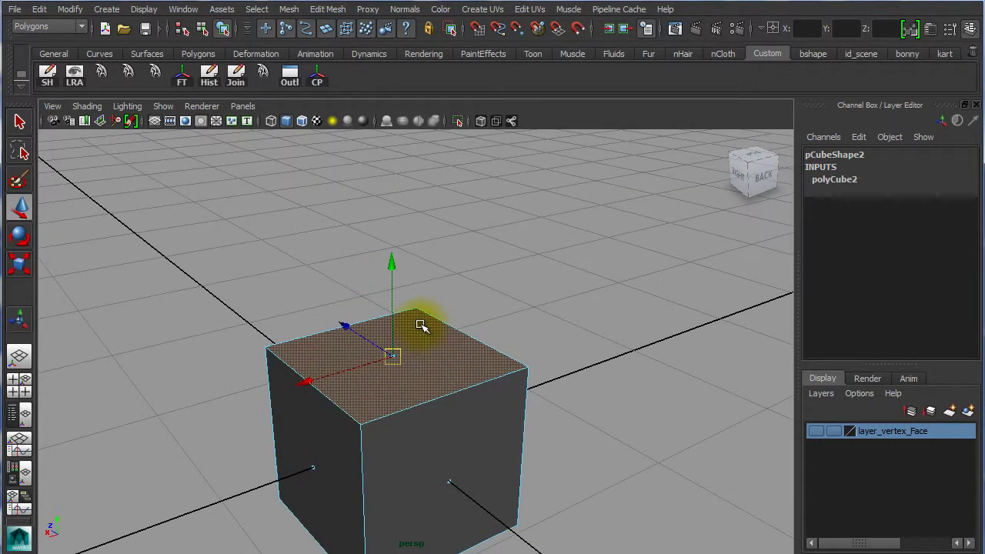
pyautogui.press('e')
pyautogui.moveTo(388, 356)
pyautogui.mouseDown()
pyautogui.moveTo(407, 411)
pyautogui.moveTo(302, 393)
pyautogui.moveTo(374, 334)
pyautogui.moveTo(439, 352)
pyautogui.moveTo(354, 345)
pyautogui.moveTo(451, 364)
pyautogui.moveTo(311, 334)
pyautogui.mouseUp()
pyautogui.press('r')
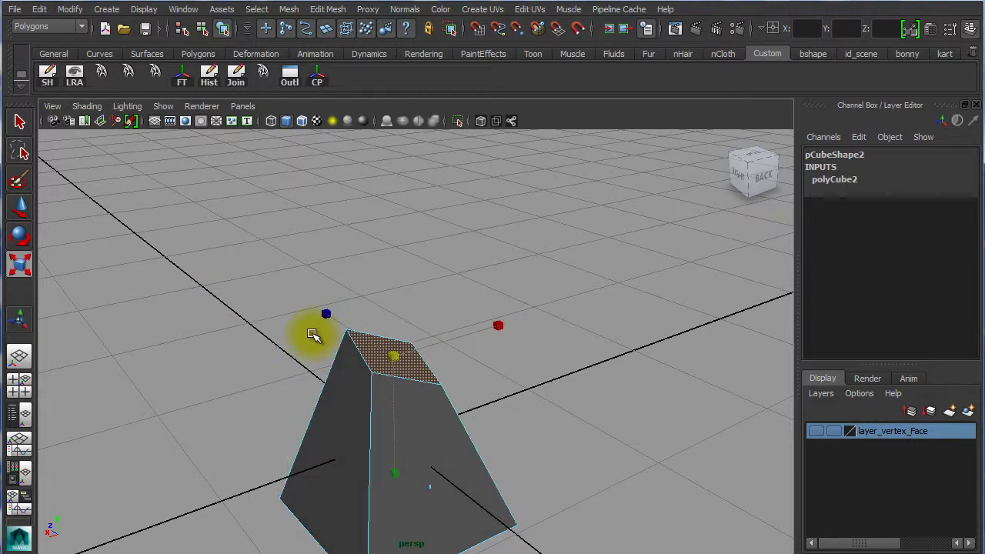
pyautogui.hotkey('ctrl', 'z')
pyautogui.hotkey('ctrl', 'z')
pyautogui.moveTo(524, 413)
pyautogui.keyDown('alt'); pyautogui.mouseDown()
pyautogui.moveTo(445, 413)
pyautogui.moveTo(475, 345)
pyautogui.moveTo(440, 351)
pyautogui.moveTo(519, 356)
pyautogui.moveTo(458, 327)
pyautogui.mouseUp(); pyautogui.keyUp('alt')
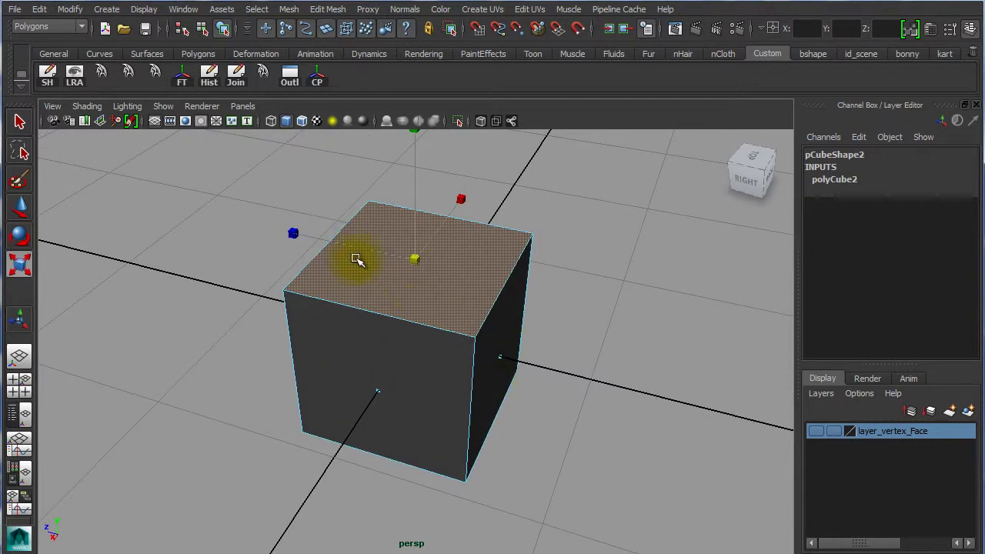
pyautogui.moveTo(456, 279)
pyautogui.keyDown('alt'); pyautogui.mouseDown()
pyautogui.moveTo(381, 352)
pyautogui.moveTo(359, 345)
pyautogui.moveTo(355, 356)
pyautogui.mouseUp(); pyautogui.keyUp('alt')
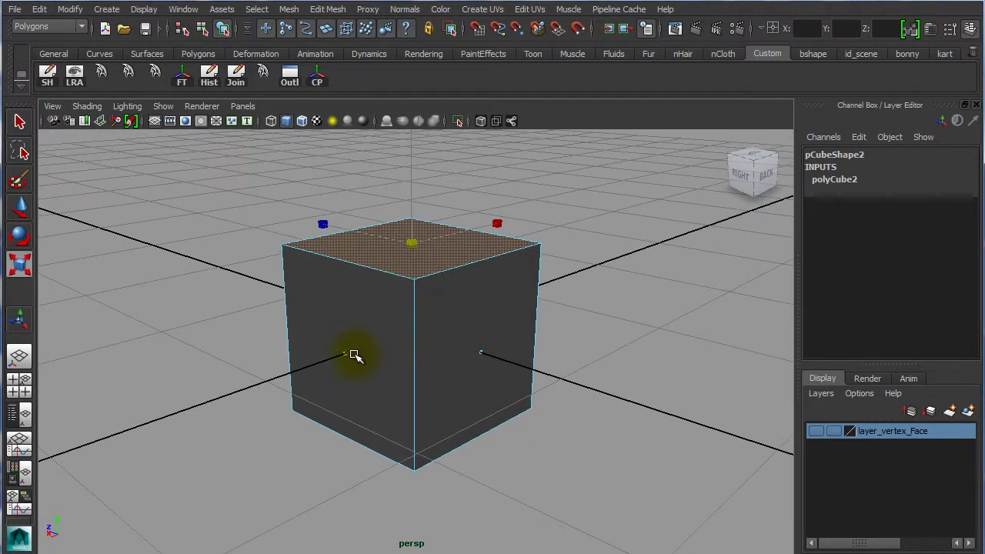
pyautogui.rightClick(382, 313)
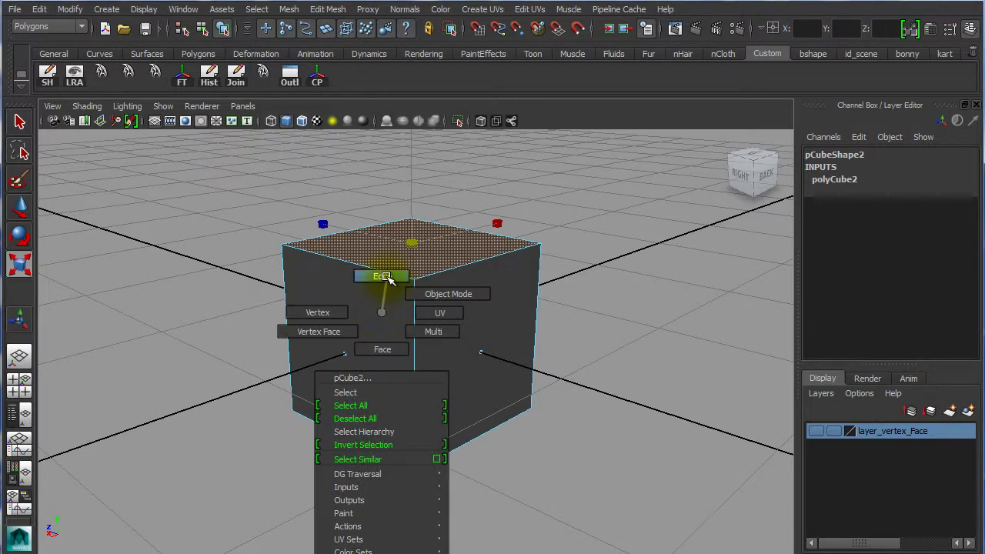
# In edge mode, orbit around the cube's sides and underside, then select it and zoom out
pyautogui.click(382, 277)
pyautogui.moveTo(569, 352)
pyautogui.keyDown('alt'); pyautogui.mouseDown()
pyautogui.moveTo(480, 395)
pyautogui.moveTo(397, 401)
pyautogui.mouseUp(); pyautogui.keyUp('alt')
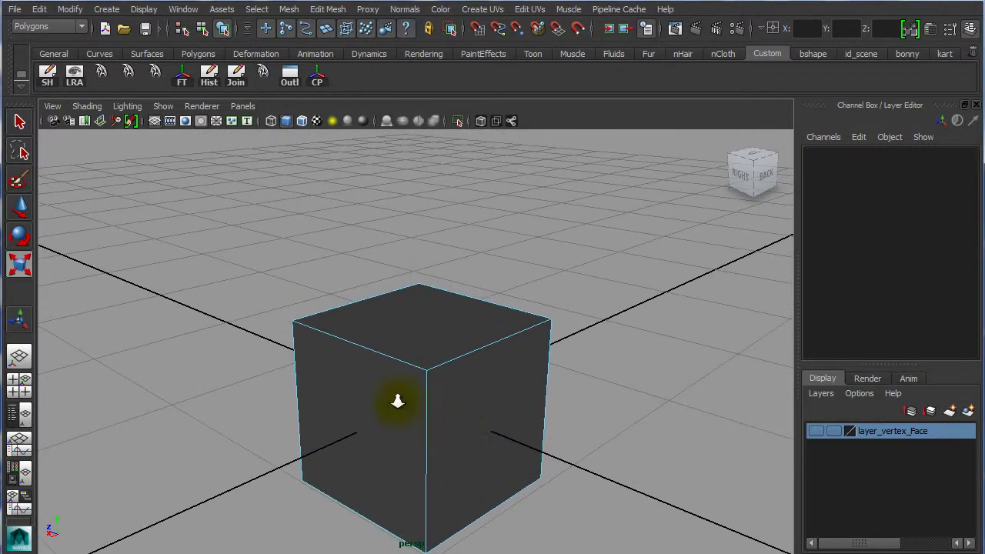
pyautogui.keyDown('alt'); pyautogui.moveTo(397, 401); pyautogui.dragTo(495, 424, button='right'); pyautogui.keyUp('alt')
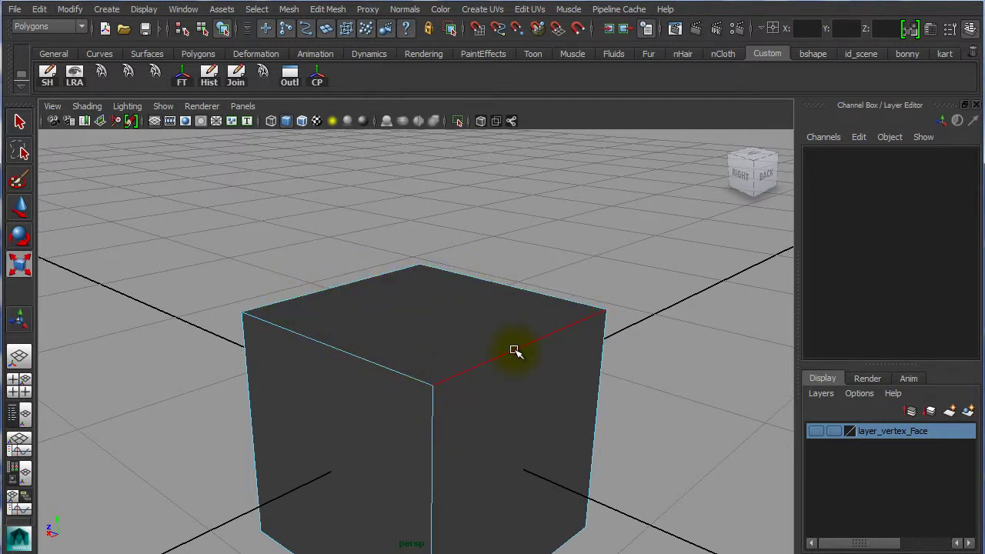
pyautogui.moveTo(436, 391)
pyautogui.keyDown('alt'); pyautogui.mouseDown()
pyautogui.moveTo(451, 360)
pyautogui.moveTo(418, 293)
pyautogui.moveTo(455, 263)
pyautogui.moveTo(457, 312)
pyautogui.mouseUp(); pyautogui.keyUp('alt')
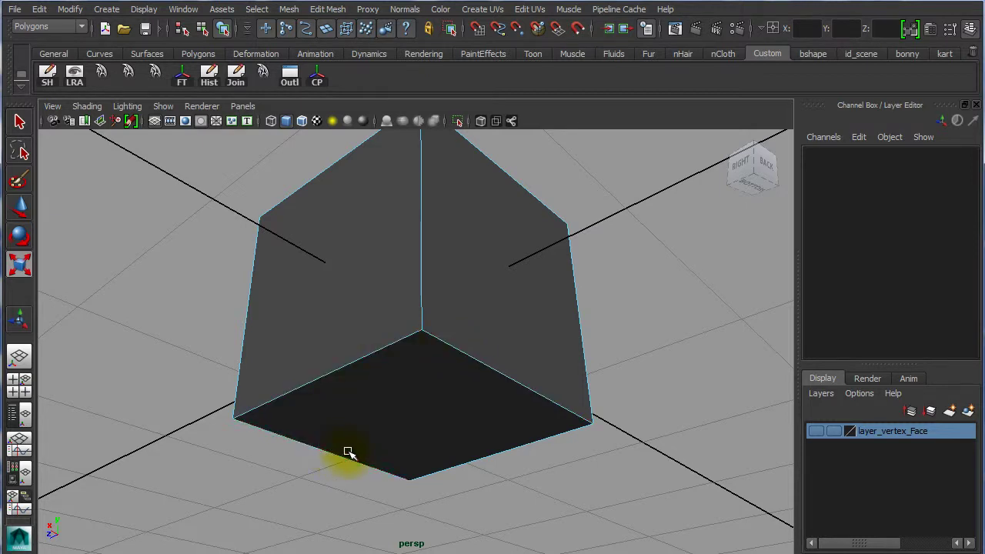
pyautogui.moveTo(439, 422)
pyautogui.keyDown('alt'); pyautogui.mouseDown()
pyautogui.moveTo(440, 451)
pyautogui.moveTo(435, 346)
pyautogui.mouseUp(); pyautogui.keyUp('alt')
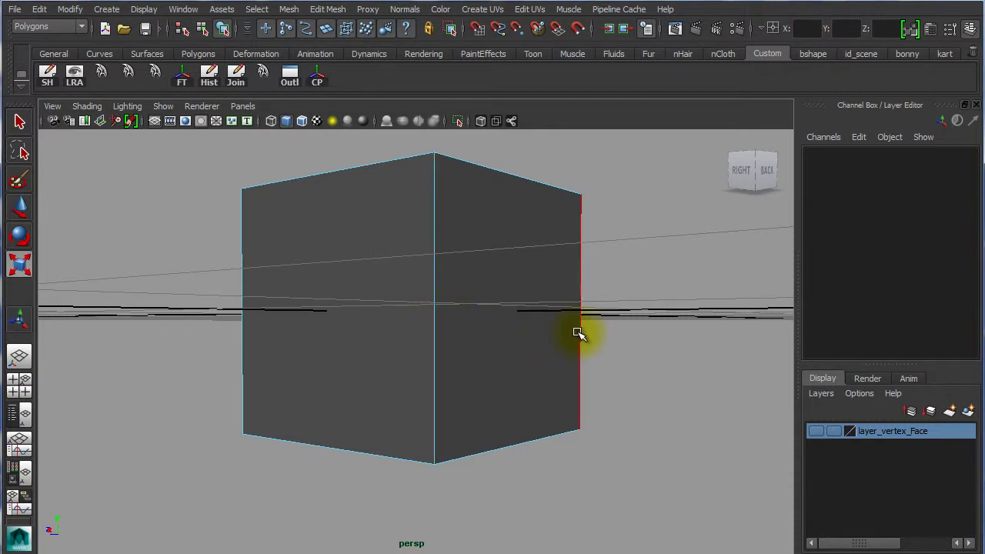
pyautogui.moveTo(578, 332)
pyautogui.keyDown('alt'); pyautogui.mouseDown()
pyautogui.moveTo(451, 341)
pyautogui.moveTo(469, 334)
pyautogui.mouseUp(); pyautogui.keyUp('alt')
pyautogui.keyDown('alt'); pyautogui.moveTo(572, 334); pyautogui.dragTo(414, 334); pyautogui.keyUp('alt')
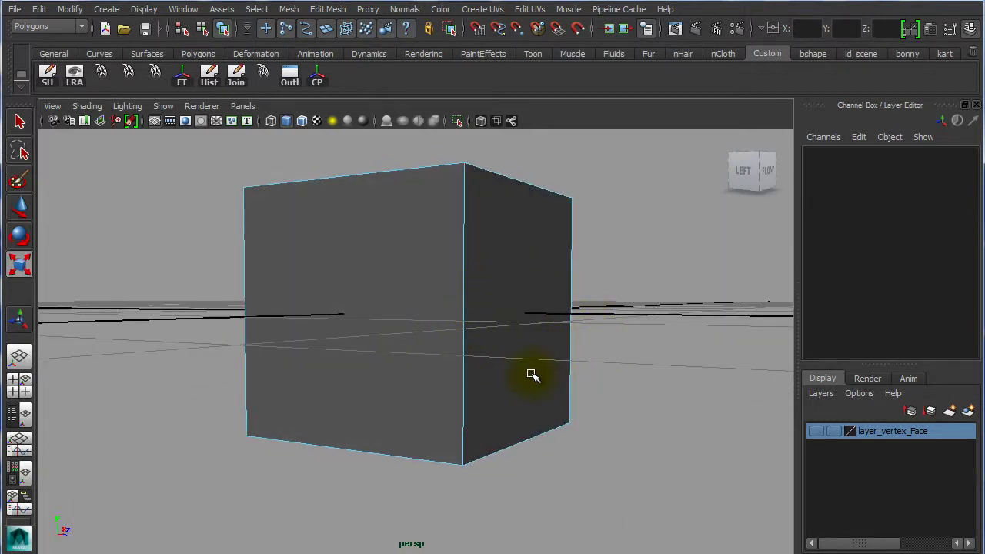
pyautogui.moveTo(443, 317)
pyautogui.keyDown('alt'); pyautogui.mouseDown()
pyautogui.moveTo(554, 347)
pyautogui.moveTo(558, 374)
pyautogui.moveTo(469, 330)
pyautogui.moveTo(369, 313)
pyautogui.mouseUp(); pyautogui.keyUp('alt')
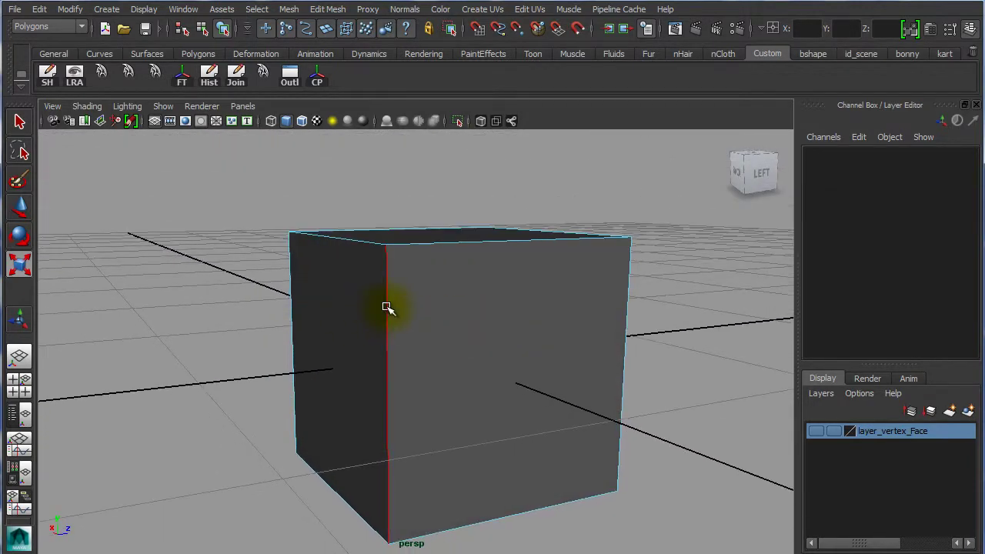
pyautogui.click(387, 307)
pyautogui.scroll(-5, 440, 334)
# Drag a top corner and the lower-left vertex to skew the cube, then undo the move
pyautogui.keyDown('alt'); pyautogui.moveTo(449, 333); pyautogui.dragTo(407, 337, button='right'); pyautogui.keyUp('alt')
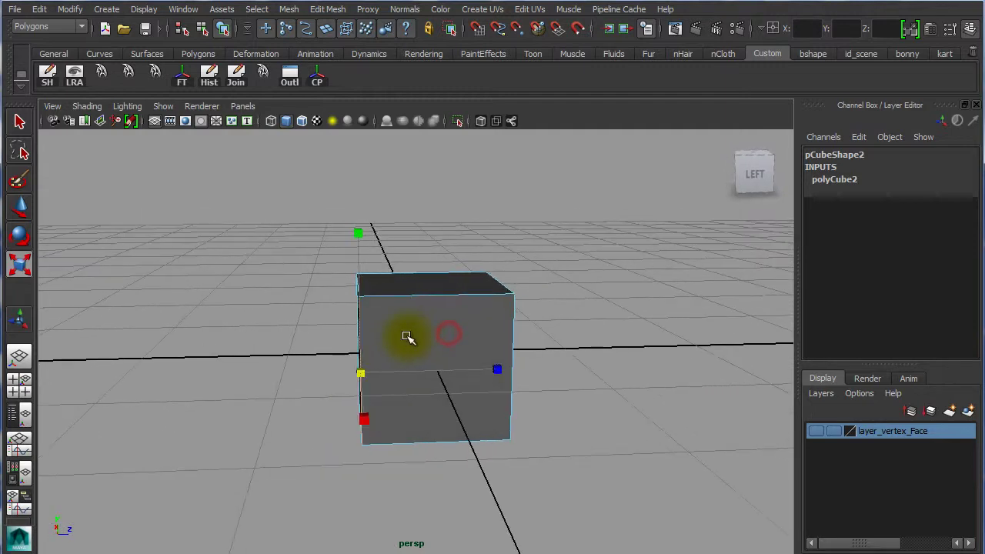
pyautogui.moveTo(359, 233)
pyautogui.mouseDown()
pyautogui.moveTo(356, 335)
pyautogui.moveTo(383, 170)
pyautogui.moveTo(378, 348)
pyautogui.moveTo(390, 213)
pyautogui.moveTo(376, 335)
pyautogui.moveTo(384, 228)
pyautogui.mouseUp()
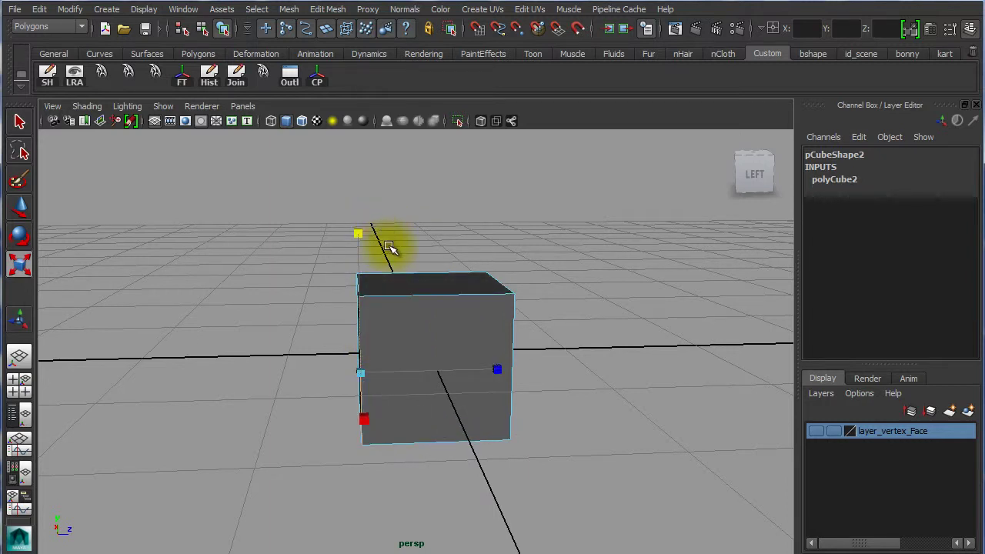
pyautogui.click(362, 378)
pyautogui.moveTo(362, 378)
pyautogui.mouseDown()
pyautogui.moveTo(331, 377)
pyautogui.moveTo(187, 308)
pyautogui.moveTo(364, 429)
pyautogui.moveTo(402, 511)
pyautogui.moveTo(231, 458)
pyautogui.mouseUp()
pyautogui.moveTo(332, 440)
pyautogui.keyDown('alt'); pyautogui.mouseDown()
pyautogui.moveTo(527, 451)
pyautogui.moveTo(461, 395)
pyautogui.mouseUp(); pyautogui.keyUp('alt')
pyautogui.hotkey('ctrl', 'z')
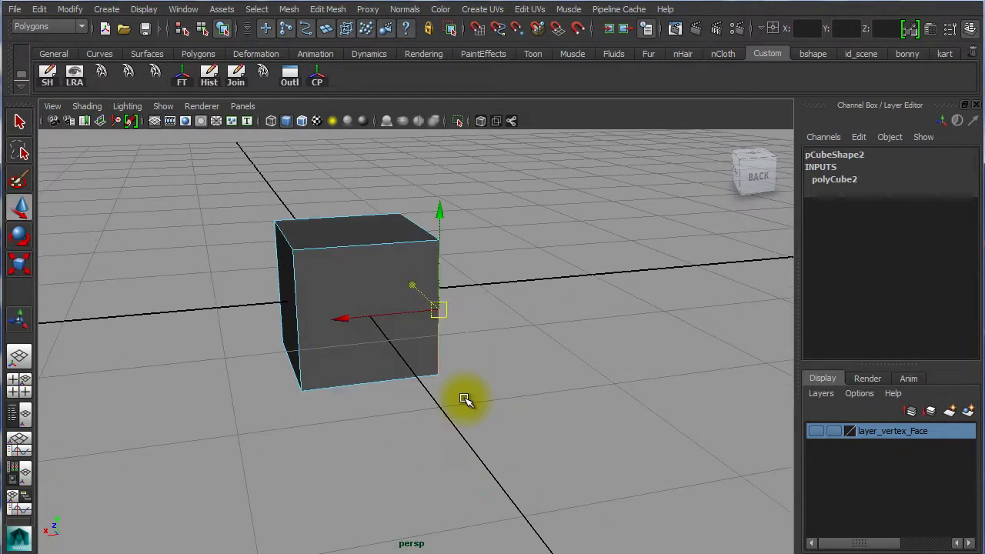
# Rotate the selection until the front-right edge stands vertical, then pick the X move axis
pyautogui.press('e')
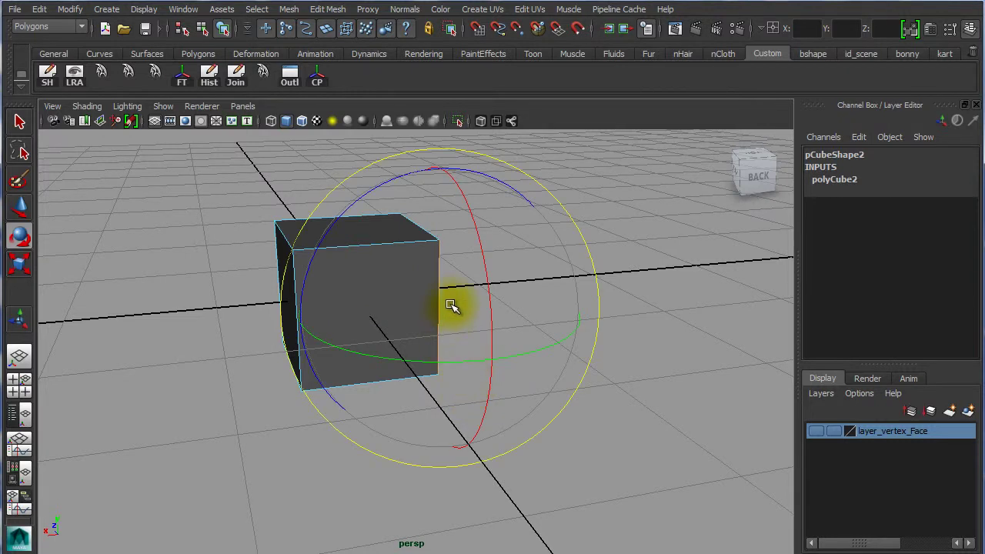
pyautogui.moveTo(451, 306)
pyautogui.mouseDown()
pyautogui.moveTo(470, 356)
pyautogui.moveTo(490, 341)
pyautogui.moveTo(423, 299)
pyautogui.mouseUp()
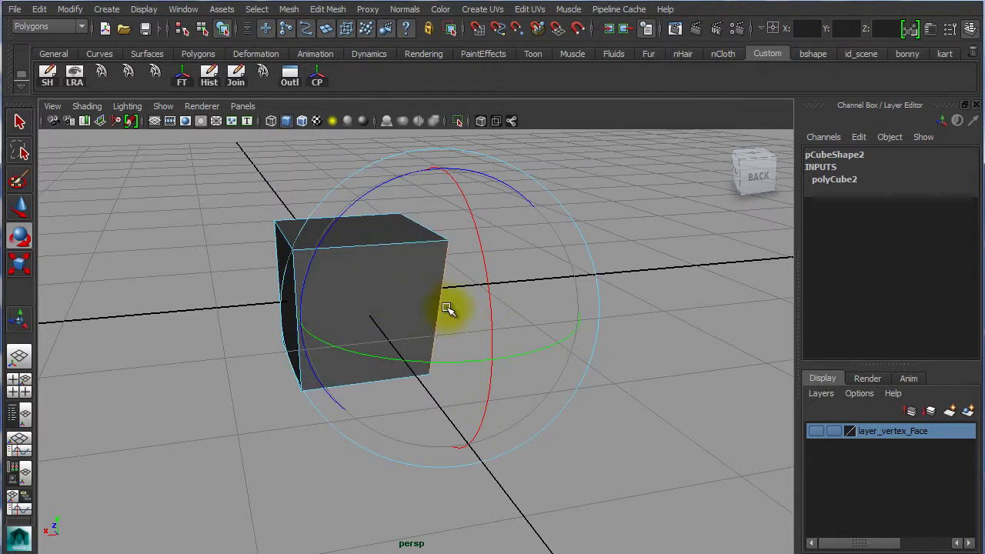
pyautogui.moveTo(517, 334); pyautogui.dragTo(525, 342)
pyautogui.click(574, 339)
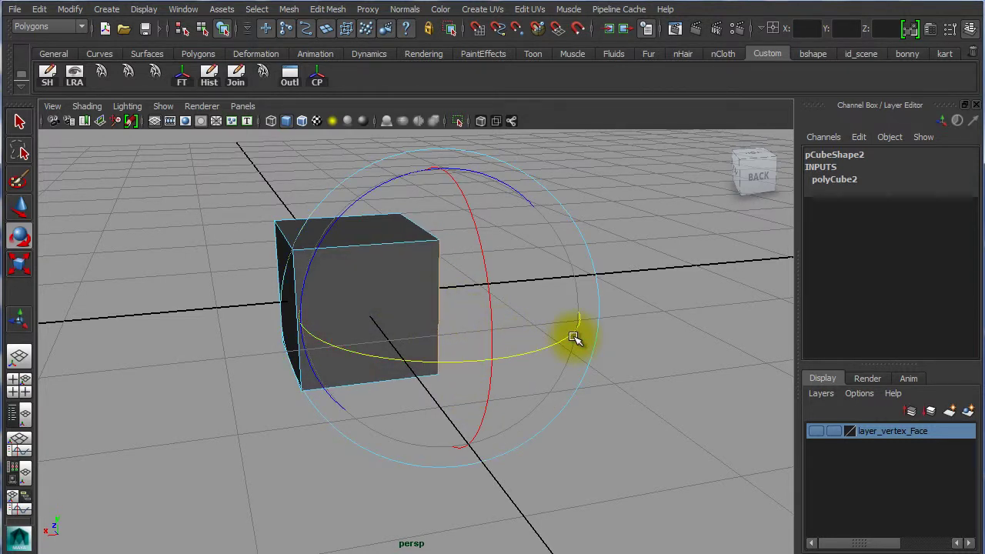
pyautogui.press('w')
pyautogui.click(318, 320)
pyautogui.moveTo(318, 320)
pyautogui.keyDown('alt'); pyautogui.mouseDown(button='right')
pyautogui.moveTo(512, 367)
pyautogui.moveTo(620, 464)
pyautogui.mouseUp(button='right'); pyautogui.keyUp('alt')
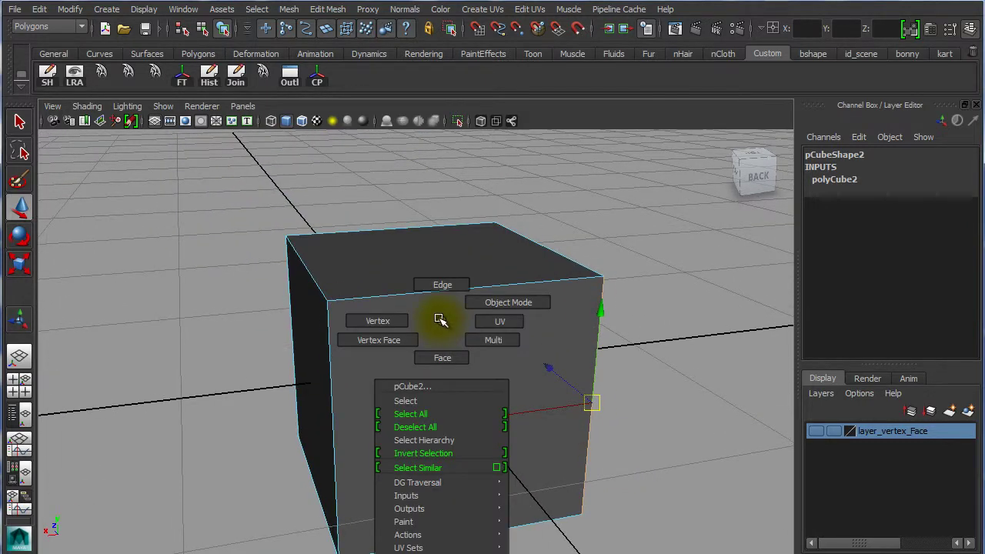
# In vertex mode, move the top-front corner vertex, then undo the move
pyautogui.moveTo(440, 320); pyautogui.dragTo(378, 319, button='right')
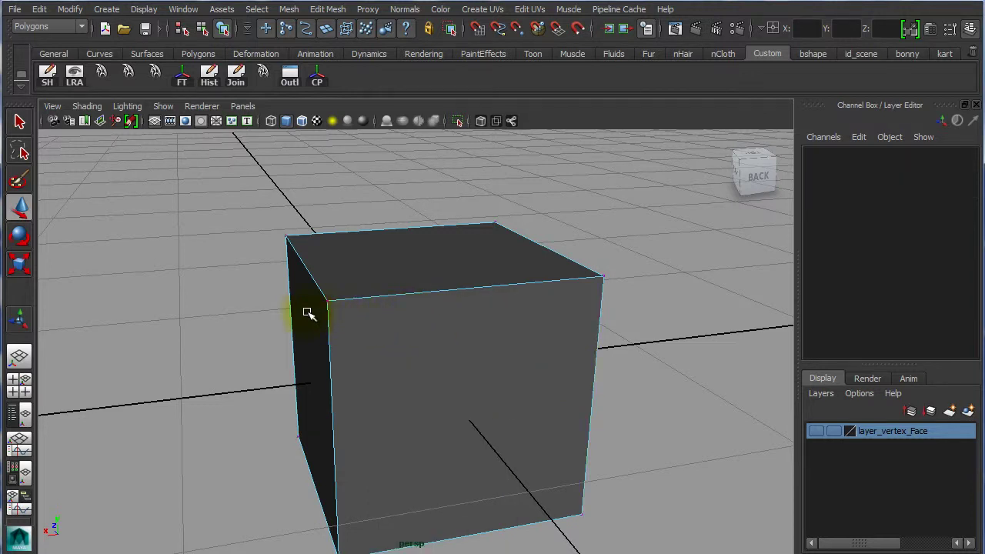
pyautogui.moveTo(307, 313); pyautogui.dragTo(345, 286)
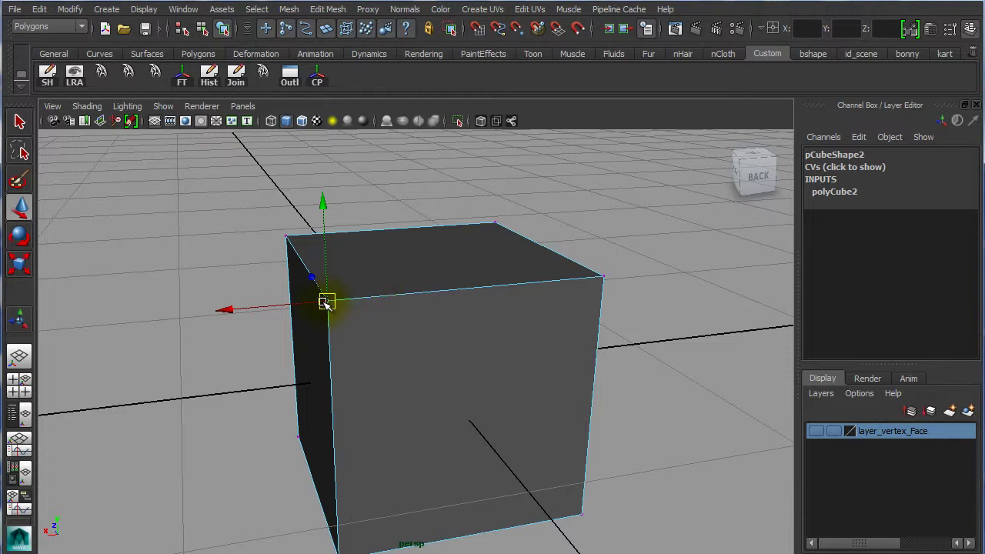
pyautogui.moveTo(324, 301)
pyautogui.mouseDown()
pyautogui.moveTo(285, 307)
pyautogui.moveTo(268, 202)
pyautogui.moveTo(331, 330)
pyautogui.moveTo(384, 288)
pyautogui.mouseUp()
pyautogui.hotkey('ctrl', 'z')
# Orbit to a flatter view and marquee-select the cube's four top vertices
pyautogui.moveTo(611, 359)
pyautogui.keyDown('alt'); pyautogui.mouseDown()
pyautogui.moveTo(471, 355)
pyautogui.moveTo(454, 365)
pyautogui.mouseUp(); pyautogui.keyUp('alt')
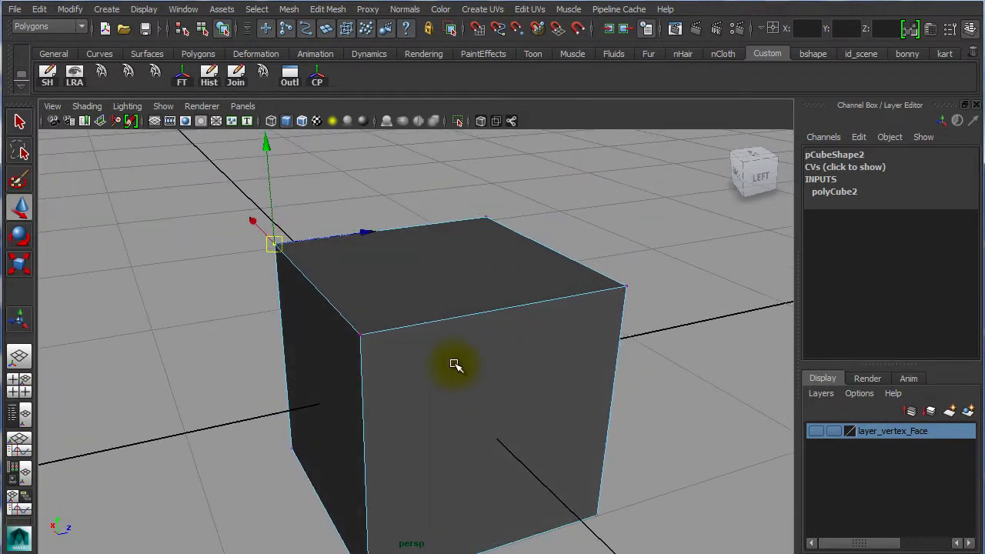
pyautogui.keyDown('alt'); pyautogui.moveTo(589, 345); pyautogui.dragTo(396, 279, button='right'); pyautogui.keyUp('alt')
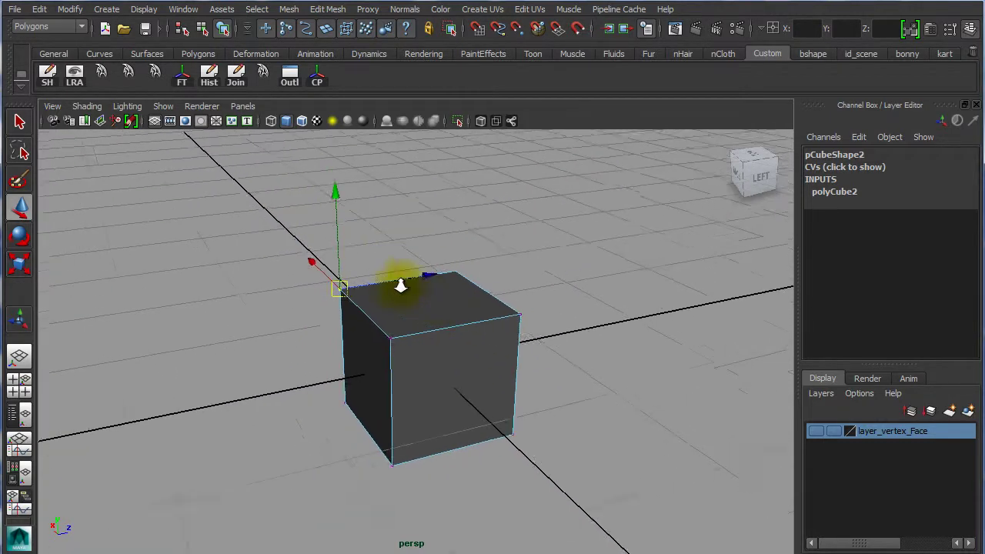
pyautogui.click(479, 242)
pyautogui.moveTo(480, 242)
pyautogui.keyDown('alt'); pyautogui.mouseDown()
pyautogui.moveTo(472, 297)
pyautogui.moveTo(346, 247)
pyautogui.mouseUp(); pyautogui.keyUp('alt')
pyautogui.moveTo(246, 211)
pyautogui.mouseDown()
pyautogui.moveTo(424, 346)
pyautogui.moveTo(547, 356)
pyautogui.mouseUp()
# In wireframe, marquee-select the four bottom vertices, then return to shaded object mode
pyautogui.press('4')
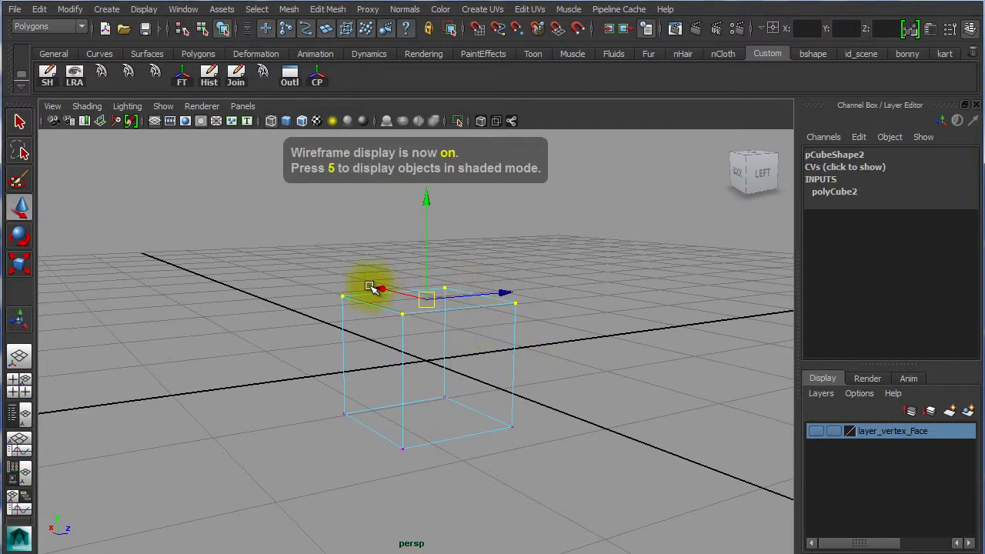
pyautogui.click(550, 458)
pyautogui.moveTo(308, 487); pyautogui.dragTo(555, 362)
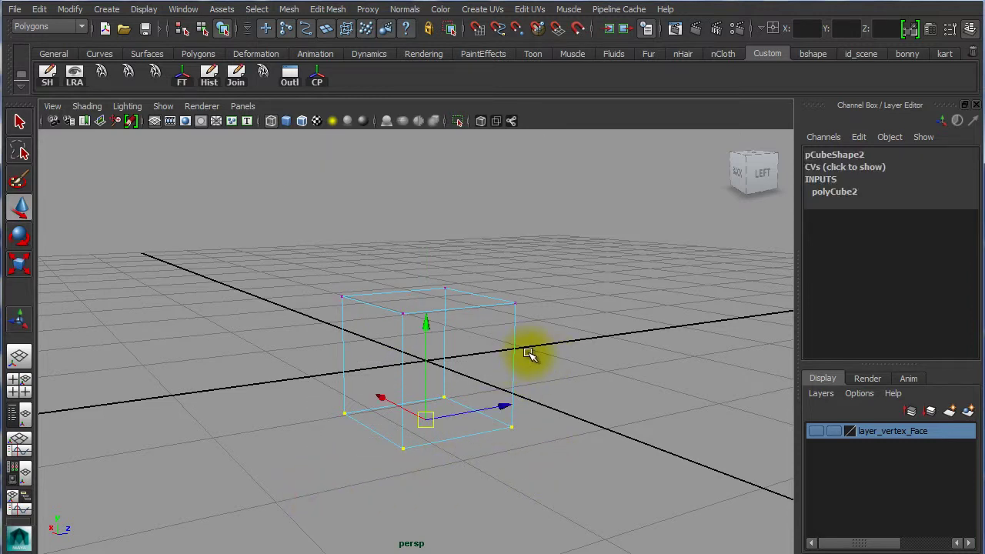
pyautogui.press('5')
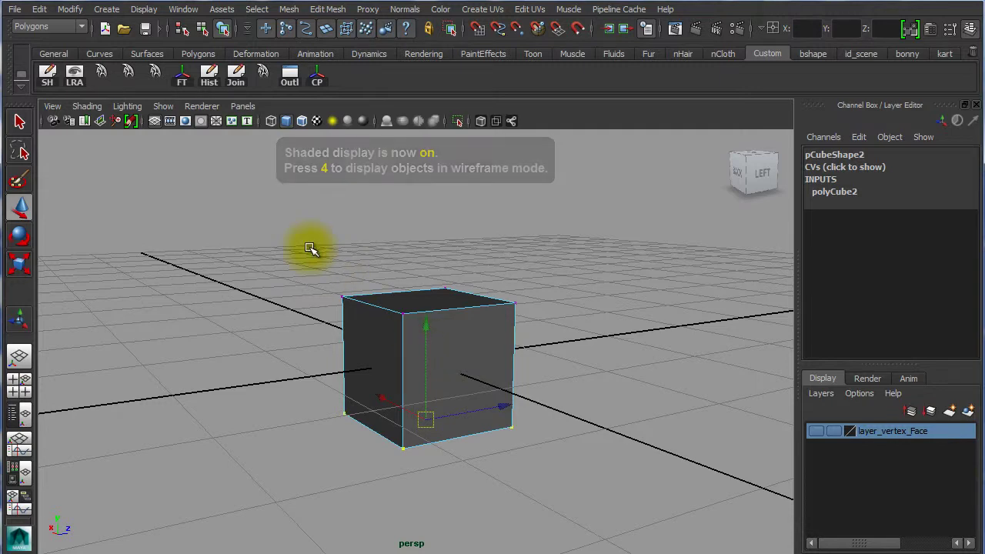
pyautogui.moveTo(417, 345)
pyautogui.keyDown('alt'); pyautogui.mouseDown(button='right')
pyautogui.moveTo(488, 346)
pyautogui.moveTo(498, 329)
pyautogui.mouseUp(button='right'); pyautogui.keyUp('alt')
# Select the cube and turn on the Poly Count heads-up display
pyautogui.click(498, 329)
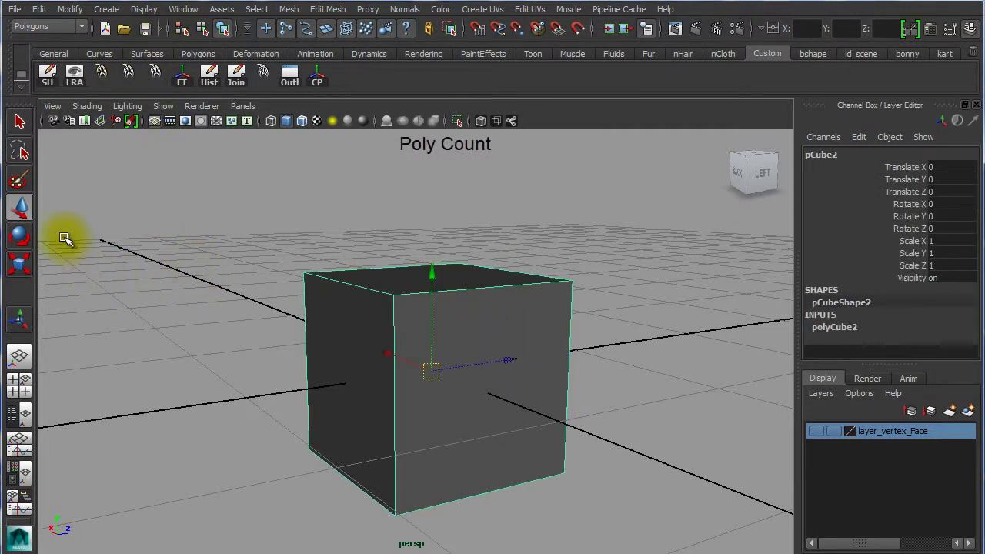
pyautogui.click(146, 13)
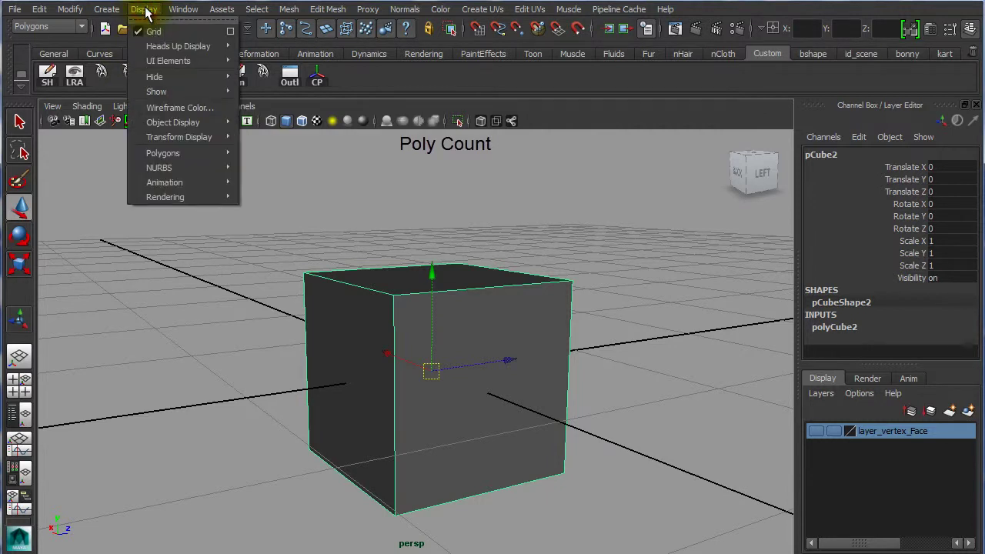
pyautogui.moveTo(178, 46)
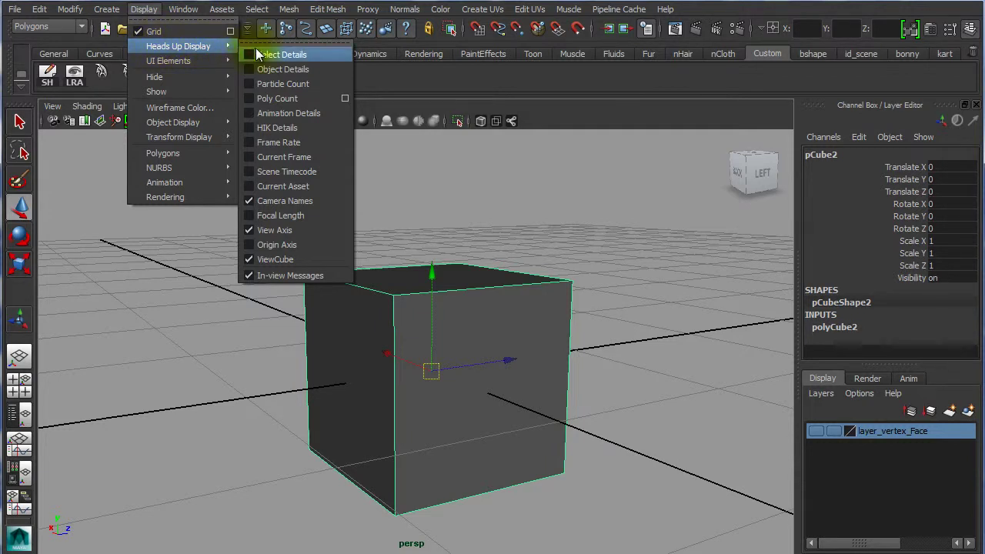
pyautogui.click(254, 99)
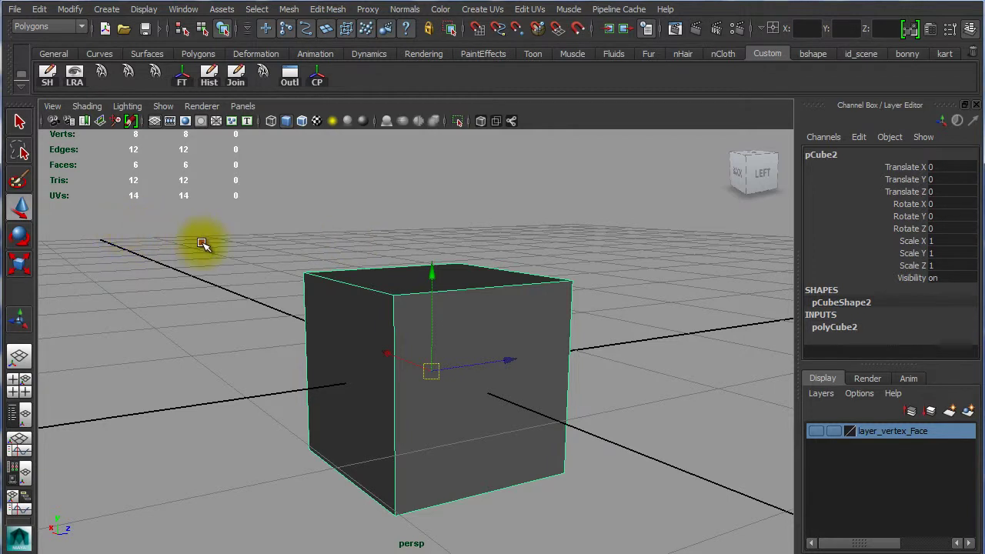
# Toggle the cube's selection to compare counts: 8 verts, 12 edges, 6 faces, 12 tris, 14 UVs
pyautogui.click(201, 238)
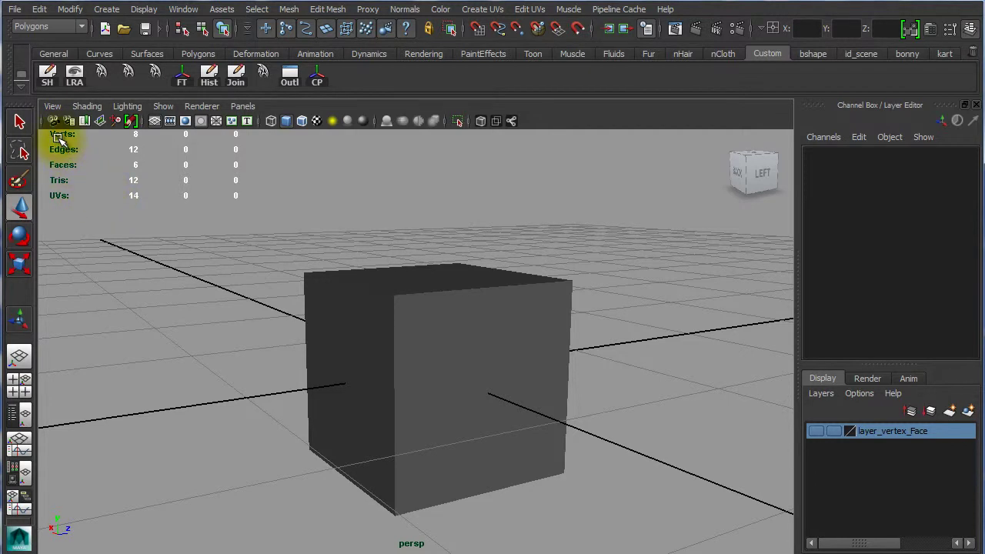
pyautogui.click(359, 299)
pyautogui.click(246, 246)
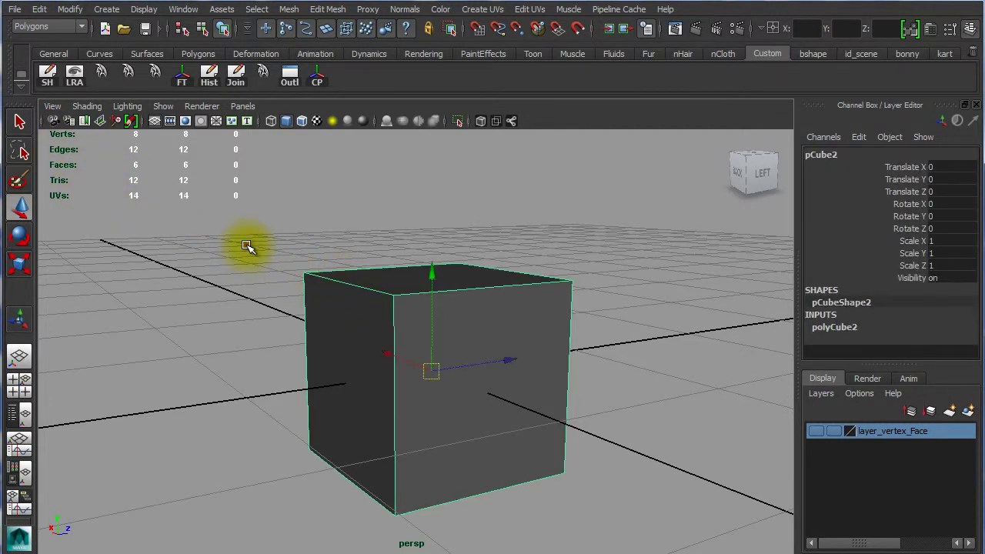
pyautogui.click(439, 325)
pyautogui.click(332, 237)
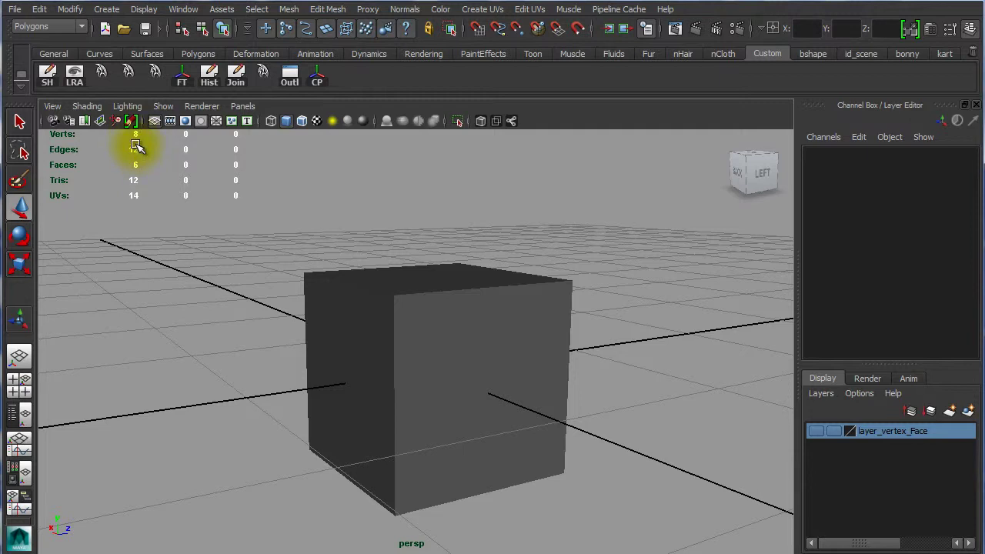
pyautogui.click(442, 320)
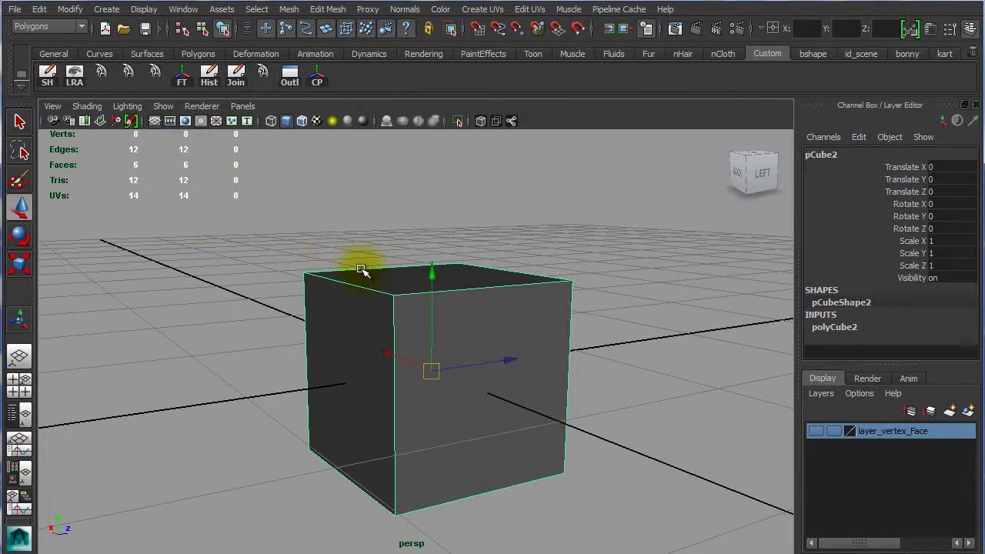
pyautogui.click(498, 239)
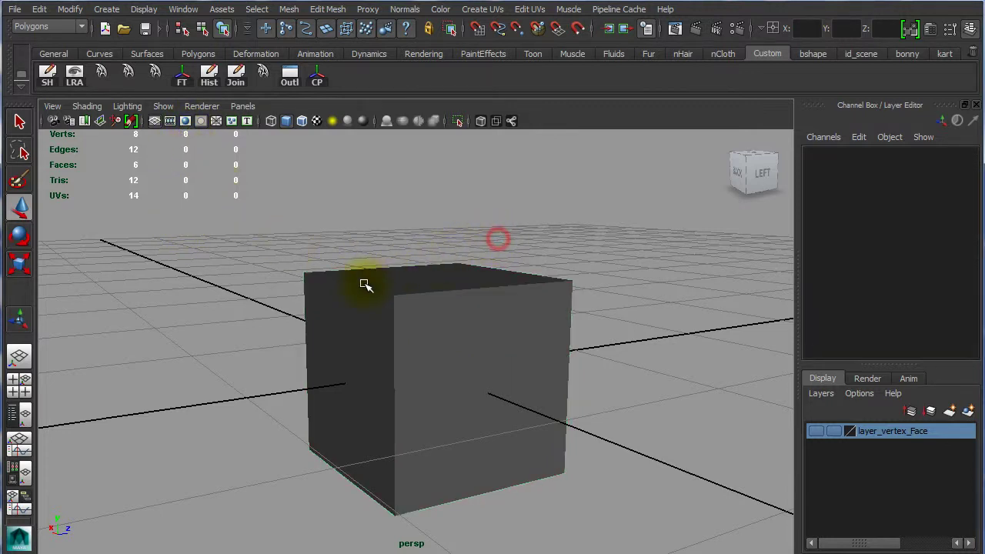
# Create a polygon sphere and move it to the left of the cube
pyautogui.keyDown('shift'); pyautogui.rightClick(244, 277); pyautogui.keyUp('shift')
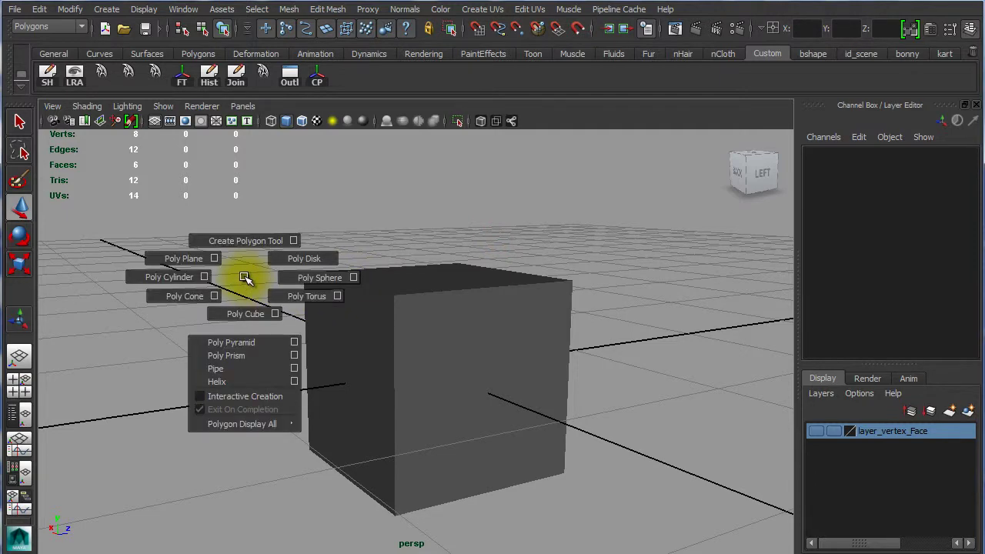
pyautogui.click(296, 277)
pyautogui.press('f')
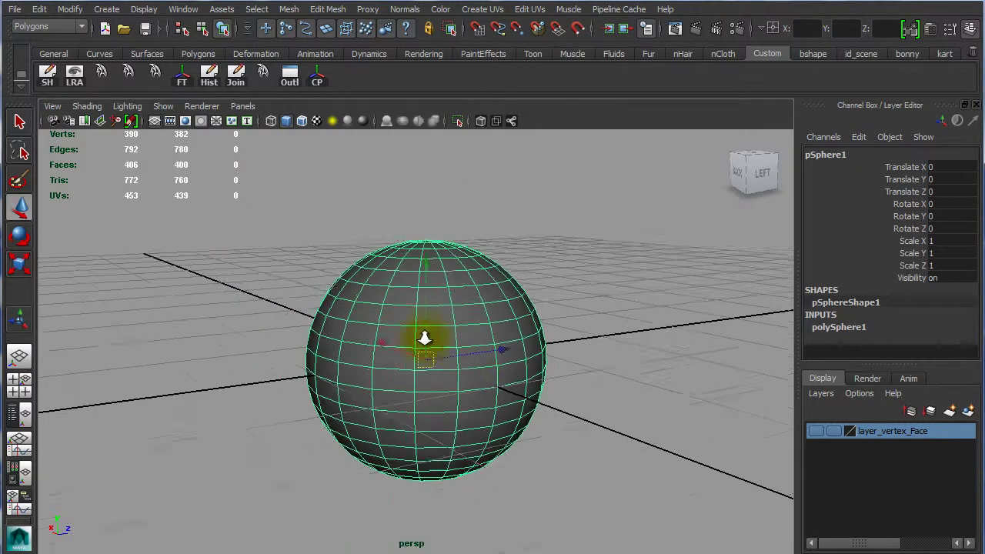
pyautogui.moveTo(426, 358); pyautogui.dragTo(222, 315)
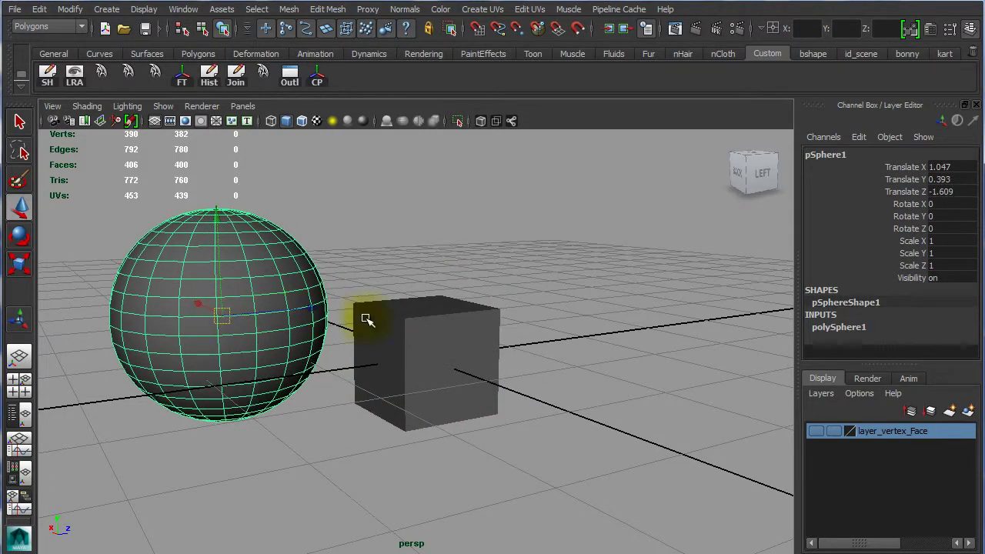
pyautogui.keyDown('alt'); pyautogui.moveTo(367, 320); pyautogui.dragTo(451, 341, button='middle'); pyautogui.keyUp('alt')
# Select the sphere, then the cube, to compare their vertex counts (382 vs 8)
pyautogui.click(467, 267)
pyautogui.keyDown('alt'); pyautogui.moveTo(484, 270); pyautogui.dragTo(577, 278, button='middle'); pyautogui.keyUp('alt')
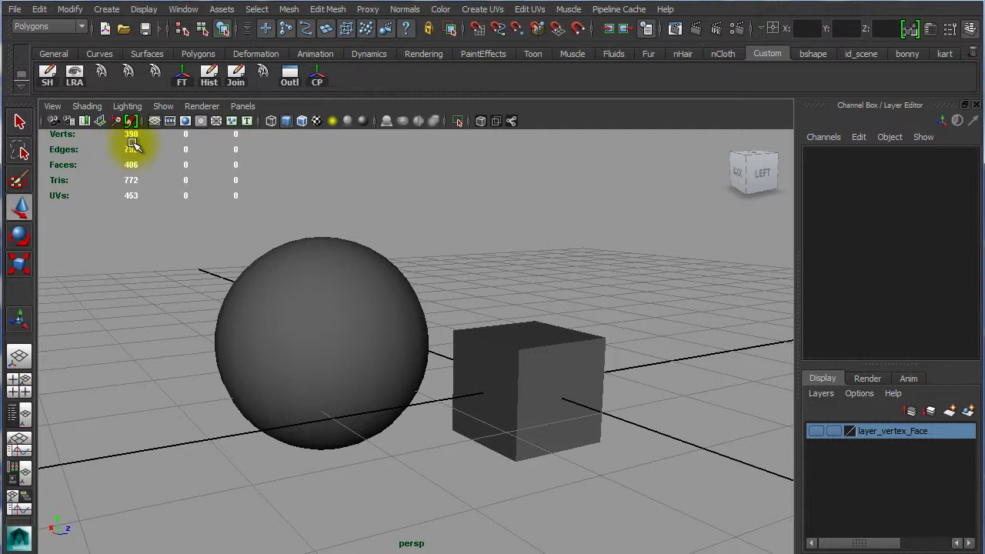
pyautogui.click(316, 290)
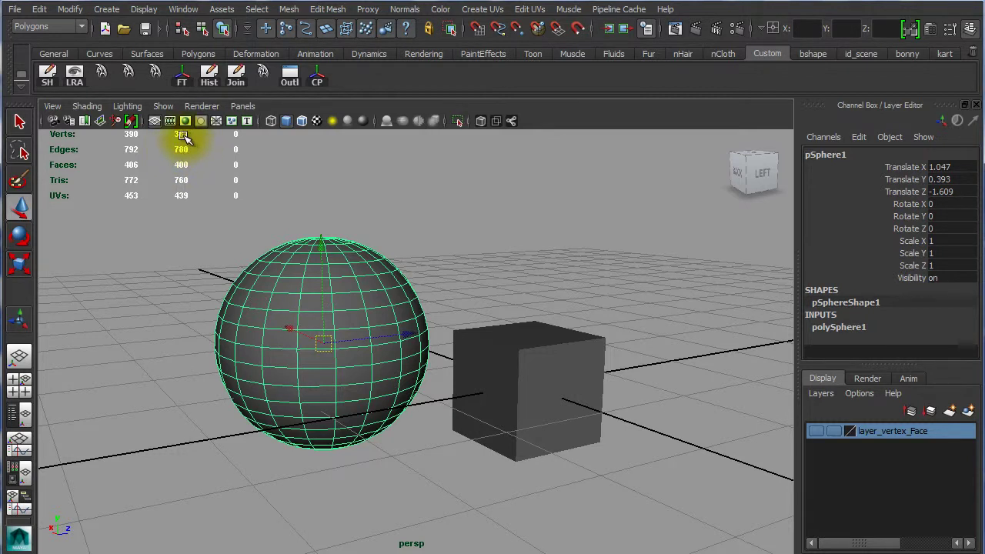
pyautogui.click(523, 359)
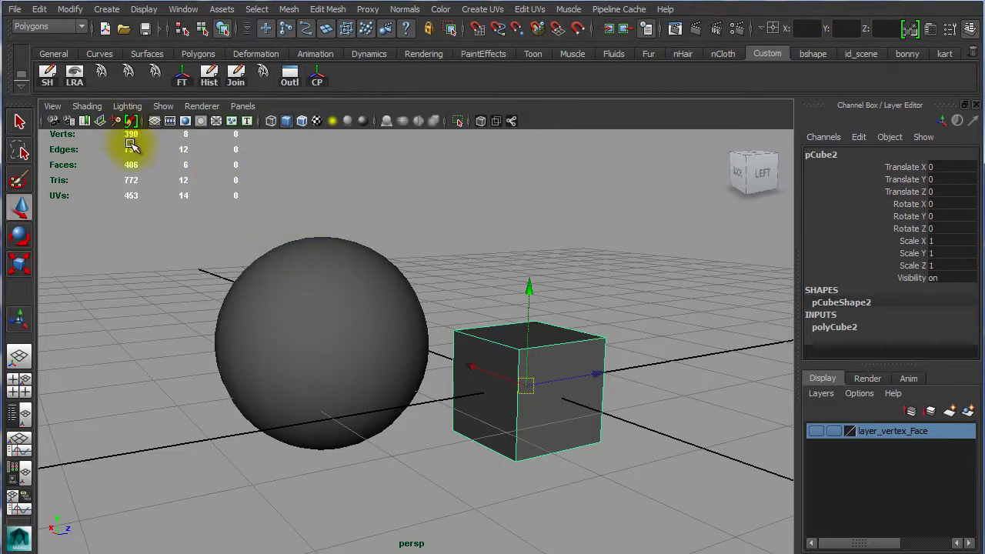
# In Vertex mode, marquee-select a row of vertices near the sphere's top
pyautogui.rightClick(341, 278)
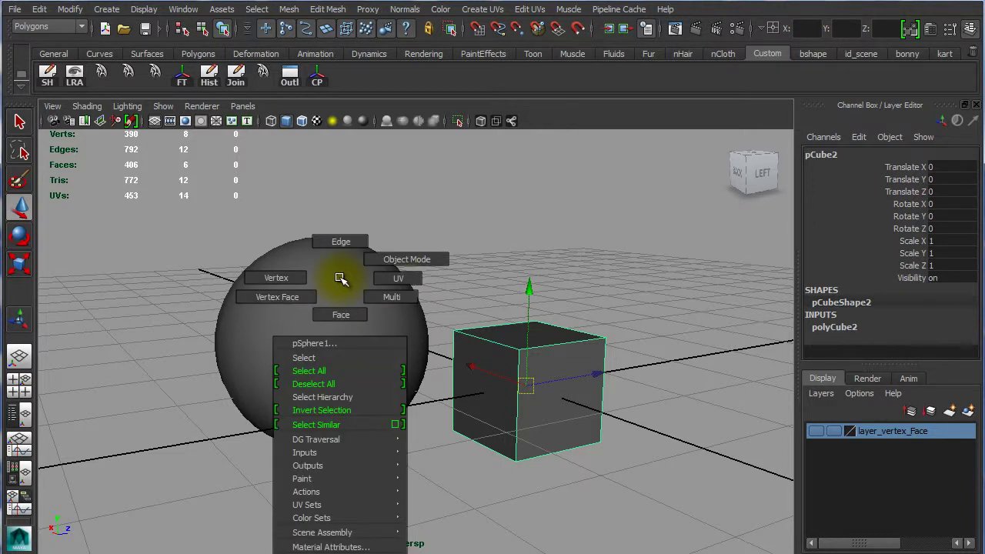
pyautogui.click(282, 277)
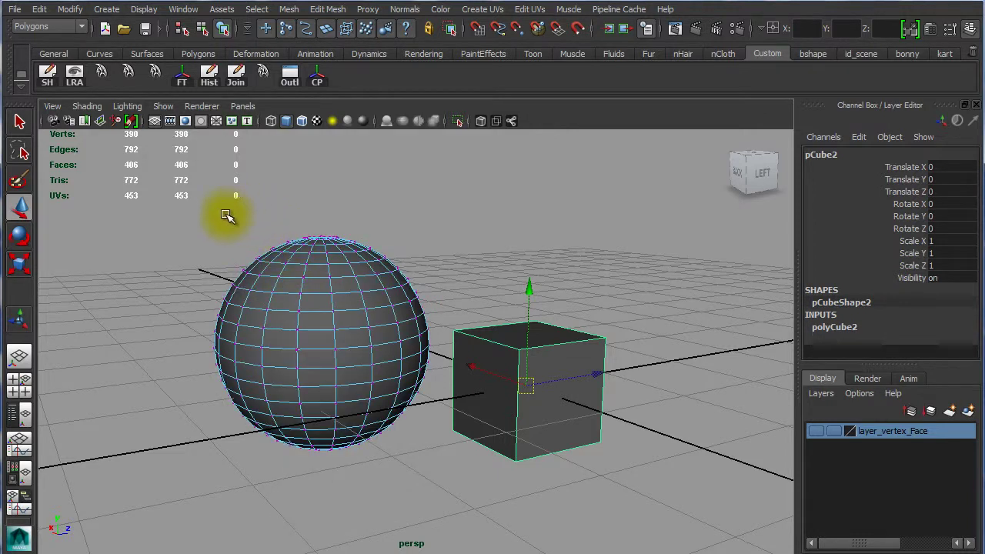
pyautogui.moveTo(203, 212); pyautogui.dragTo(283, 325)
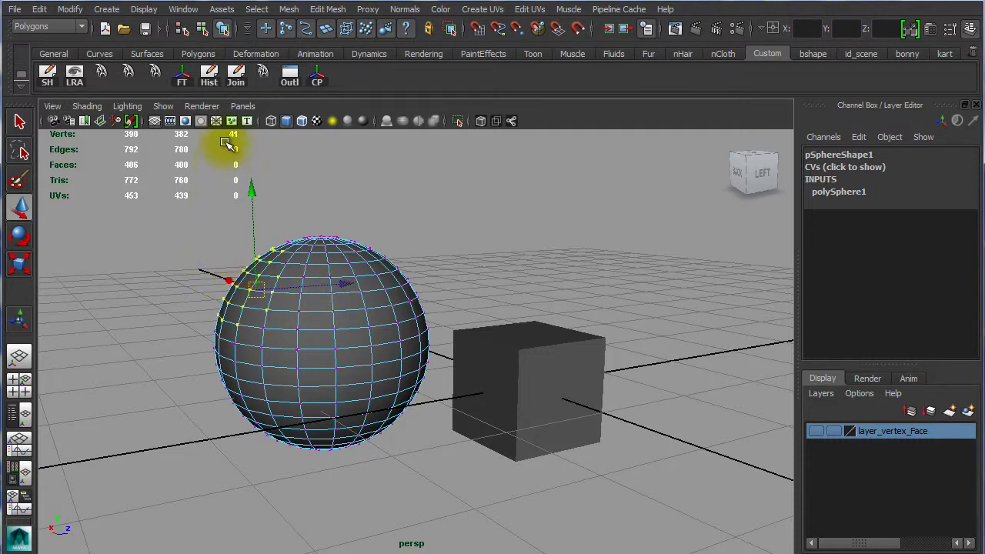
pyautogui.scroll(2, 285, 339)
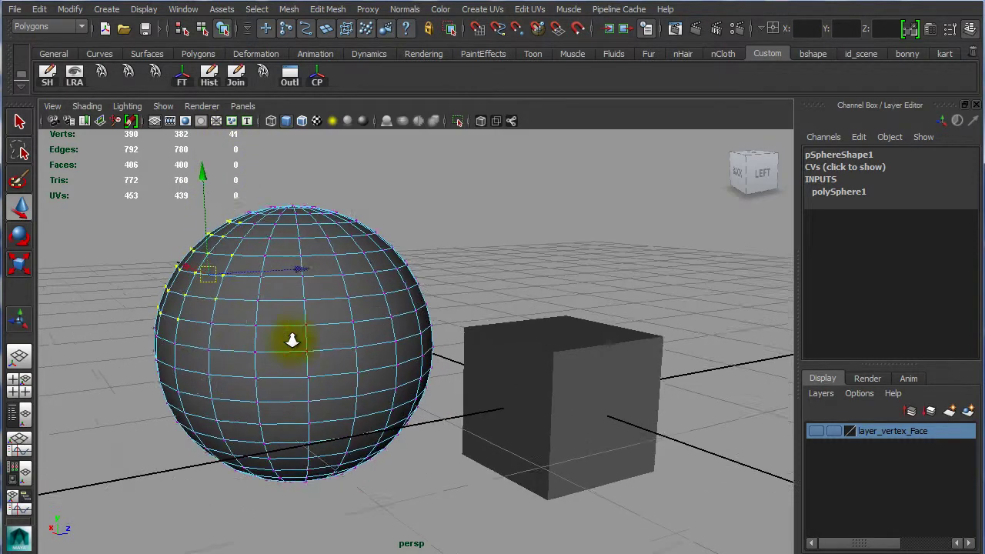
pyautogui.scroll(2, 289, 334)
pyautogui.moveTo(289, 333)
pyautogui.keyDown('alt'); pyautogui.mouseDown()
pyautogui.moveTo(392, 380)
pyautogui.moveTo(446, 391)
pyautogui.mouseUp(); pyautogui.keyUp('alt')
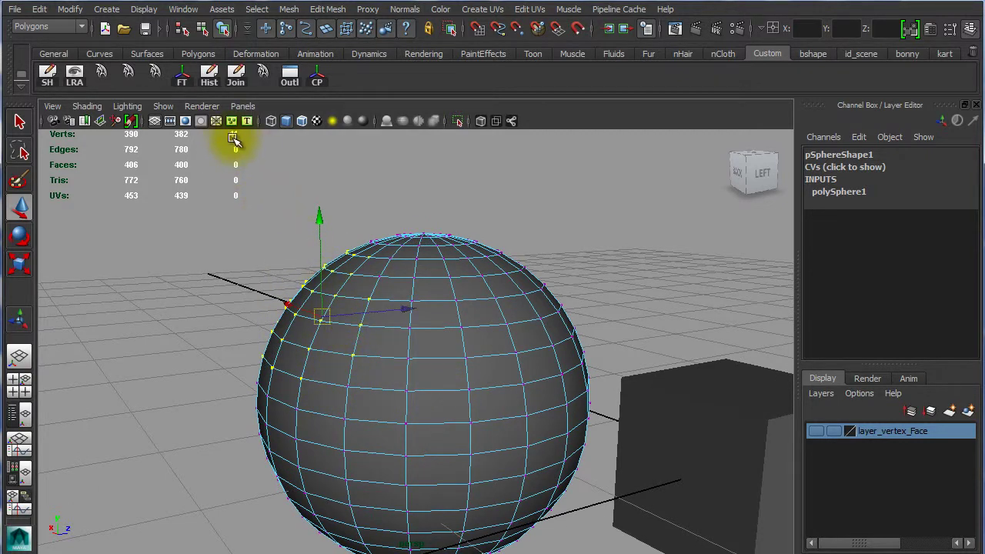
pyautogui.scroll(-3, 314, 293)
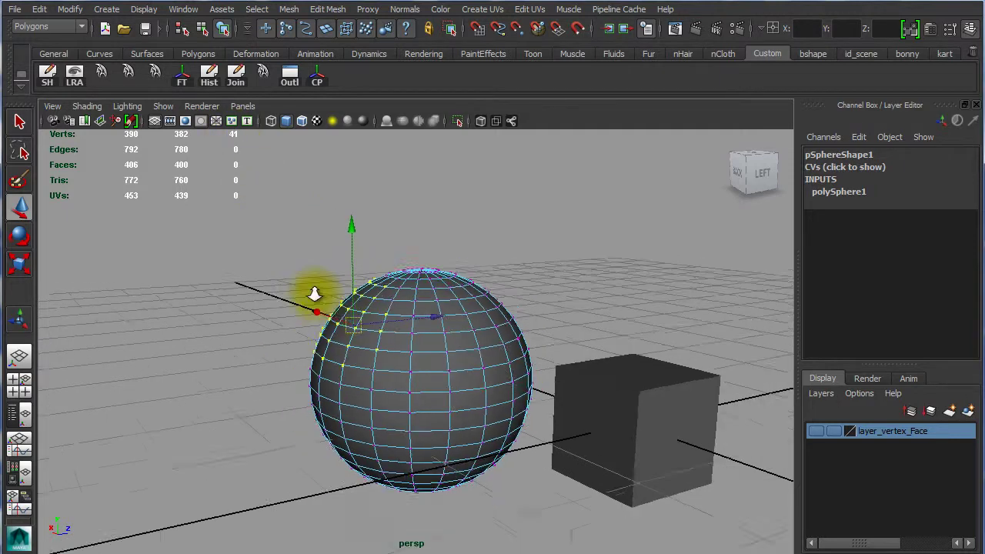
pyautogui.scroll(-2, 292, 292)
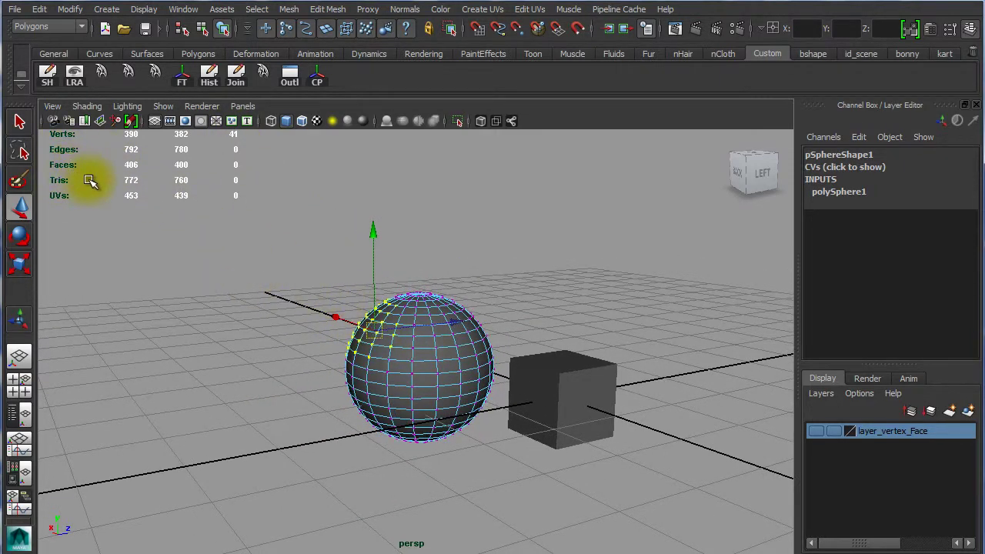
# Clear the vertex selection, put the sphere back in Object Mode, and frame both objects
pyautogui.click(425, 284)
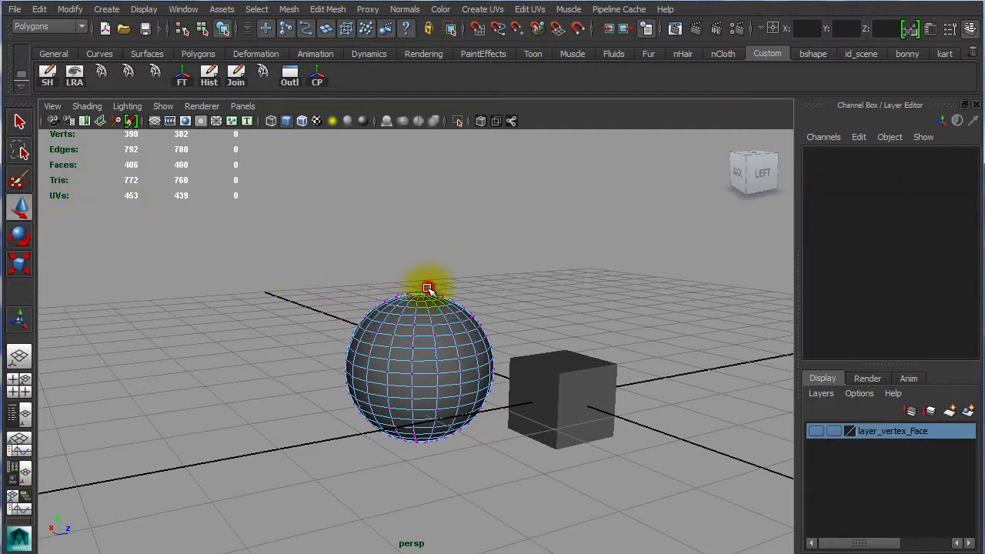
pyautogui.rightClick(410, 330)
pyautogui.click(471, 311)
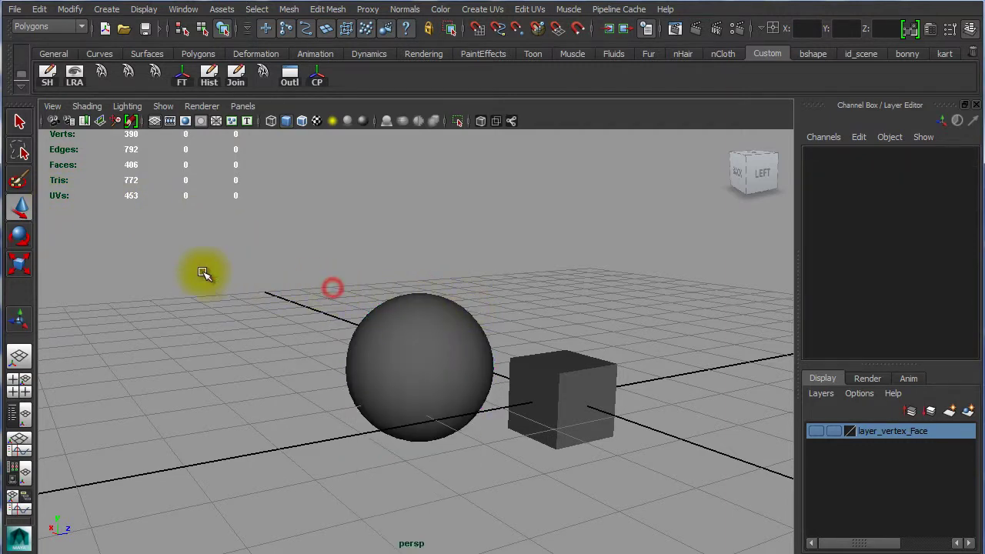
pyautogui.keyDown('alt'); pyautogui.moveTo(204, 273); pyautogui.dragTo(400, 311, button='right'); pyautogui.keyUp('alt')
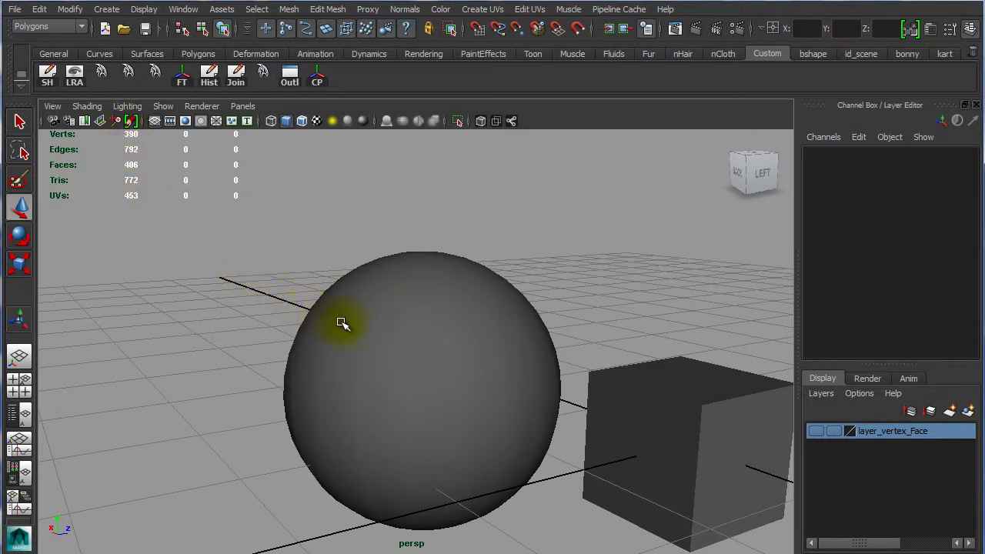
pyautogui.keyDown('alt'); pyautogui.moveTo(465, 375); pyautogui.dragTo(436, 364, button='middle'); pyautogui.keyUp('alt')
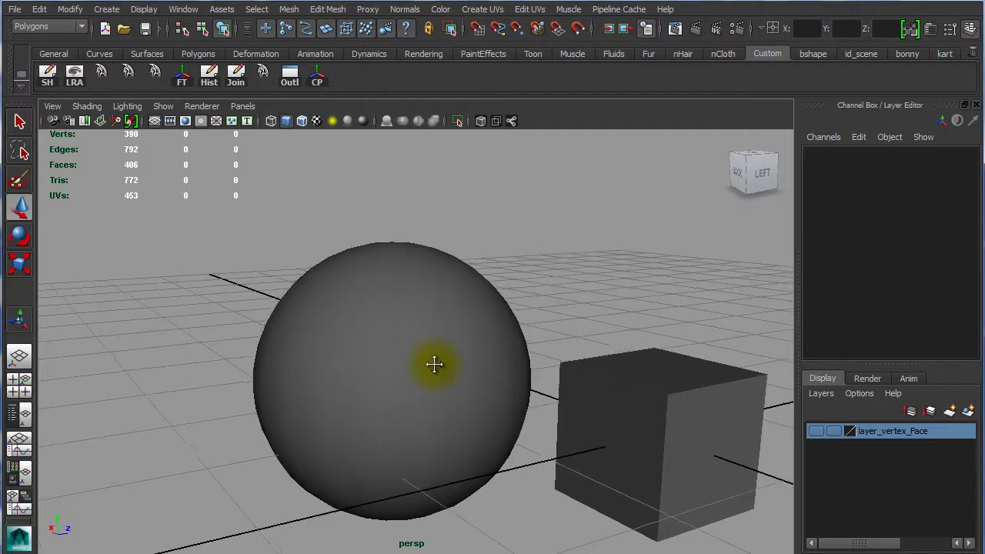
# Duplicate the sphere with Ctrl+D and drag the copy to the left
pyautogui.click(393, 351)
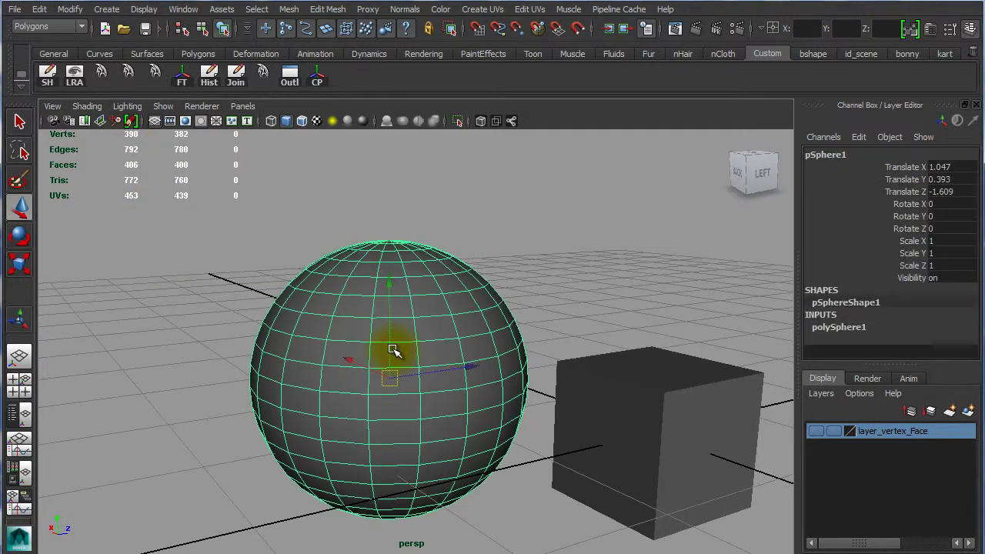
pyautogui.hotkey('ctrl', 'd')
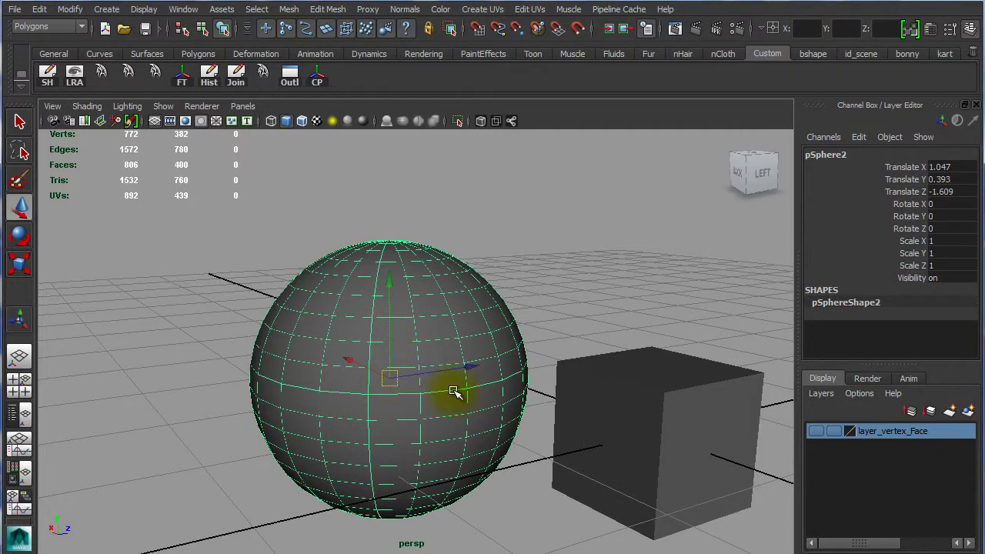
pyautogui.keyDown('alt'); pyautogui.moveTo(451, 392); pyautogui.dragTo(391, 374, button='right'); pyautogui.keyUp('alt')
pyautogui.moveTo(392, 374)
pyautogui.mouseDown()
pyautogui.moveTo(380, 359)
pyautogui.moveTo(208, 323)
pyautogui.mouseUp()
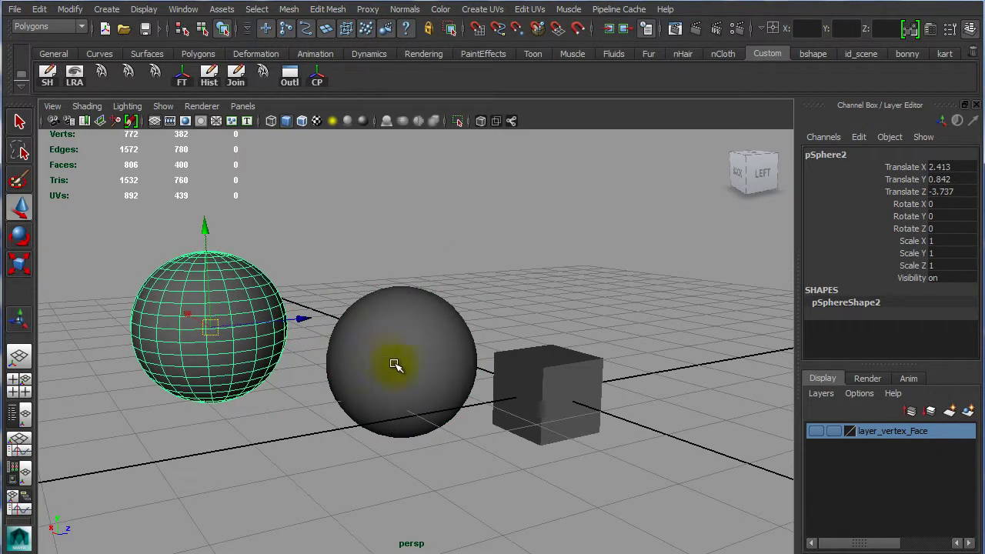
pyautogui.keyDown('alt'); pyautogui.moveTo(341, 402); pyautogui.dragTo(388, 392, button='middle'); pyautogui.keyUp('alt')
pyautogui.click(318, 444)
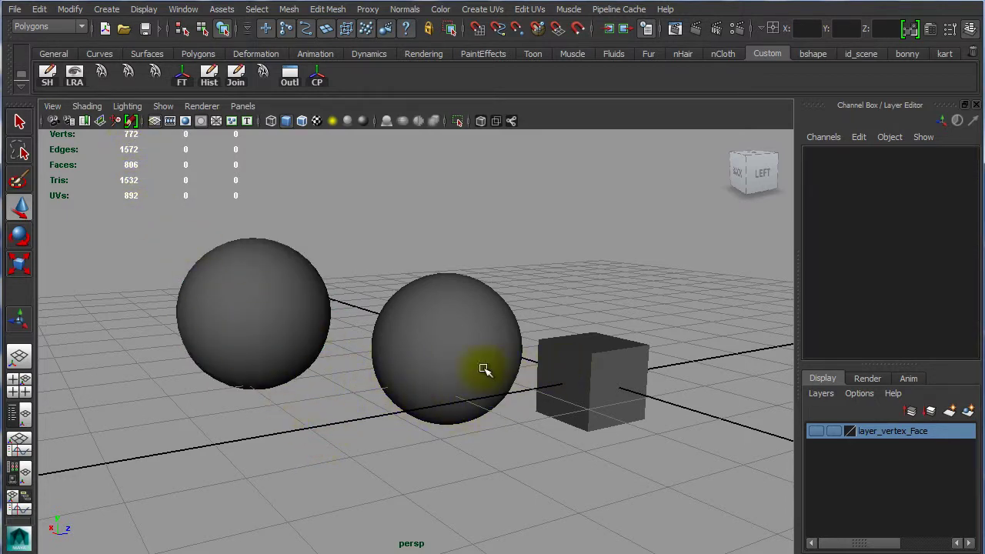
# Zoom out to show both spheres and select the left copy
pyautogui.scroll(3, 451, 398)
pyautogui.scroll(3, 269, 359)
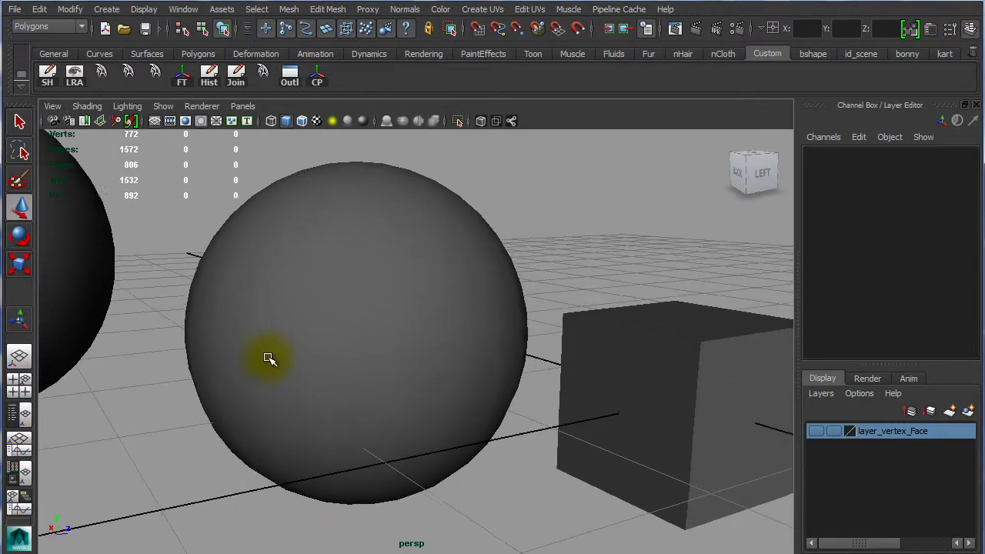
pyautogui.scroll(2, 369, 365)
pyautogui.scroll(2, 402, 378)
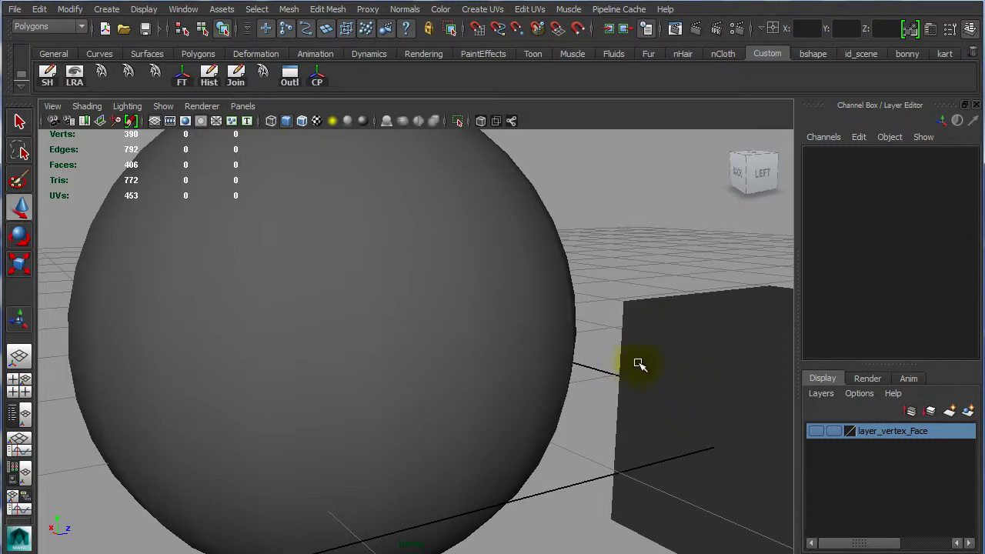
pyautogui.moveTo(639, 363)
pyautogui.keyDown('alt'); pyautogui.mouseDown(button='right')
pyautogui.moveTo(450, 290)
pyautogui.moveTo(374, 272)
pyautogui.mouseUp(button='right'); pyautogui.keyUp('alt')
pyautogui.keyDown('alt'); pyautogui.moveTo(374, 273); pyautogui.dragTo(436, 270, button='middle'); pyautogui.keyUp('alt')
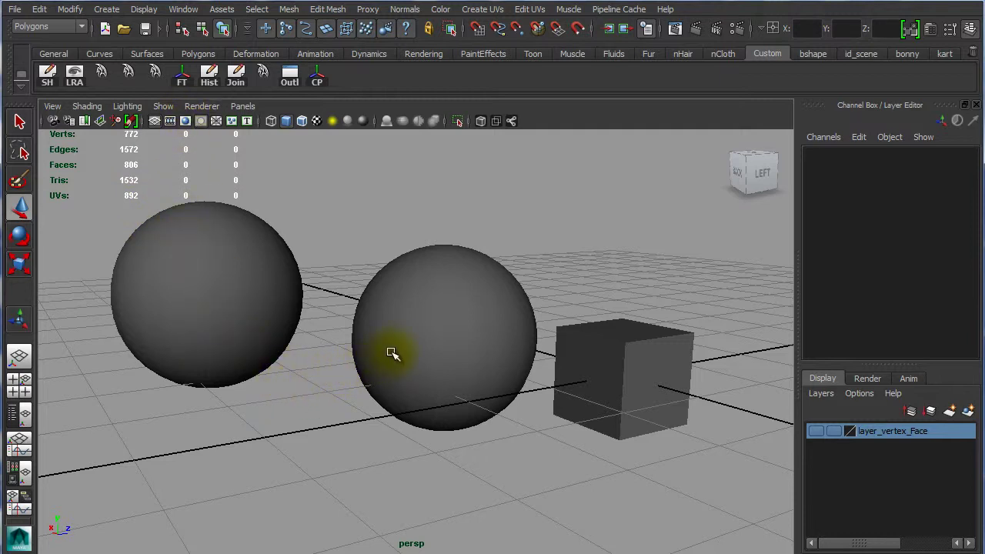
pyautogui.click(255, 318)
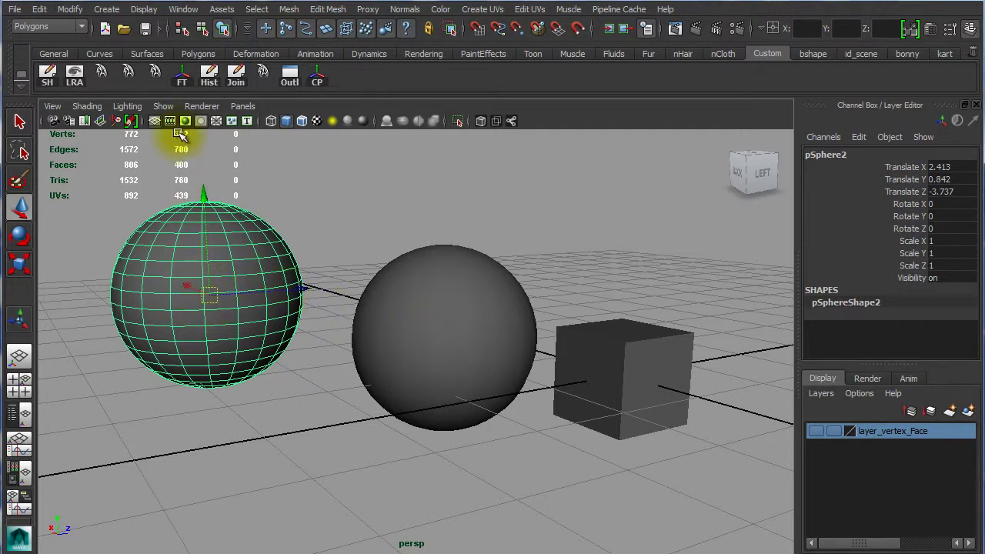
# Reduce pSphere1's Subdivisions Axis and Height from 20 to 10 in the Channel Box
pyautogui.click(459, 325)
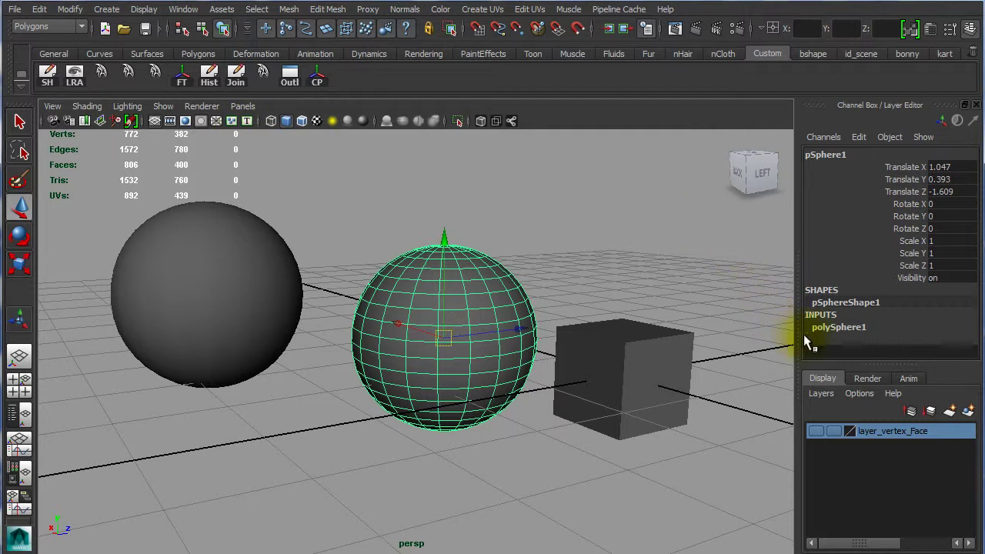
pyautogui.click(829, 327)
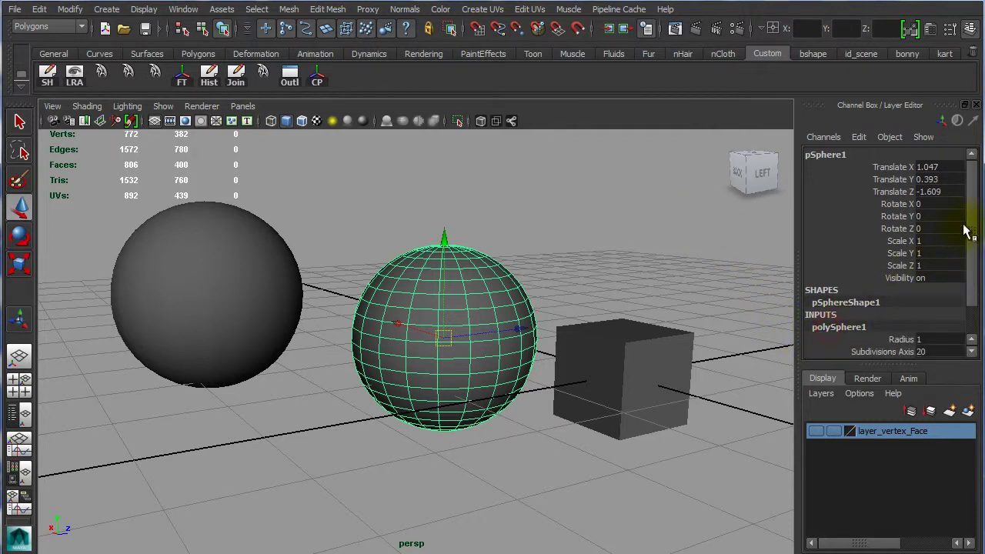
pyautogui.moveTo(973, 223); pyautogui.dragTo(975, 274)
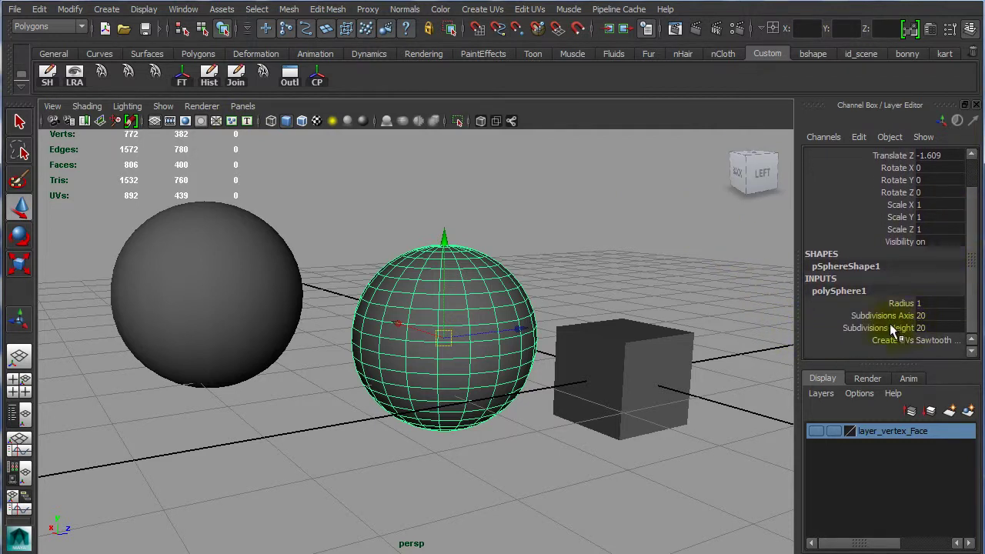
pyautogui.moveTo(892, 314); pyautogui.dragTo(892, 327)
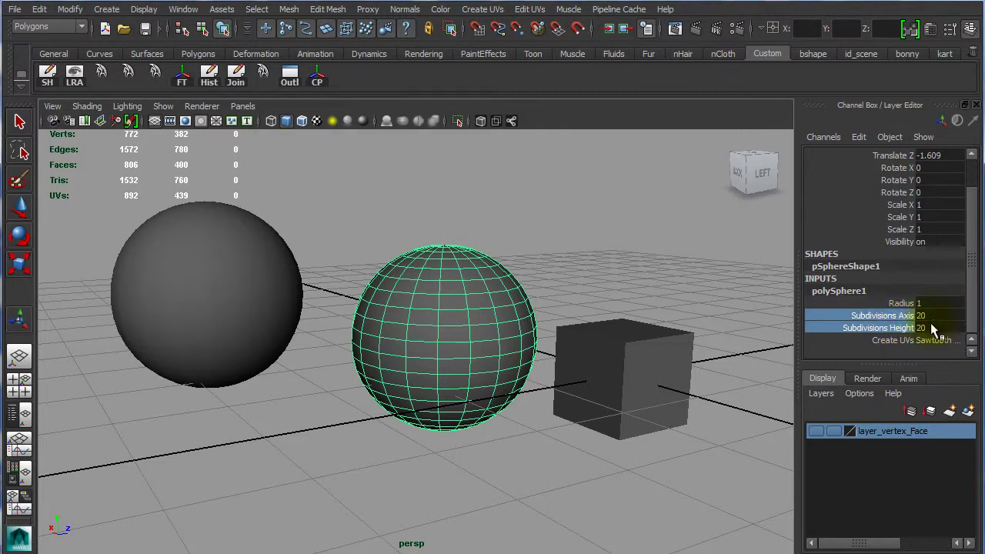
pyautogui.moveTo(660, 275)
pyautogui.mouseDown(button='middle')
pyautogui.moveTo(716, 270)
pyautogui.moveTo(571, 254)
pyautogui.mouseUp(button='middle')
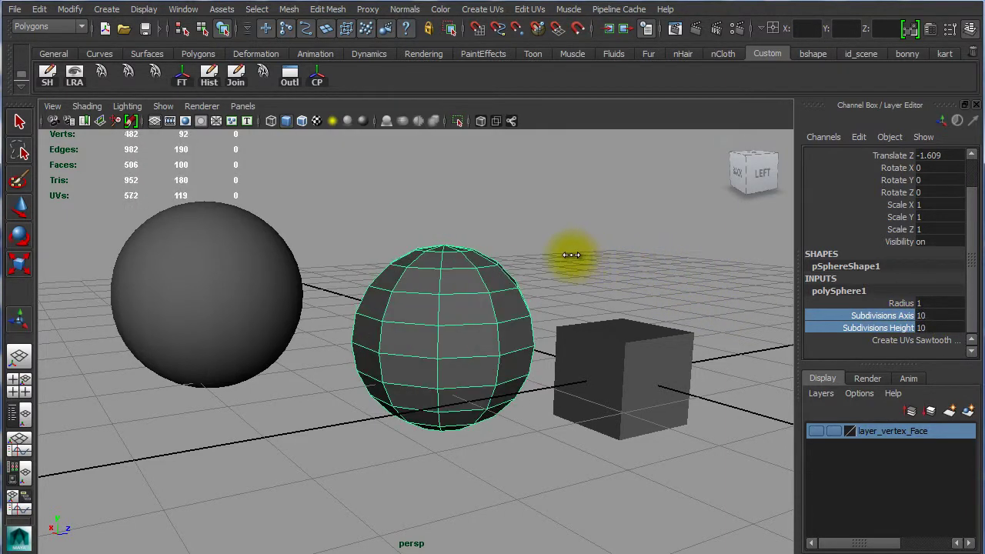
pyautogui.click(633, 221)
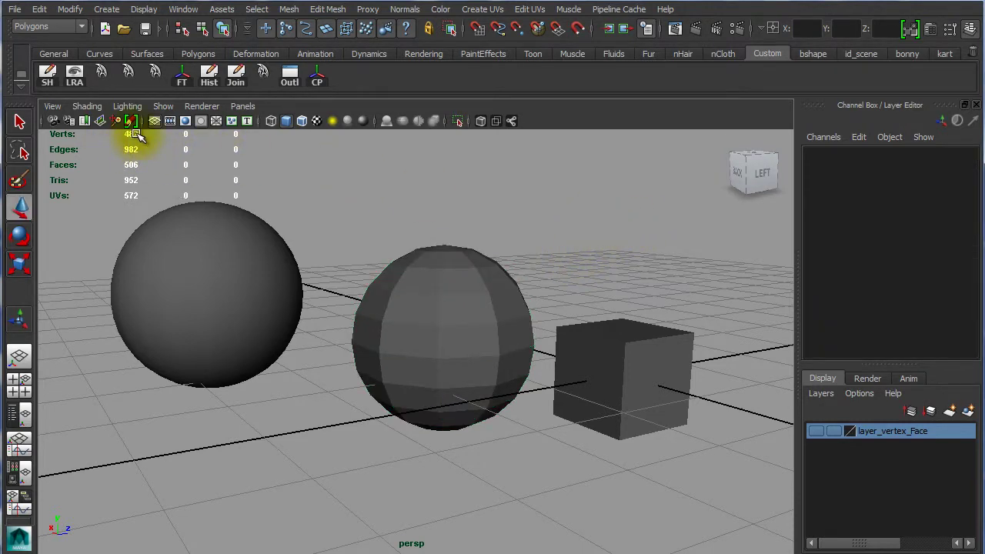
pyautogui.click(207, 278)
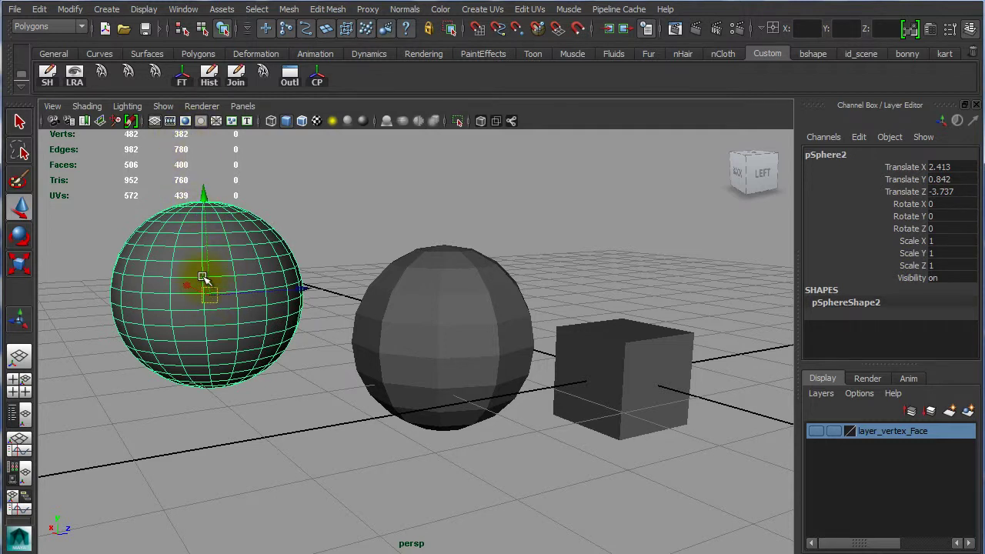
# Marquee-select the 14 vertices around the middle sphere's top pole, then select the cube
pyautogui.click(451, 324)
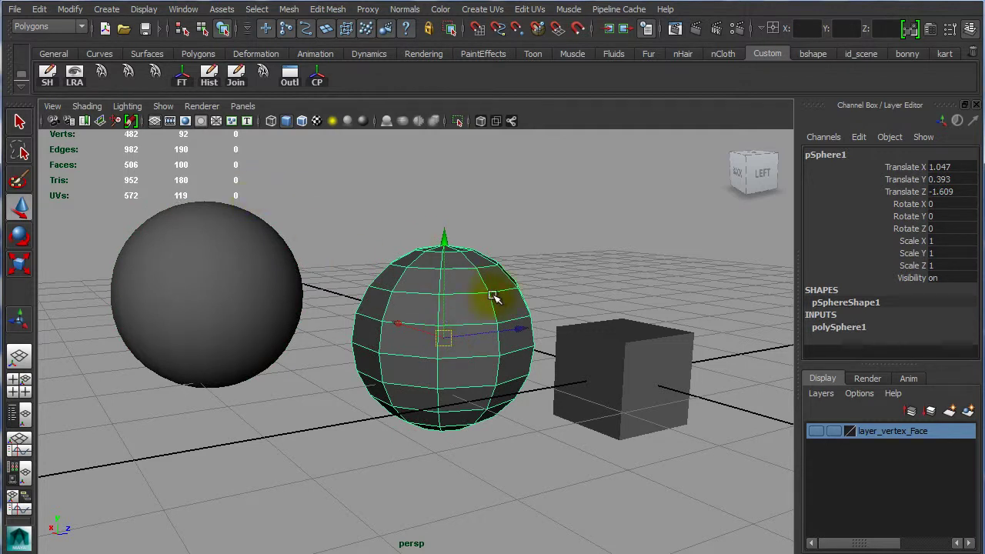
pyautogui.click(632, 356)
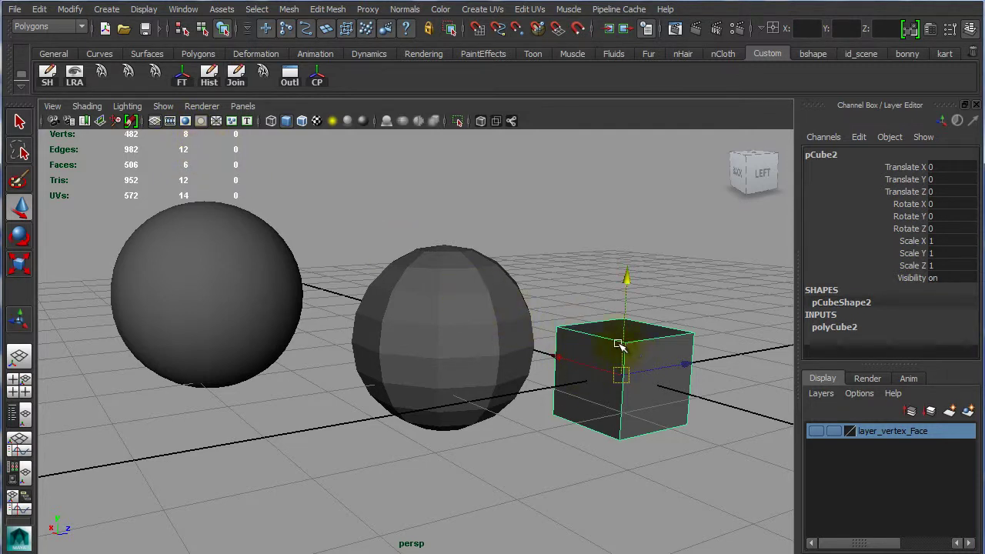
pyautogui.rightClick(444, 287)
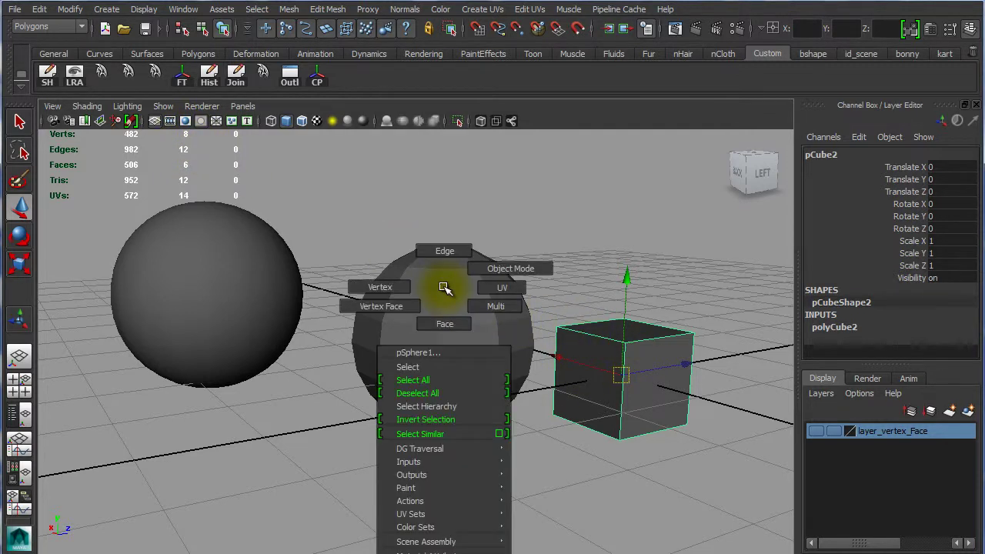
pyautogui.click(379, 287)
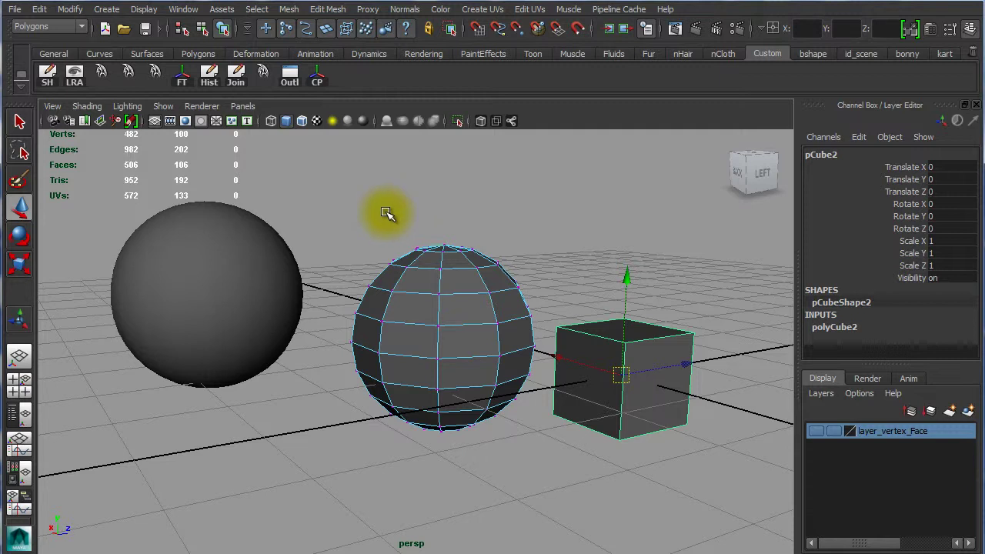
pyautogui.moveTo(384, 214); pyautogui.dragTo(502, 261)
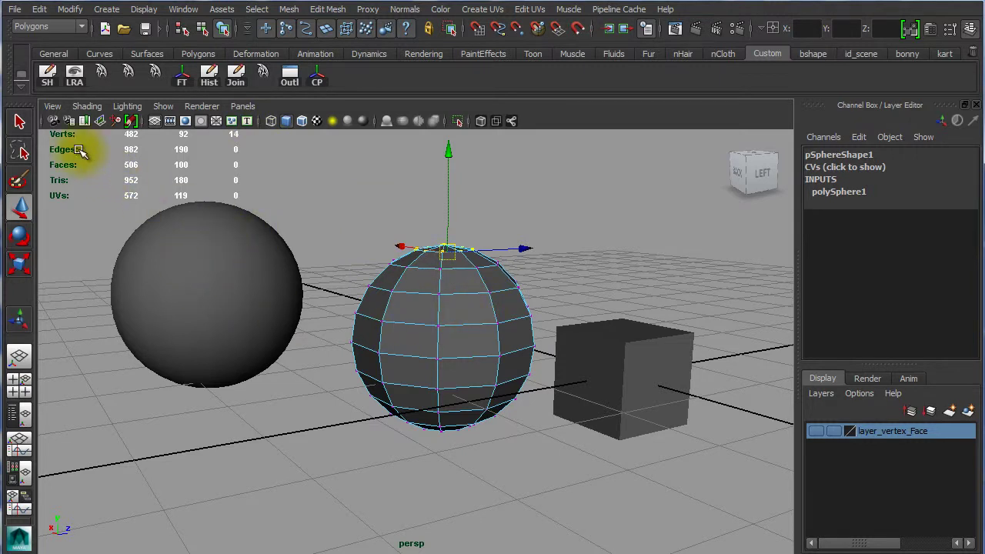
pyautogui.click(612, 377)
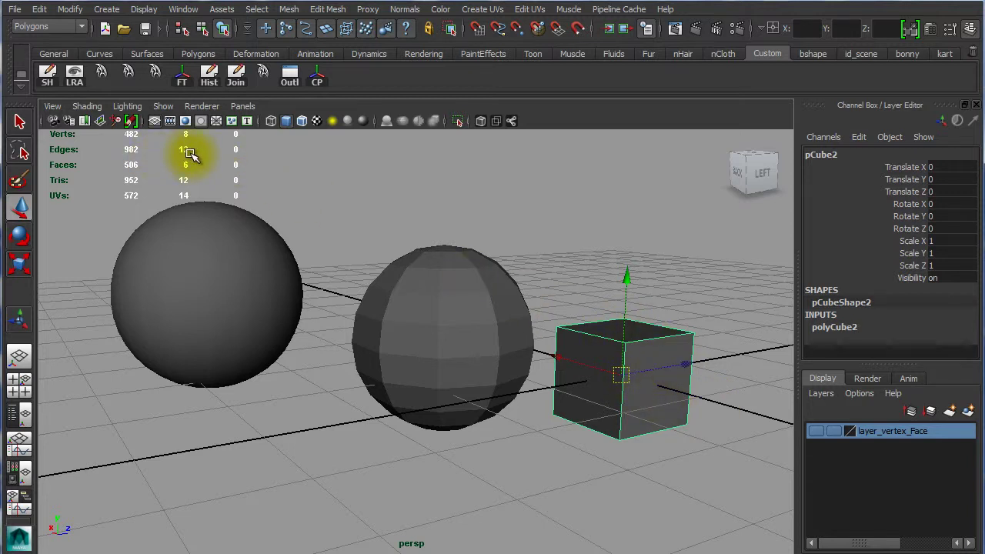
# Clear the cube's edge selection and select the whole cube in Object Mode
pyautogui.rightClick(646, 350)
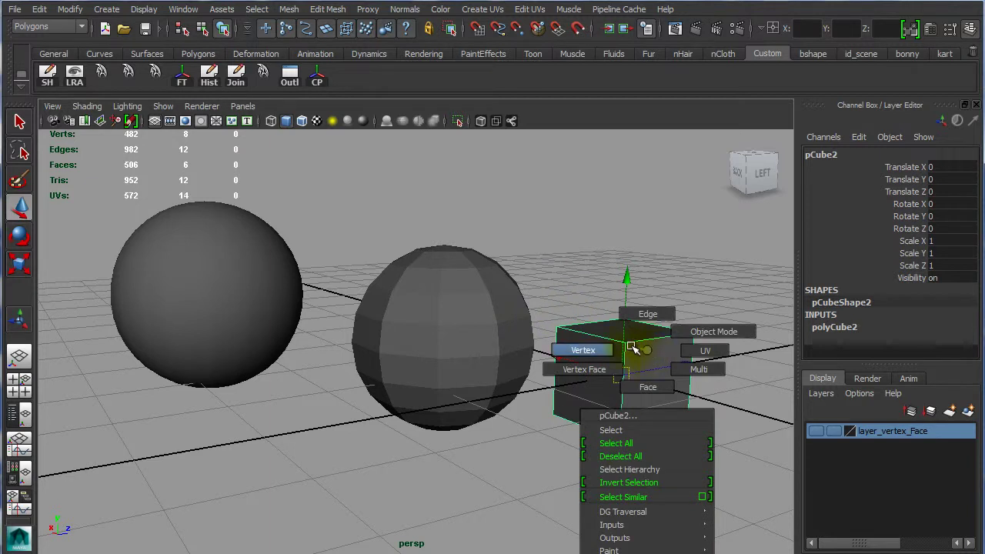
pyautogui.click(580, 330)
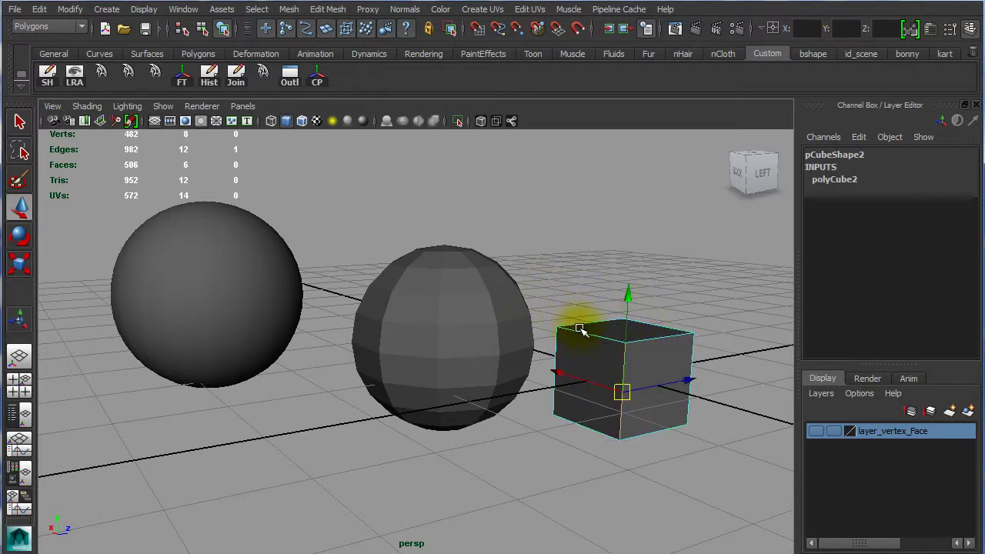
pyautogui.click(580, 329)
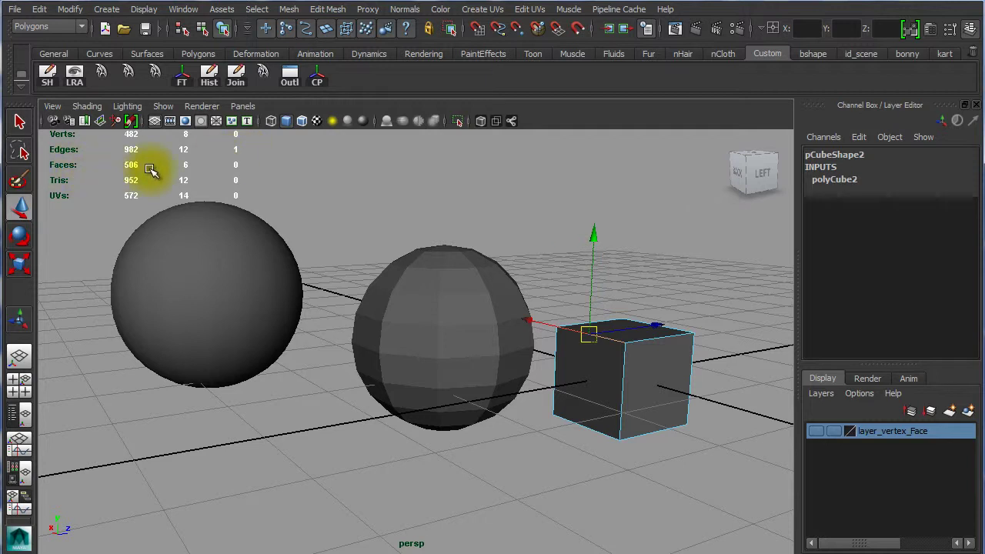
pyautogui.moveTo(638, 352); pyautogui.dragTo(696, 336, button='right')
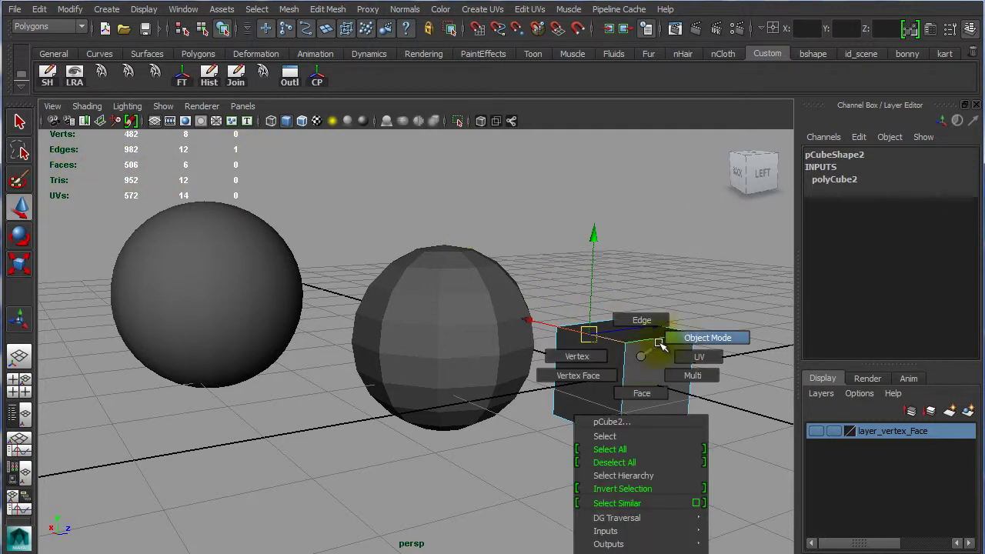
pyautogui.click(631, 354)
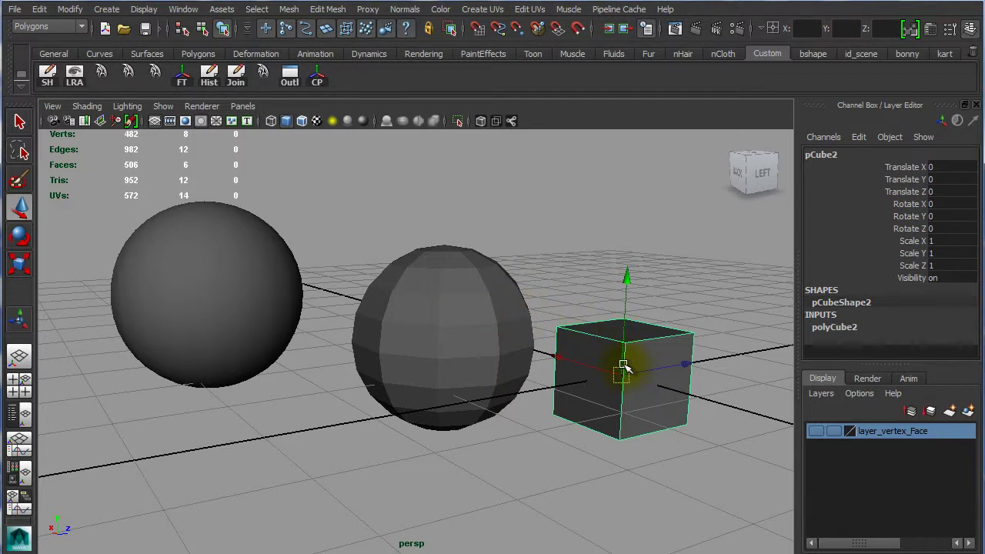
# Zoom and orbit the camera down onto the cube's top face
pyautogui.moveTo(594, 374)
pyautogui.keyDown('alt'); pyautogui.mouseDown(button='right')
pyautogui.moveTo(726, 395)
pyautogui.moveTo(571, 407)
pyautogui.moveTo(545, 371)
pyautogui.moveTo(598, 374)
pyautogui.moveTo(396, 308)
pyautogui.mouseUp(button='right'); pyautogui.keyUp('alt')
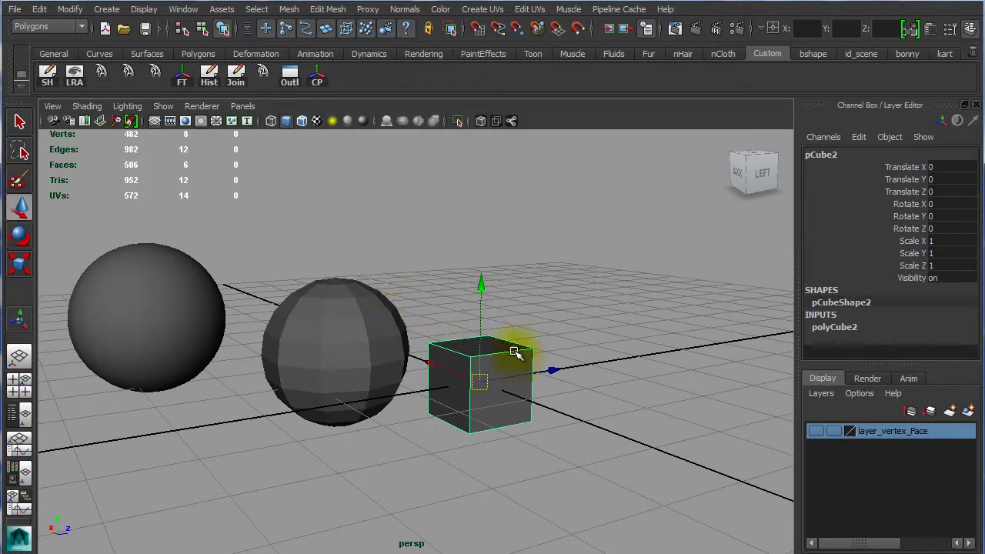
pyautogui.keyDown('alt'); pyautogui.moveTo(517, 365); pyautogui.dragTo(686, 408, button='right'); pyautogui.keyUp('alt')
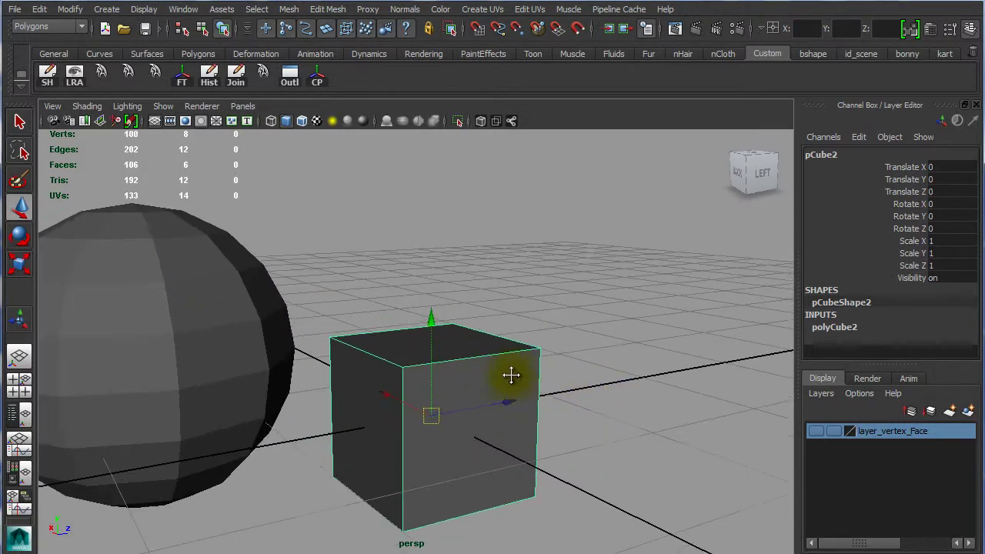
pyautogui.keyDown('alt'); pyautogui.moveTo(686, 408); pyautogui.dragTo(356, 330, button='middle'); pyautogui.keyUp('alt')
pyautogui.moveTo(356, 330)
pyautogui.keyDown('alt'); pyautogui.mouseDown()
pyautogui.moveTo(376, 352)
pyautogui.moveTo(359, 359)
pyautogui.mouseUp(); pyautogui.keyUp('alt')
pyautogui.moveTo(359, 359)
pyautogui.keyDown('alt'); pyautogui.mouseDown(button='right')
pyautogui.moveTo(536, 397)
pyautogui.moveTo(519, 378)
pyautogui.mouseUp(button='right'); pyautogui.keyUp('alt')
pyautogui.moveTo(518, 378)
pyautogui.keyDown('alt'); pyautogui.mouseDown()
pyautogui.moveTo(571, 363)
pyautogui.moveTo(539, 342)
pyautogui.mouseUp(); pyautogui.keyUp('alt')
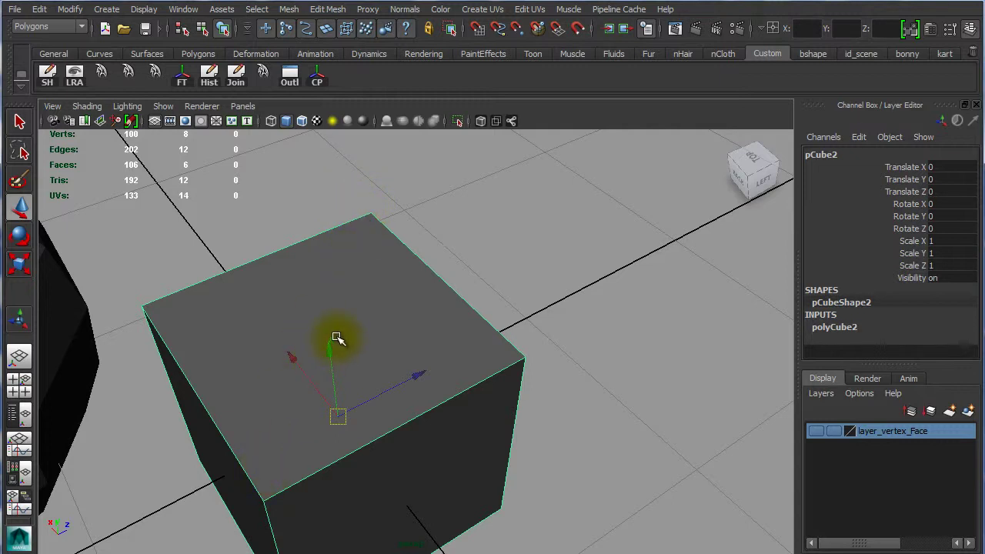
pyautogui.click(323, 9)
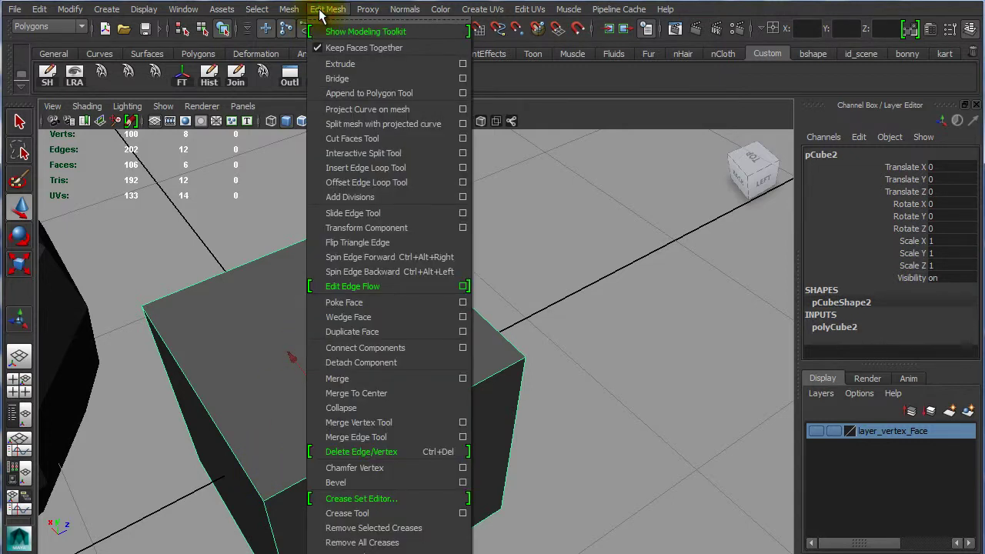
pyautogui.moveTo(289, 9)
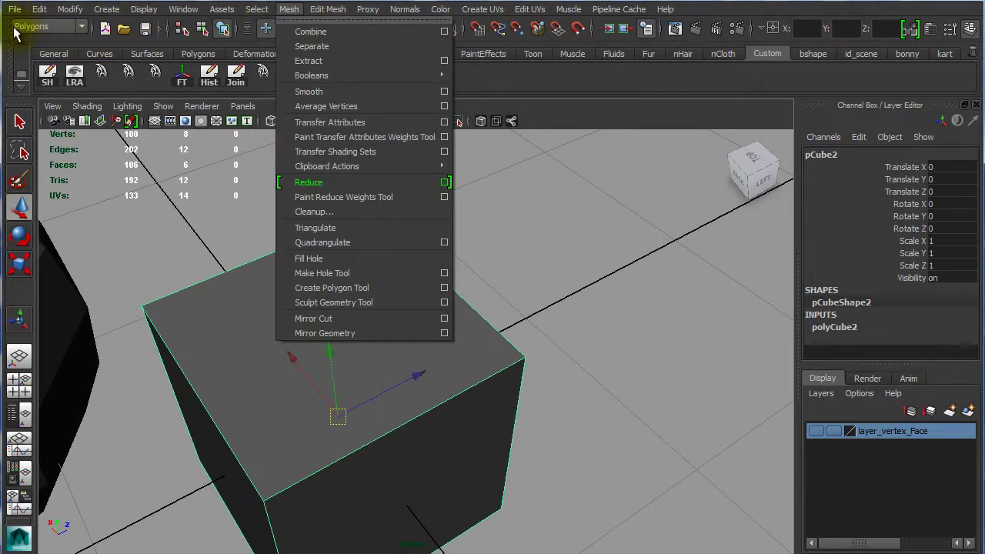
# Keep the Polygons menu set and bring up the Edit Mesh menu
pyautogui.click(25, 28)
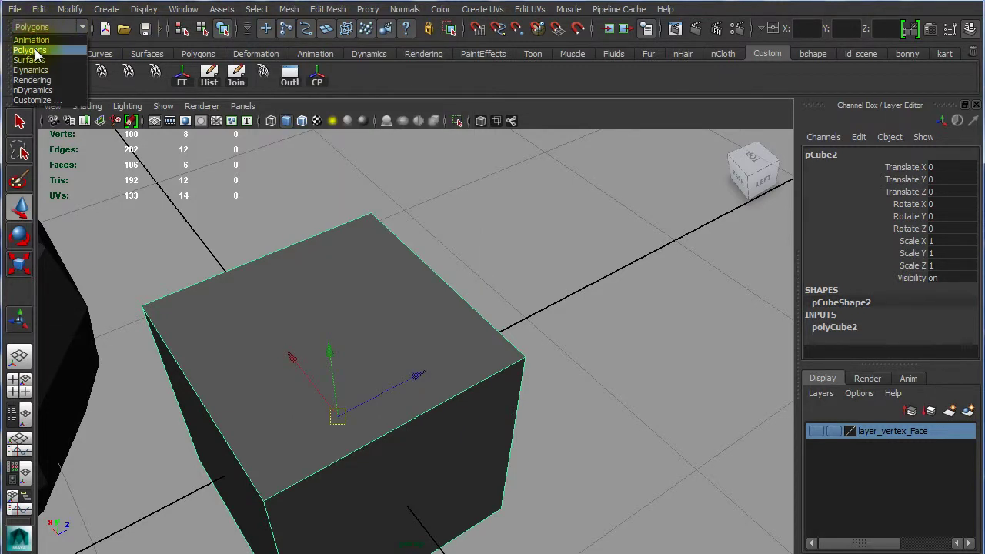
pyautogui.click(36, 50)
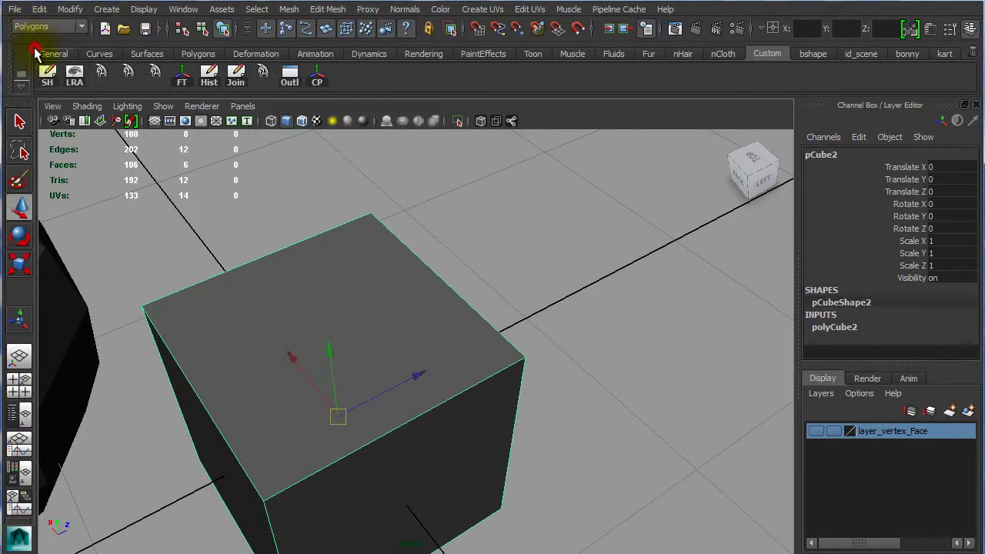
pyautogui.click(327, 10)
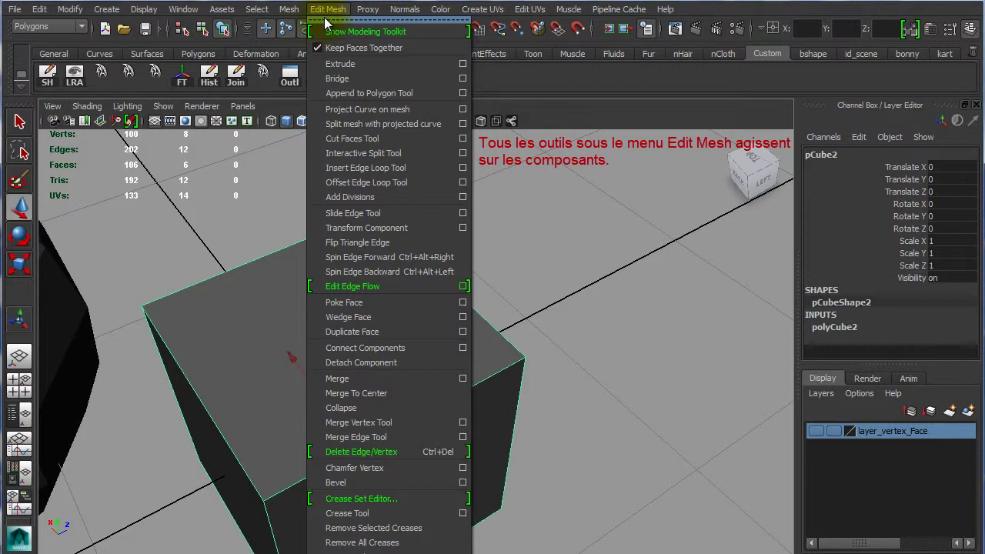
pyautogui.click(260, 303)
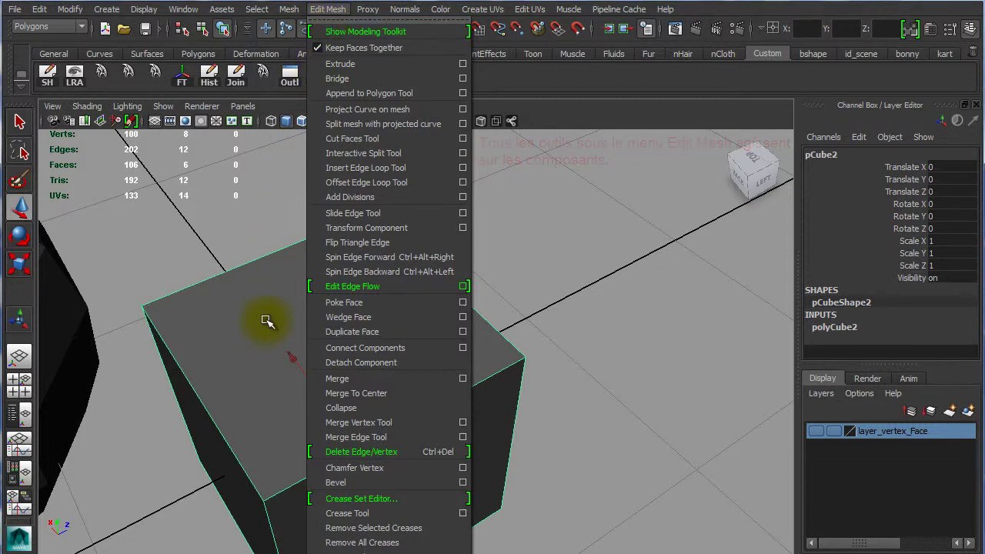
pyautogui.click(383, 9)
pyautogui.click(333, 12)
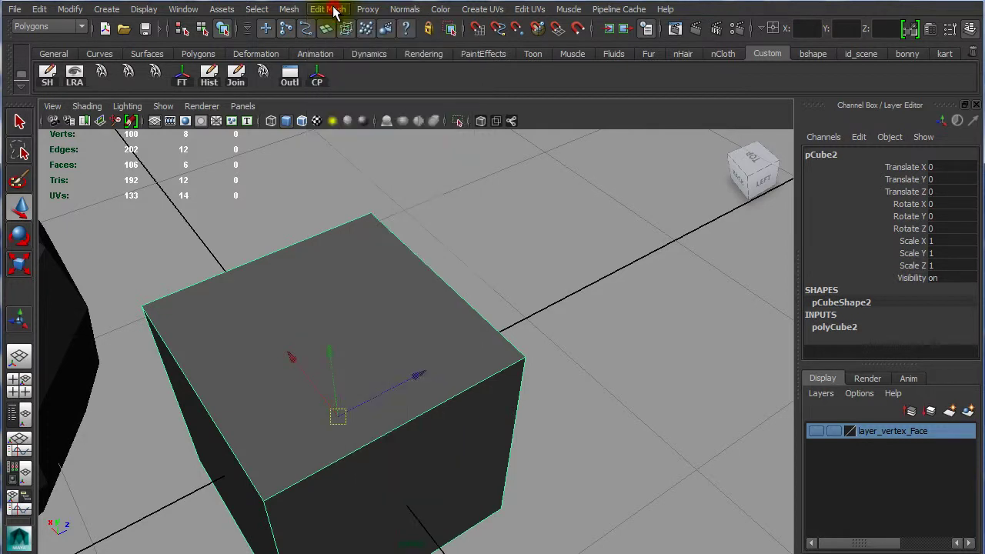
pyautogui.click(332, 11)
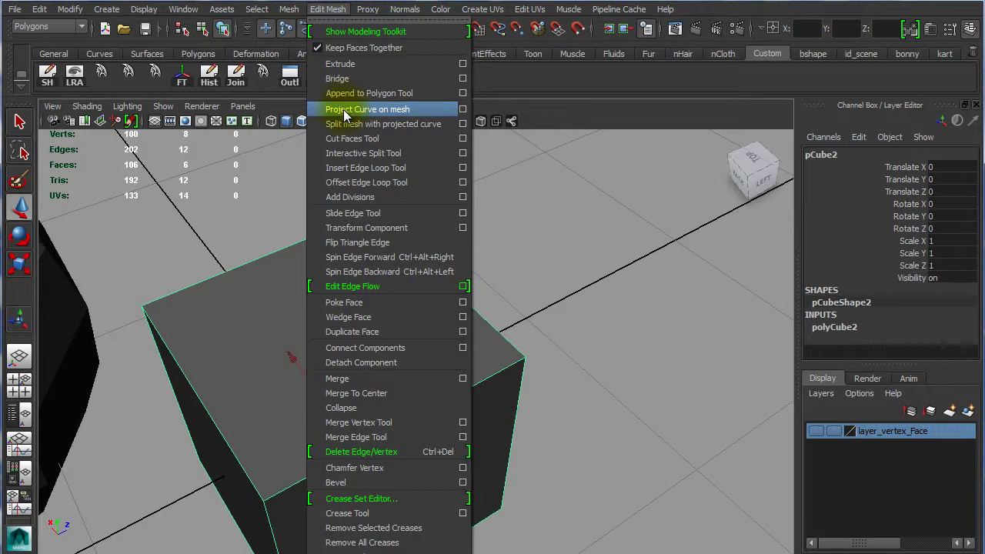
# Split the cube's top face corner to corner with the Interactive Split Tool
pyautogui.click(401, 158)
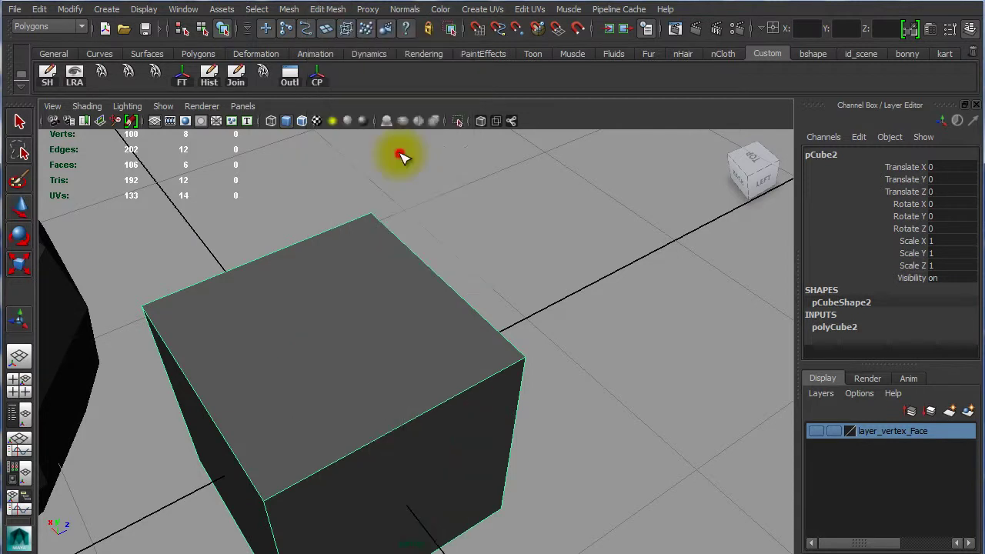
pyautogui.click(370, 215)
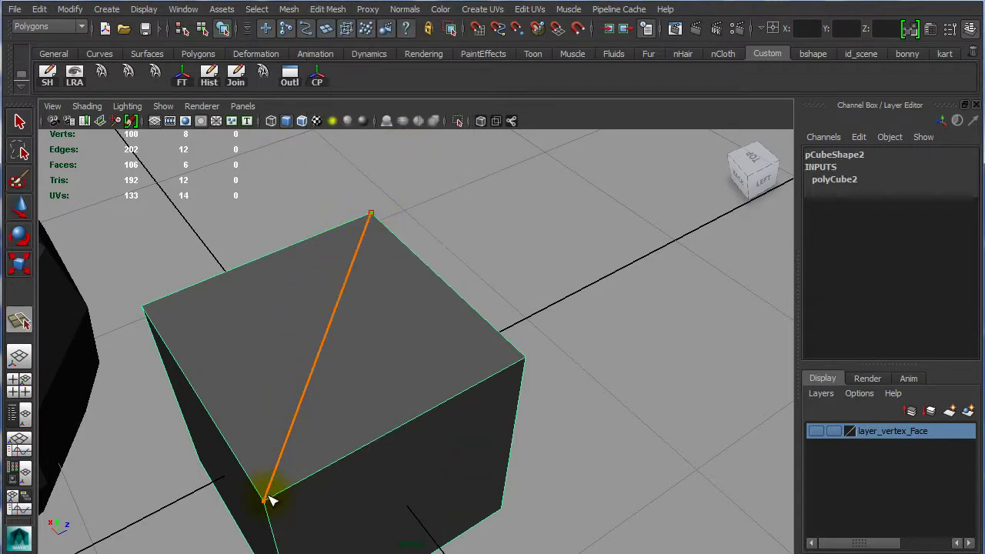
pyautogui.press('Return')
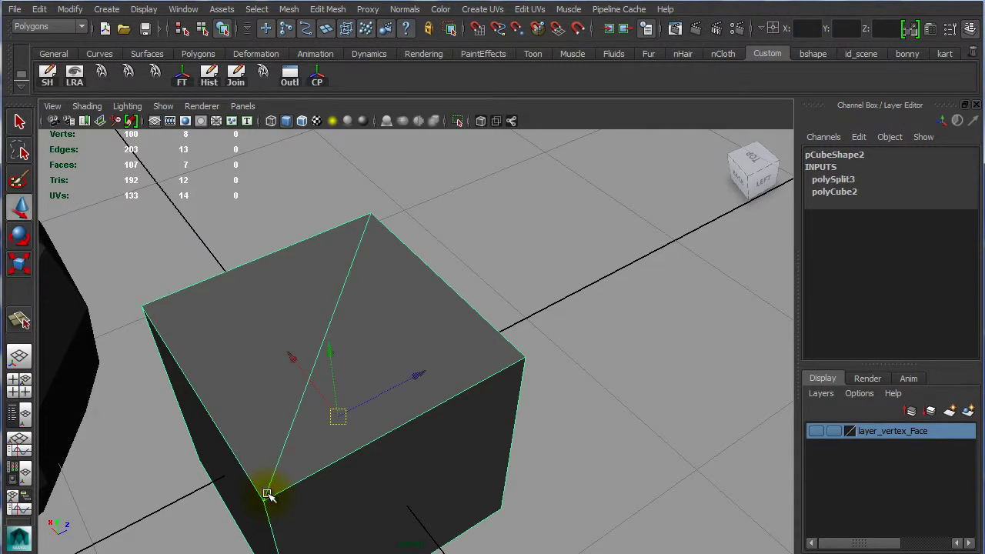
# Reselect the cube and orbit around it to inspect the new diagonal edge
pyautogui.click(479, 257)
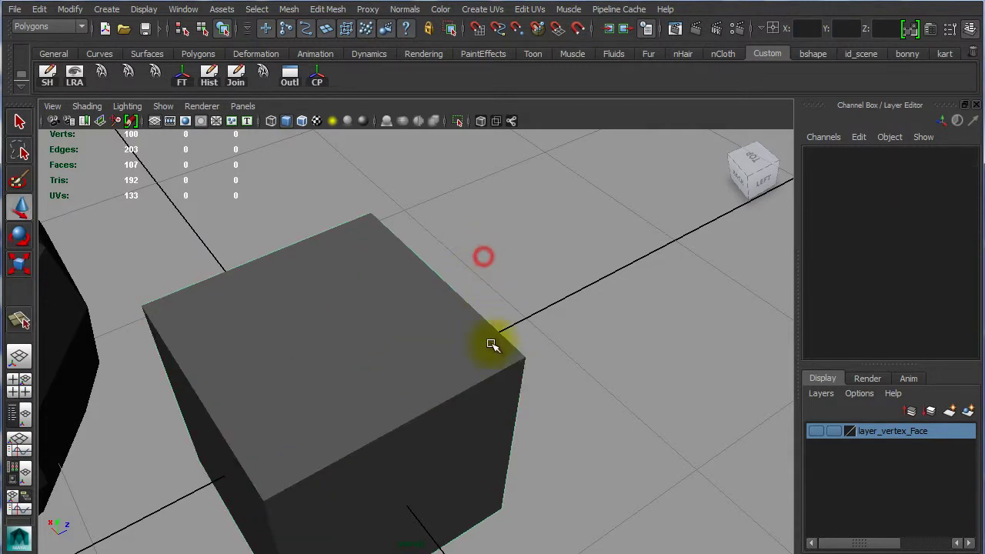
pyautogui.click(411, 347)
pyautogui.keyDown('alt'); pyautogui.moveTo(547, 360); pyautogui.dragTo(356, 334); pyautogui.keyUp('alt')
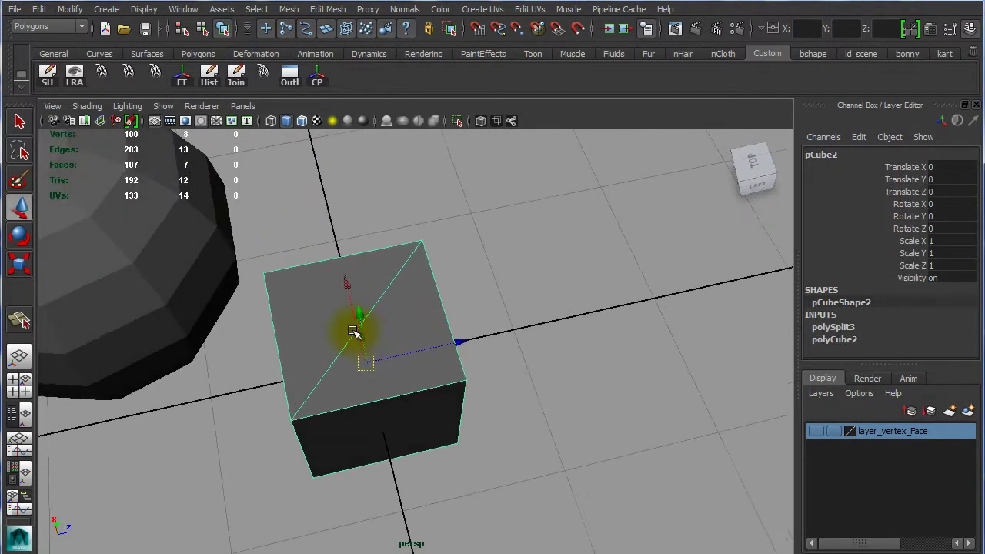
pyautogui.moveTo(406, 323)
pyautogui.keyDown('alt'); pyautogui.mouseDown()
pyautogui.moveTo(406, 266)
pyautogui.moveTo(503, 297)
pyautogui.mouseUp(); pyautogui.keyUp('alt')
pyautogui.keyDown('alt'); pyautogui.moveTo(503, 297); pyautogui.dragTo(434, 330, button='middle'); pyautogui.keyUp('alt')
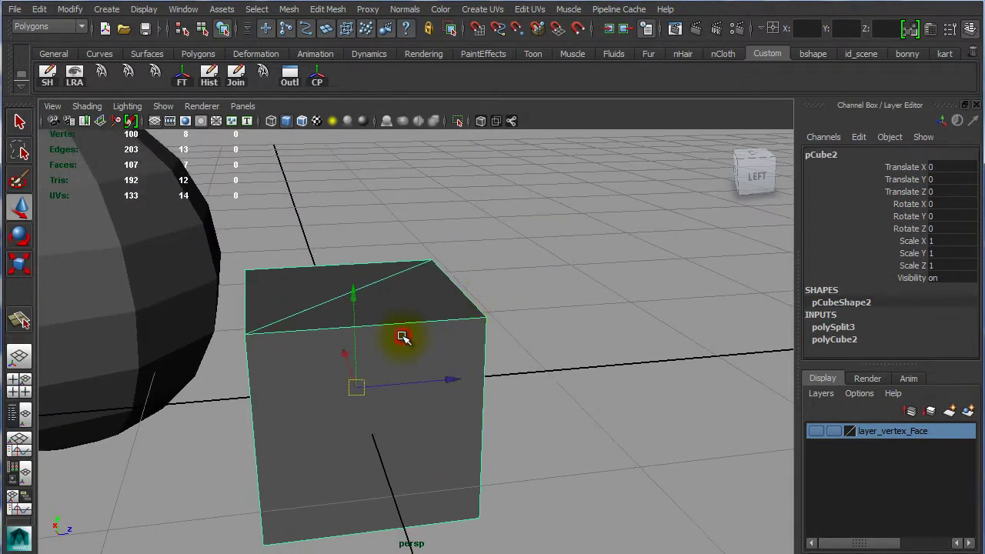
pyautogui.keyDown('alt'); pyautogui.moveTo(424, 241); pyautogui.dragTo(403, 248, button='middle'); pyautogui.keyUp('alt')
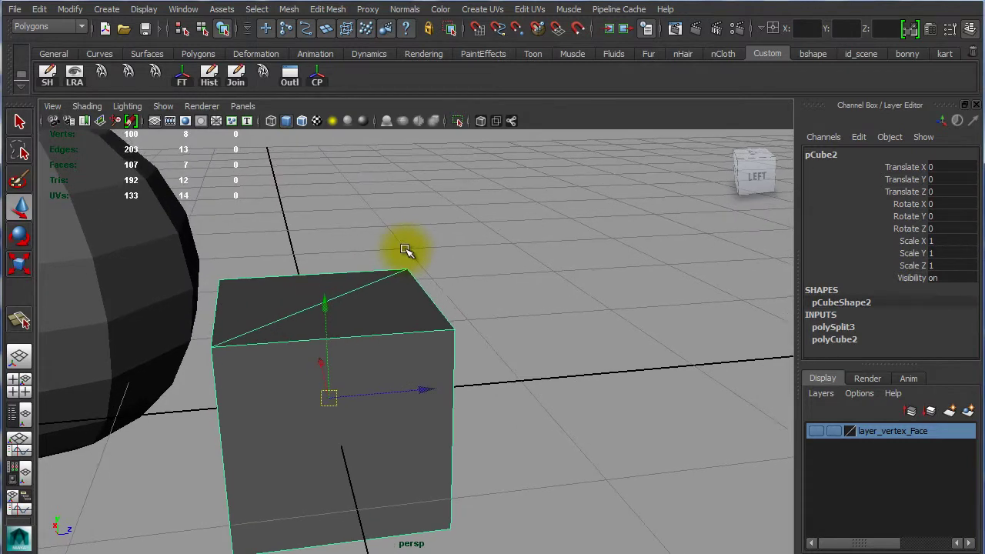
# Turn off the grid and orbit around the split cube from several angles
pyautogui.click(157, 124)
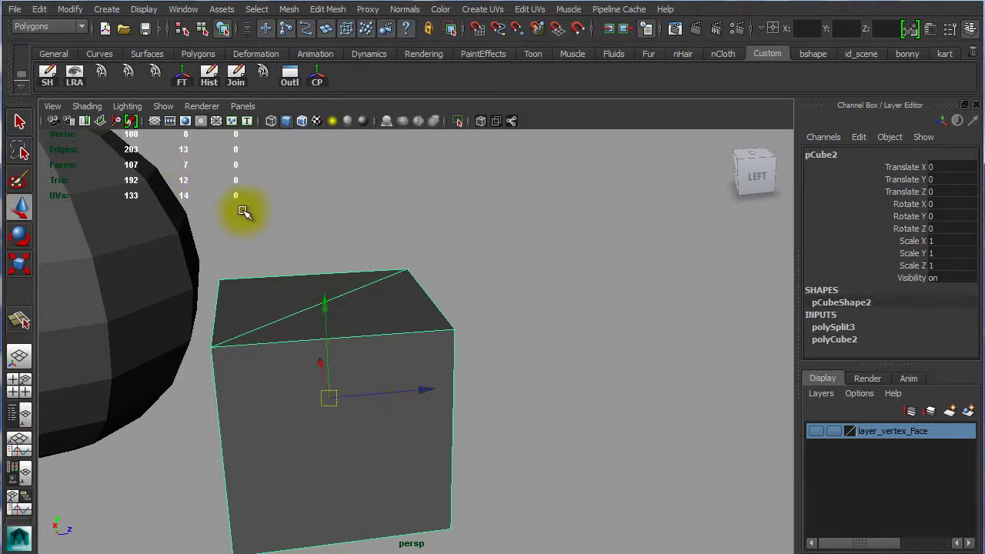
pyautogui.moveTo(462, 330)
pyautogui.keyDown('alt'); pyautogui.mouseDown()
pyautogui.moveTo(530, 325)
pyautogui.moveTo(550, 310)
pyautogui.moveTo(493, 338)
pyautogui.moveTo(424, 433)
pyautogui.moveTo(438, 475)
pyautogui.mouseUp(); pyautogui.keyUp('alt')
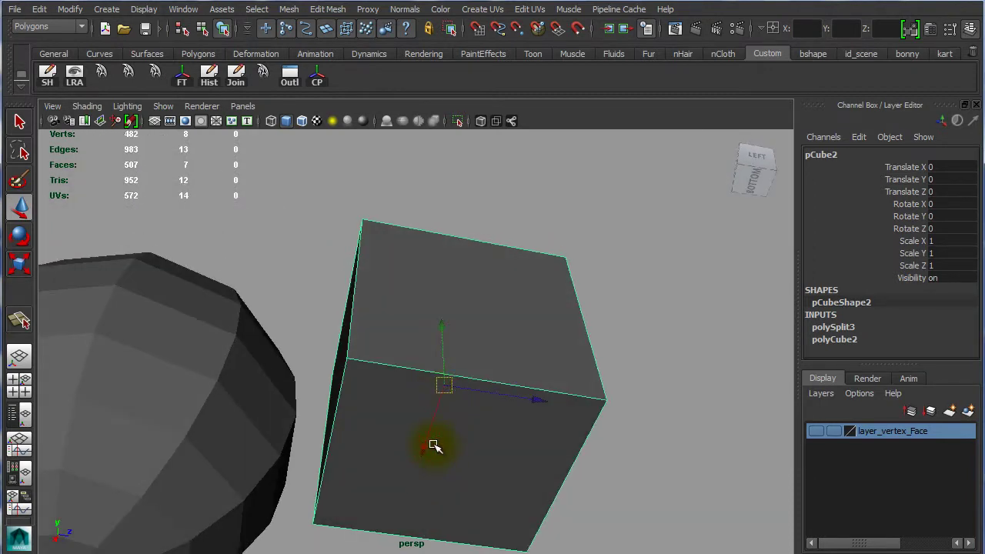
pyautogui.moveTo(481, 449)
pyautogui.keyDown('alt'); pyautogui.mouseDown()
pyautogui.moveTo(479, 497)
pyautogui.moveTo(356, 392)
pyautogui.mouseUp(); pyautogui.keyUp('alt')
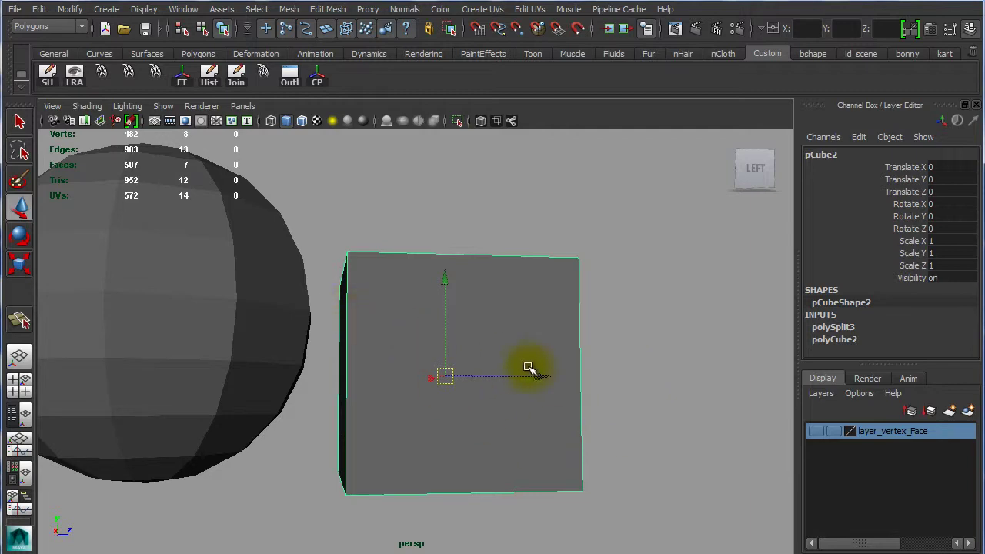
pyautogui.moveTo(528, 367)
pyautogui.keyDown('alt'); pyautogui.mouseDown()
pyautogui.moveTo(293, 354)
pyautogui.moveTo(523, 392)
pyautogui.moveTo(504, 414)
pyautogui.mouseUp(); pyautogui.keyUp('alt')
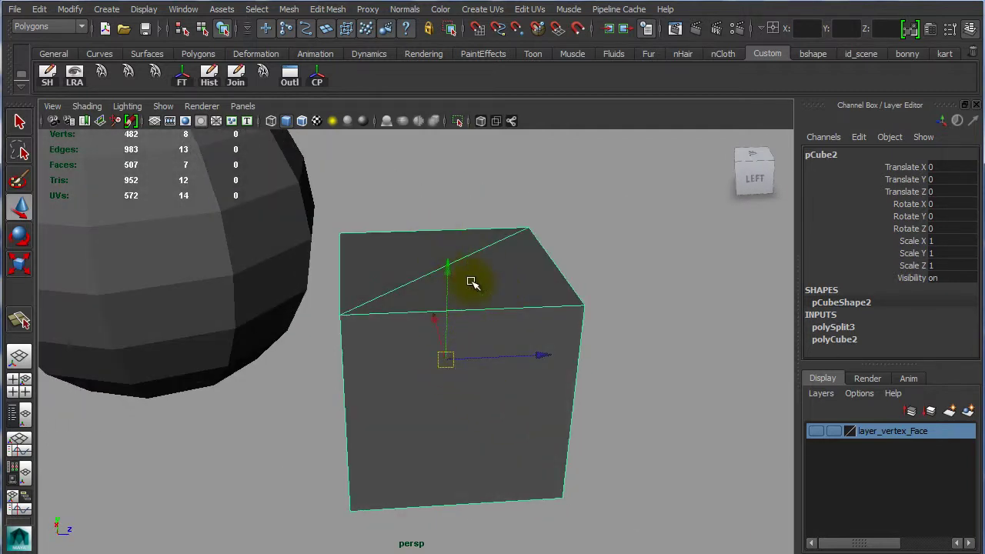
pyautogui.keyDown('alt'); pyautogui.moveTo(557, 303); pyautogui.dragTo(413, 315); pyautogui.keyUp('alt')
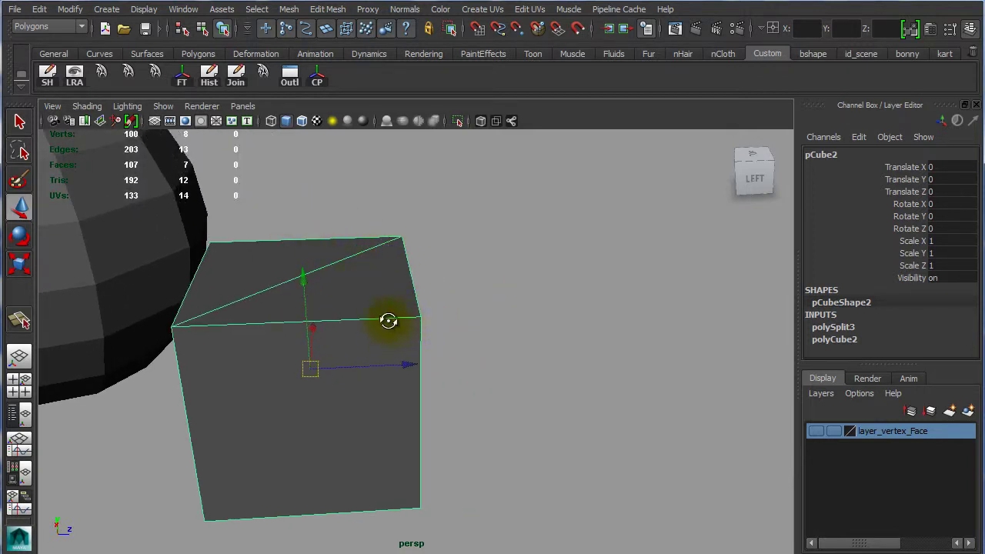
pyautogui.keyDown('alt'); pyautogui.moveTo(388, 321); pyautogui.dragTo(395, 285); pyautogui.keyUp('alt')
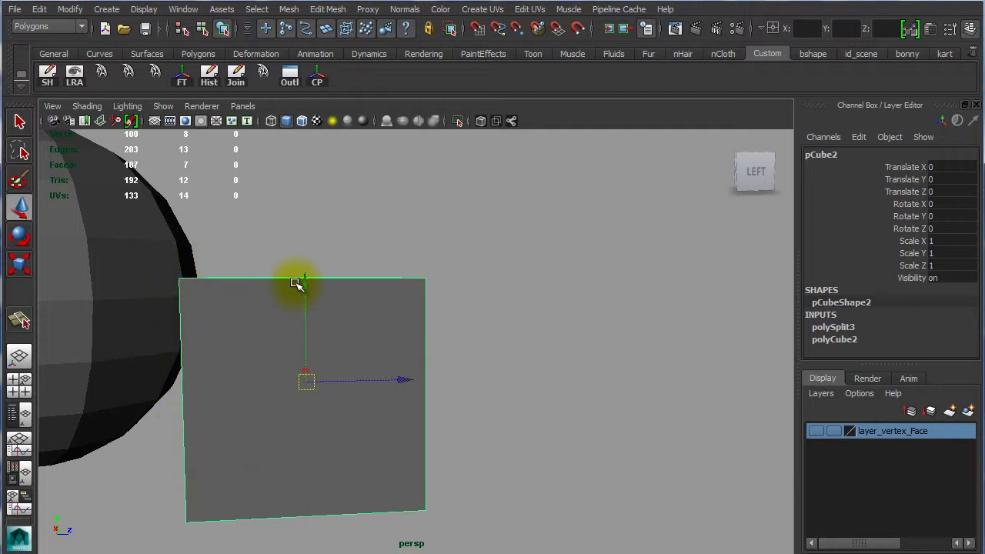
pyautogui.keyDown('alt'); pyautogui.moveTo(480, 264); pyautogui.dragTo(441, 278, button='middle'); pyautogui.keyUp('alt')
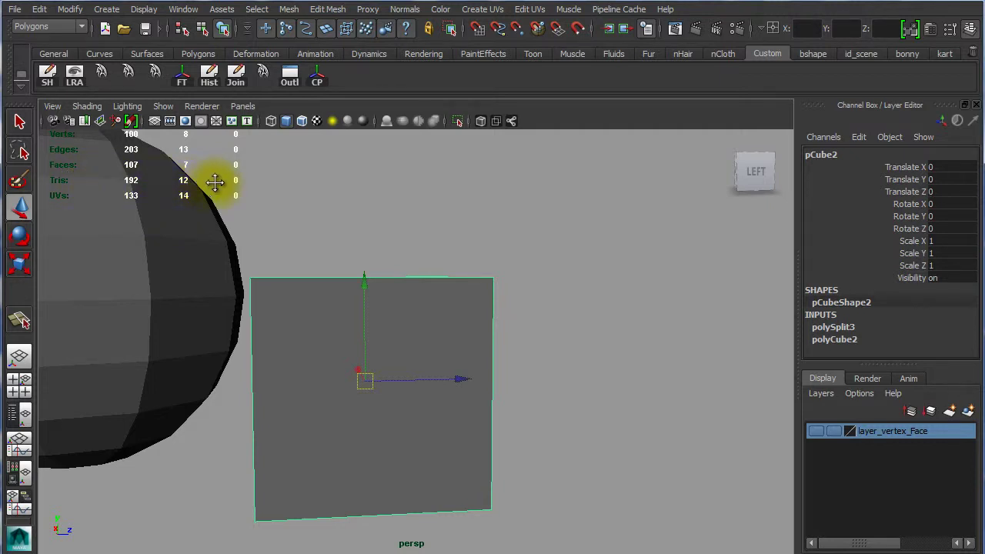
pyautogui.keyDown('alt'); pyautogui.moveTo(208, 184); pyautogui.dragTo(201, 189, button='middle'); pyautogui.keyUp('alt')
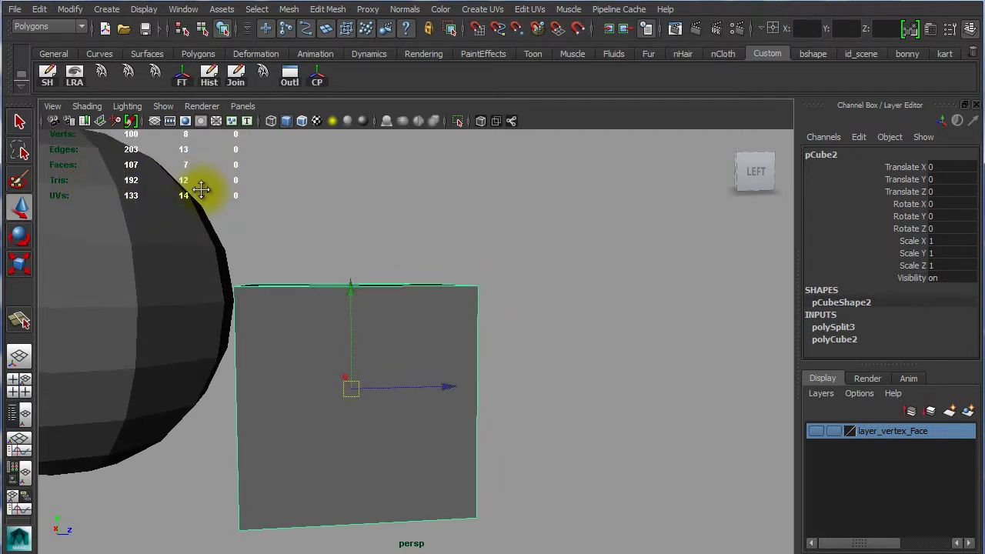
# Leave component editing and select pCube2 as a whole object
pyautogui.rightClick(452, 344)
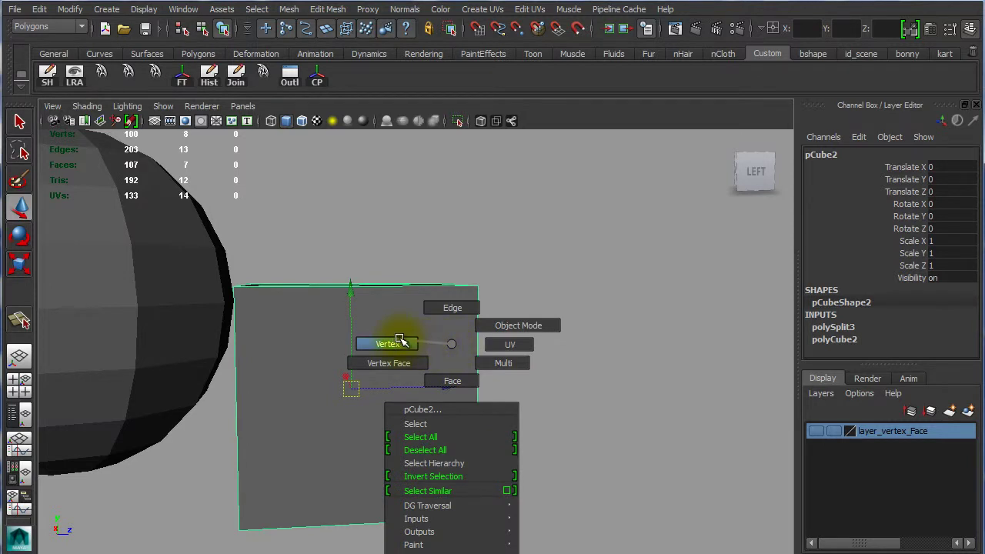
pyautogui.click(479, 354)
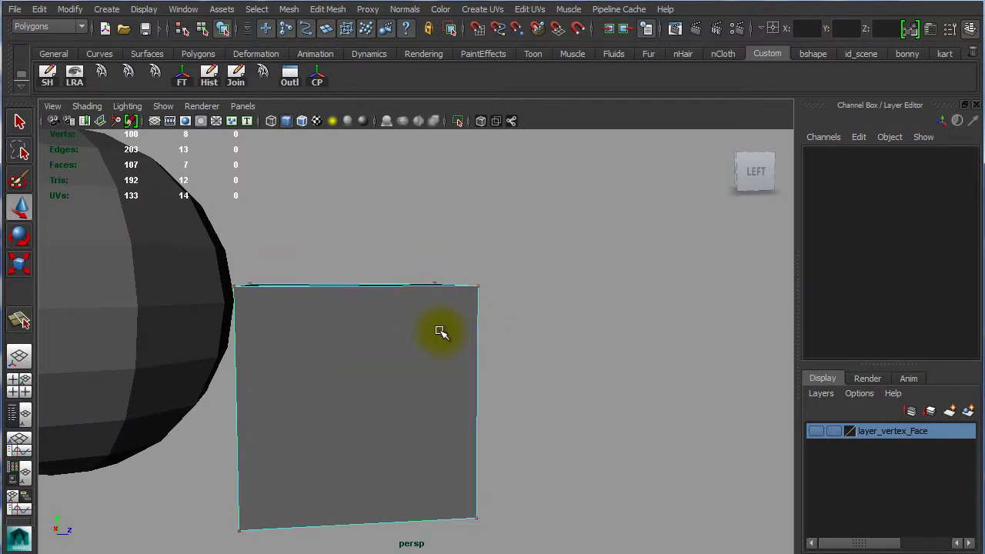
pyautogui.moveTo(445, 266); pyautogui.dragTo(499, 336)
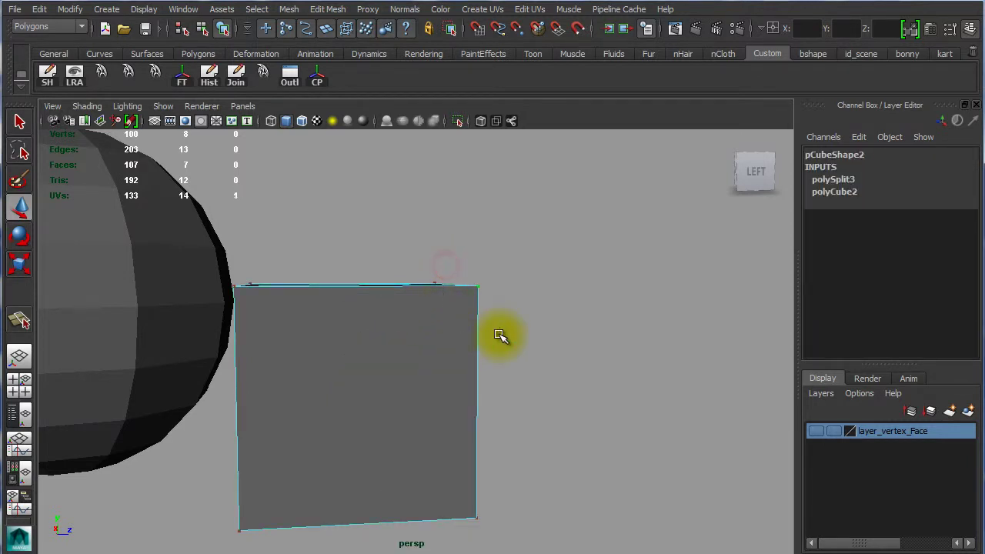
pyautogui.moveTo(378, 322); pyautogui.dragTo(439, 297, button='right')
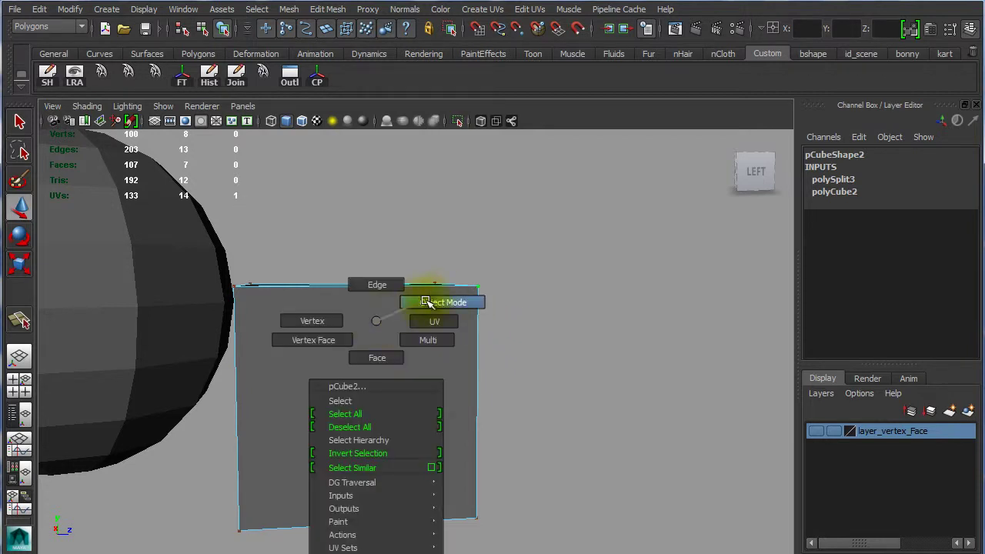
pyautogui.click(358, 330)
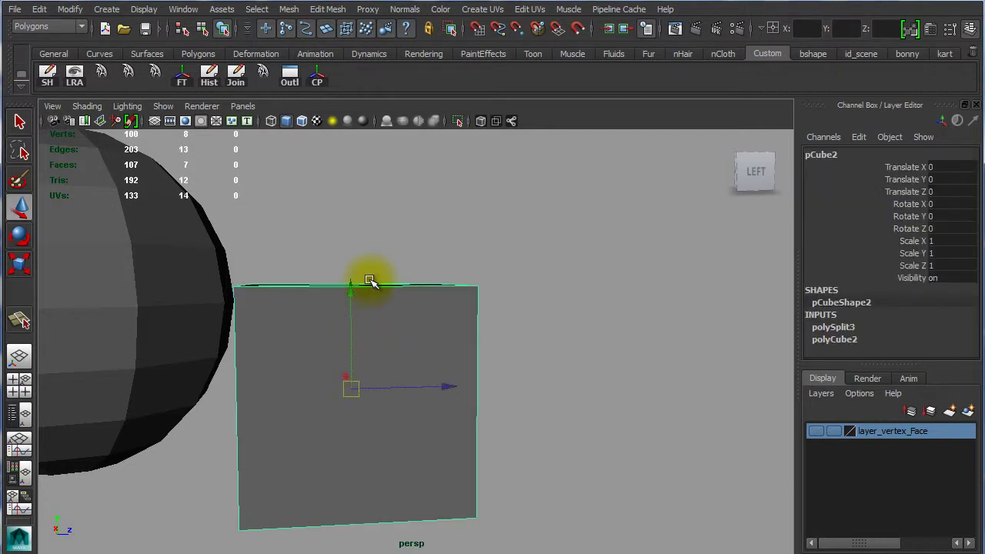
# Open the UV Texture Editor showing pCube2's layout with the diagonal split
pyautogui.keyDown('alt'); pyautogui.moveTo(367, 208); pyautogui.dragTo(348, 269); pyautogui.keyUp('alt')
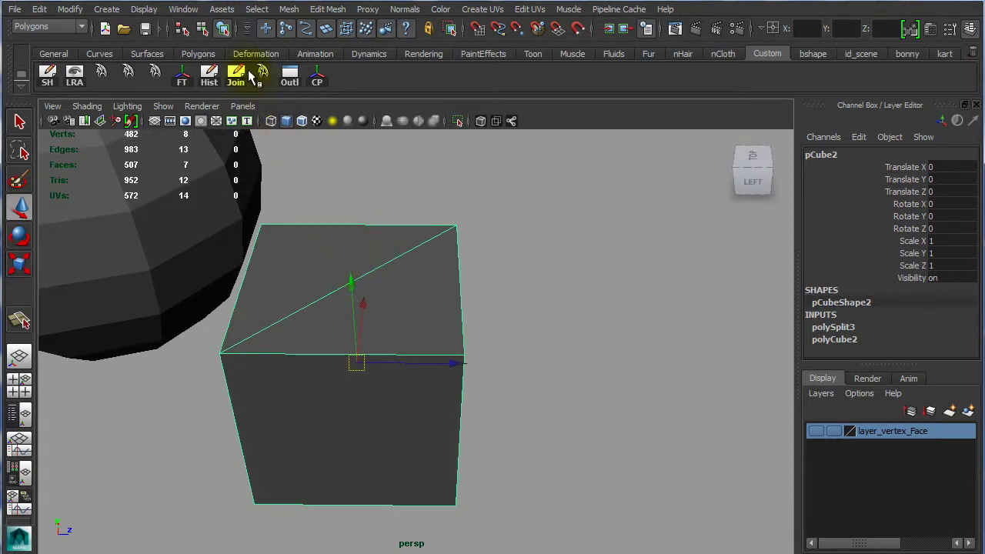
pyautogui.click(187, 9)
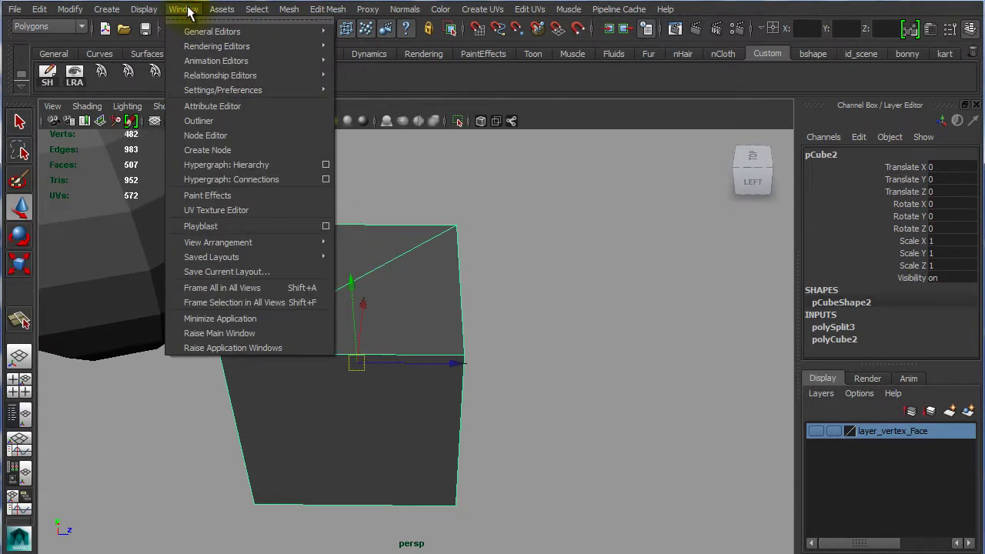
pyautogui.click(224, 214)
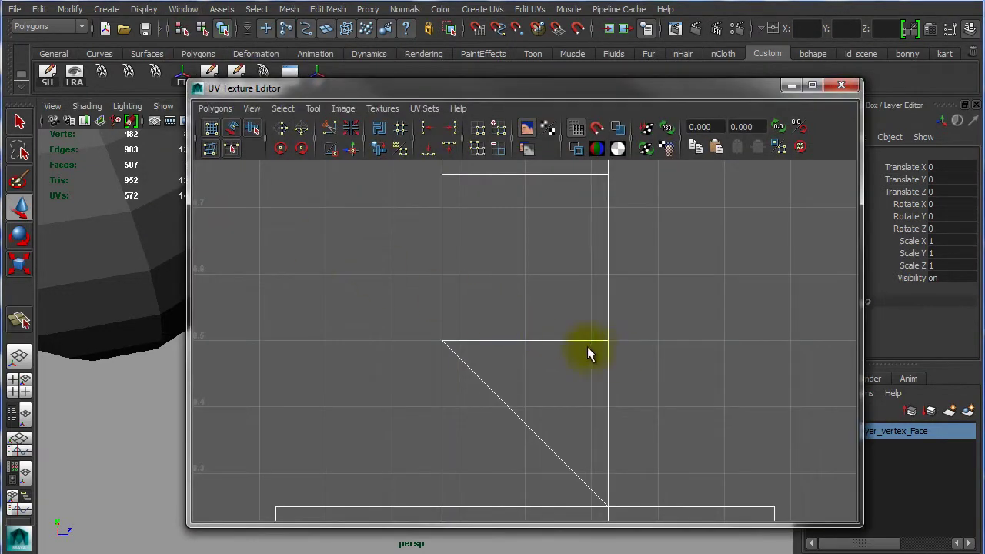
# Switch to UV mode and move one UV point higher in the layout
pyautogui.keyDown('alt'); pyautogui.moveTo(496, 318); pyautogui.dragTo(215, 226, button='right'); pyautogui.keyUp('alt')
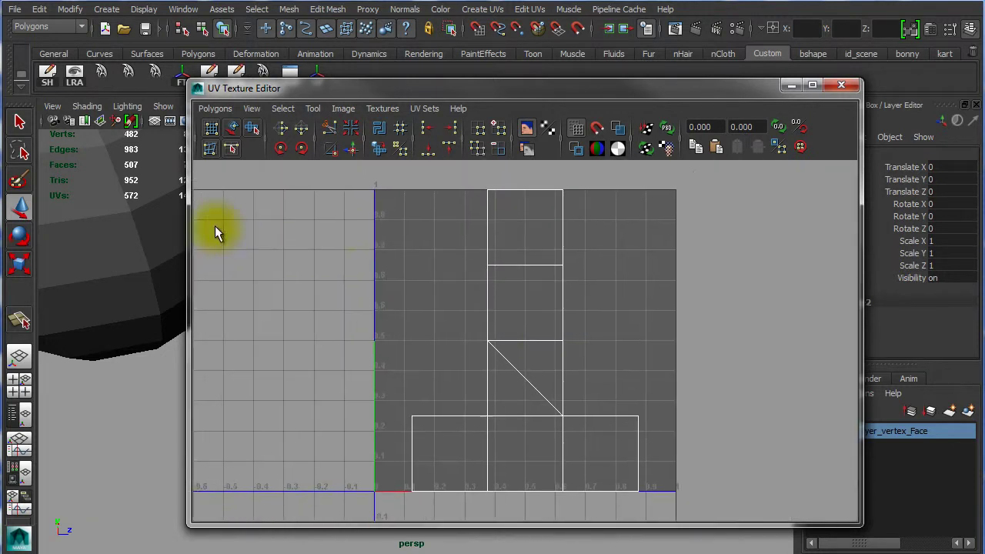
pyautogui.rightClick(518, 341)
pyautogui.click(577, 340)
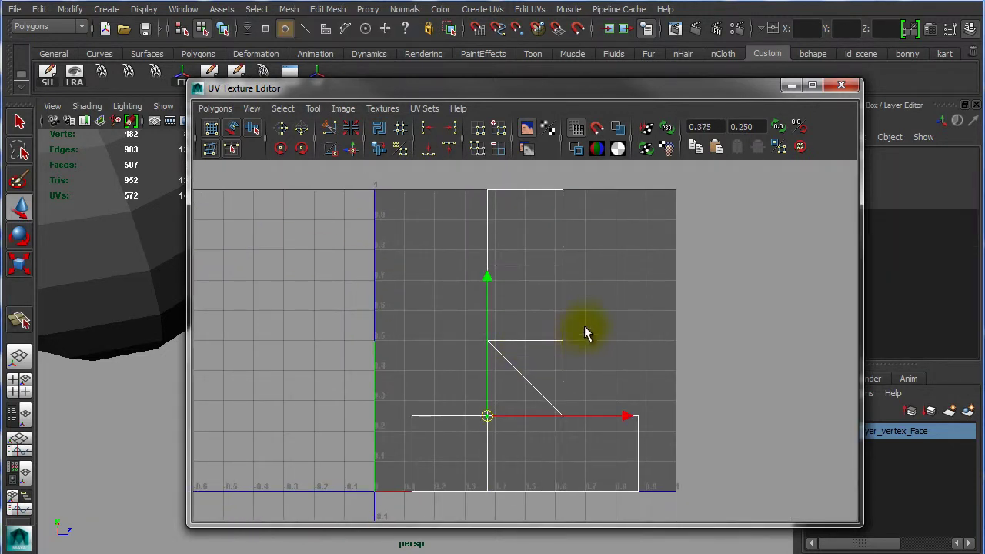
pyautogui.click(626, 328)
pyautogui.moveTo(453, 436); pyautogui.dragTo(563, 385)
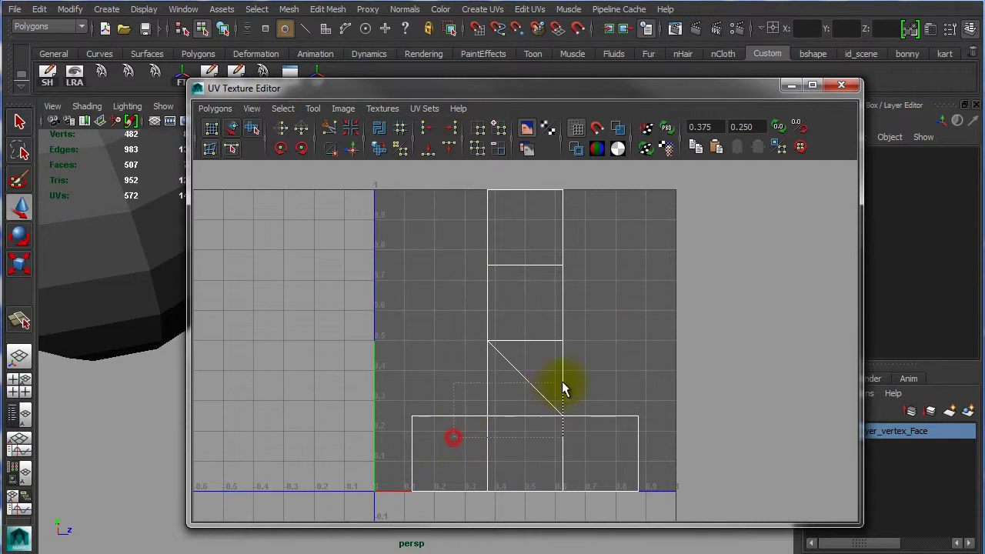
pyautogui.keyDown('alt'); pyautogui.moveTo(442, 376); pyautogui.dragTo(593, 387, button='right'); pyautogui.keyUp('alt')
pyautogui.moveTo(451, 226); pyautogui.dragTo(576, 303)
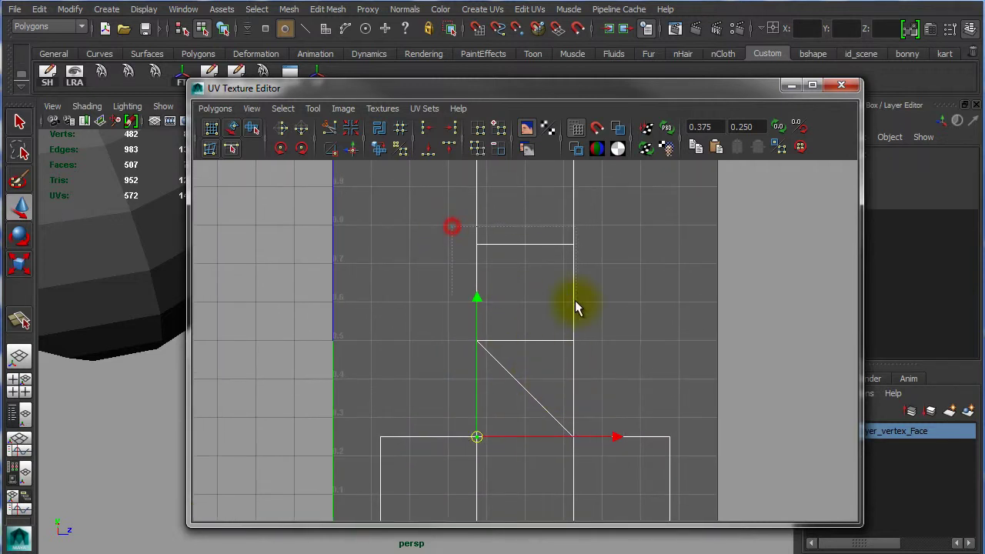
pyautogui.moveTo(524, 244)
pyautogui.mouseDown()
pyautogui.moveTo(557, 292)
pyautogui.moveTo(525, 260)
pyautogui.mouseUp()
# Move the middle UVs to V 0.500 and pull the side and lower UVs outward
pyautogui.moveTo(452, 313); pyautogui.dragTo(575, 383)
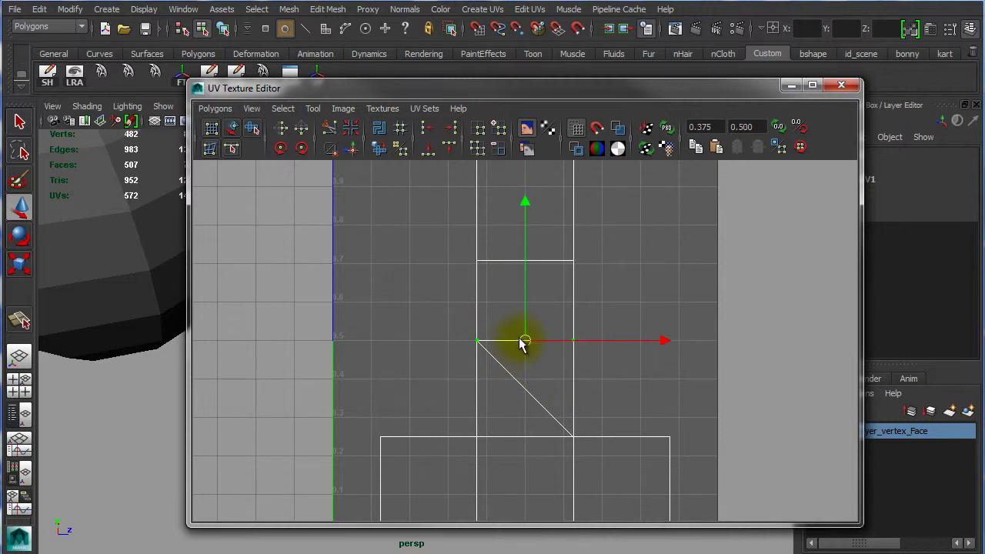
pyautogui.moveTo(524, 338); pyautogui.dragTo(511, 336)
pyautogui.moveTo(616, 402)
pyautogui.mouseDown()
pyautogui.moveTo(543, 451)
pyautogui.moveTo(593, 421)
pyautogui.moveTo(620, 420)
pyautogui.mouseUp()
pyautogui.moveTo(605, 301)
pyautogui.mouseDown()
pyautogui.moveTo(543, 342)
pyautogui.moveTo(638, 336)
pyautogui.mouseUp()
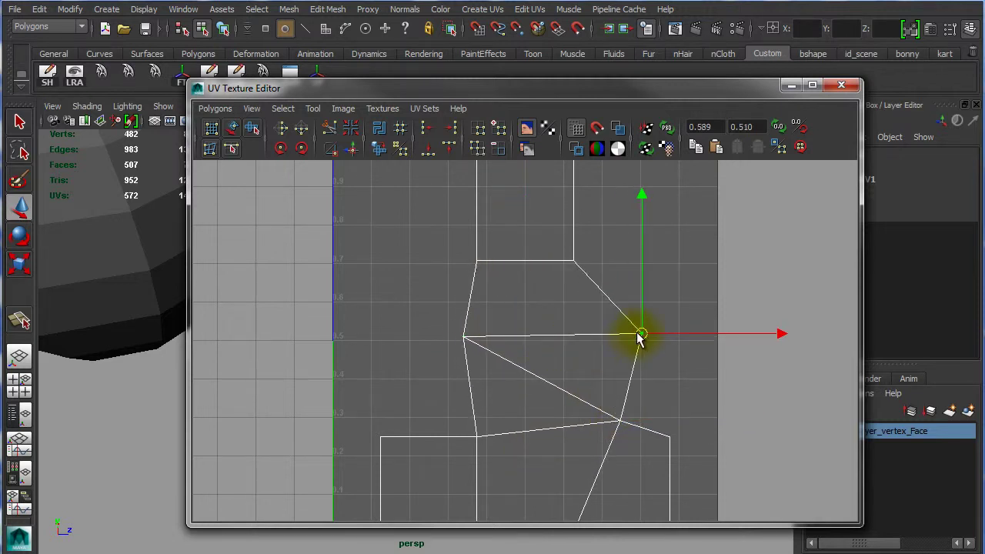
pyautogui.moveTo(510, 304)
pyautogui.mouseDown()
pyautogui.moveTo(470, 348)
pyautogui.moveTo(456, 340)
pyautogui.mouseUp()
pyautogui.moveTo(501, 400); pyautogui.dragTo(439, 469)
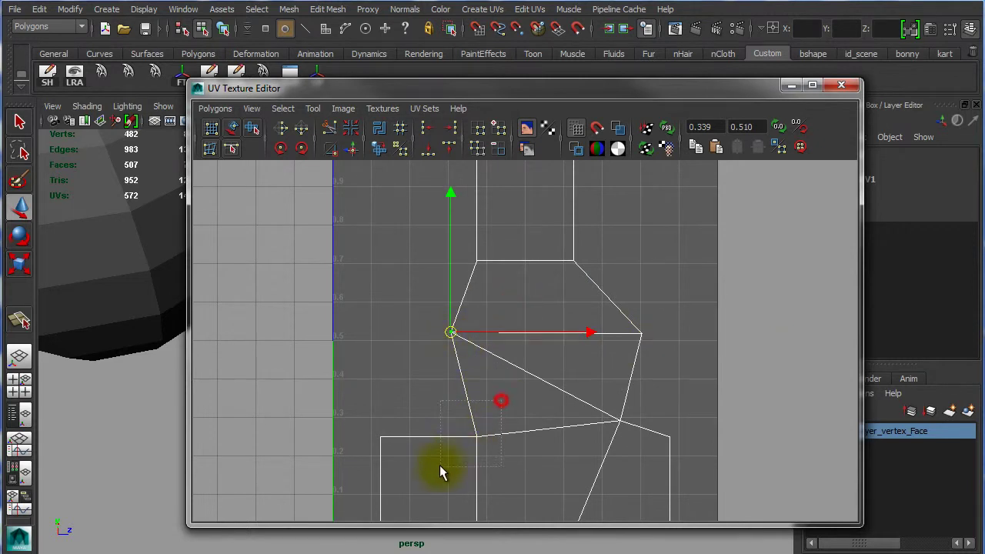
pyautogui.moveTo(473, 438); pyautogui.dragTo(425, 435)
pyautogui.keyDown('alt'); pyautogui.moveTo(521, 329); pyautogui.dragTo(413, 184, button='right'); pyautogui.keyUp('alt')
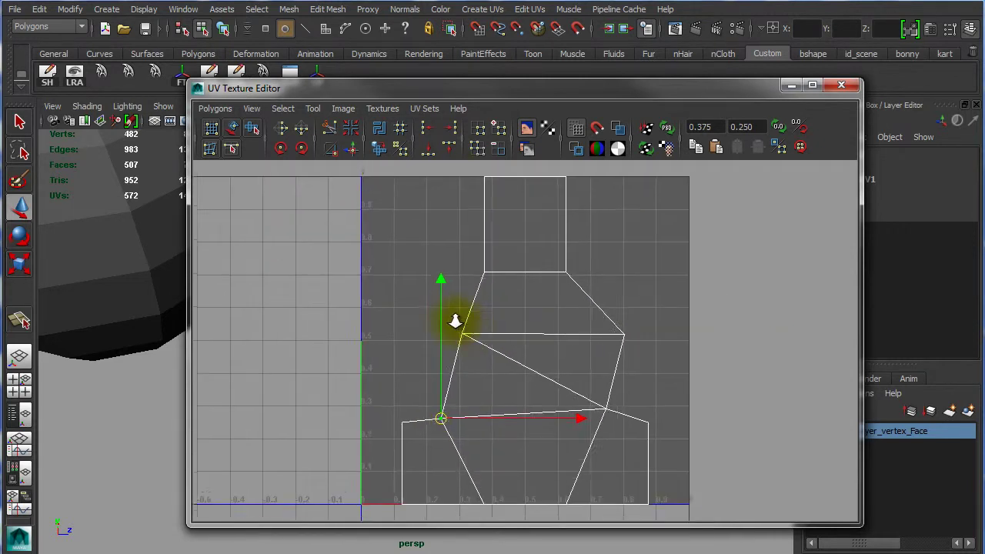
pyautogui.moveTo(419, 90); pyautogui.dragTo(787, 98)
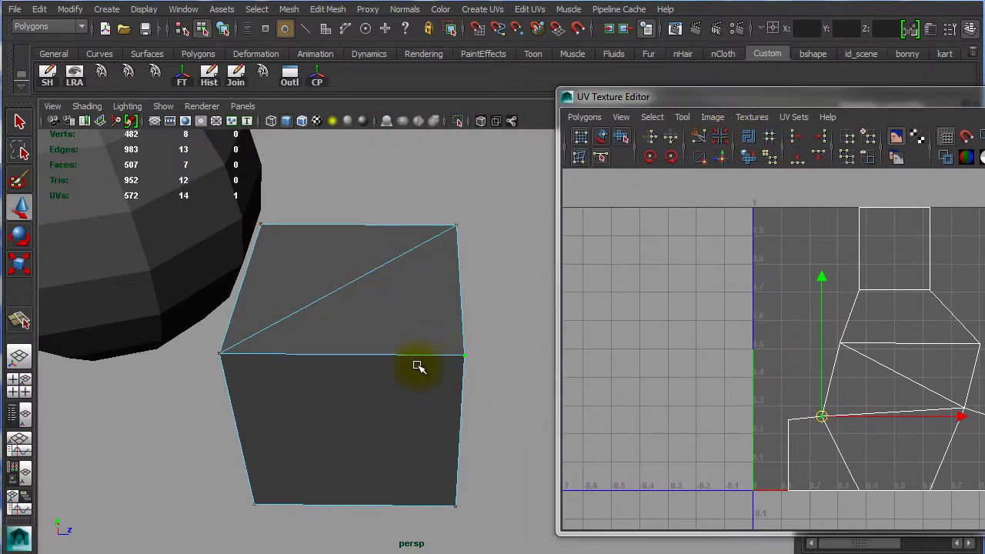
# Close the UV Texture Editor, keeping the UV edits recorded as polyTweakUV1 on pCube2
pyautogui.moveTo(418, 364)
pyautogui.keyDown('alt'); pyautogui.mouseDown()
pyautogui.moveTo(433, 344)
pyautogui.moveTo(506, 336)
pyautogui.moveTo(294, 258)
pyautogui.mouseUp(); pyautogui.keyUp('alt')
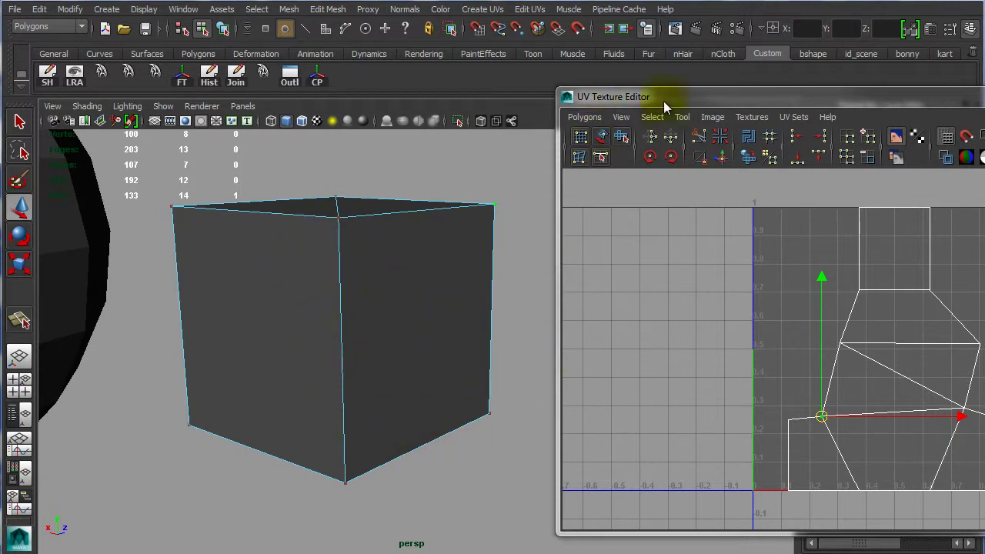
pyautogui.moveTo(753, 99); pyautogui.dragTo(415, 71)
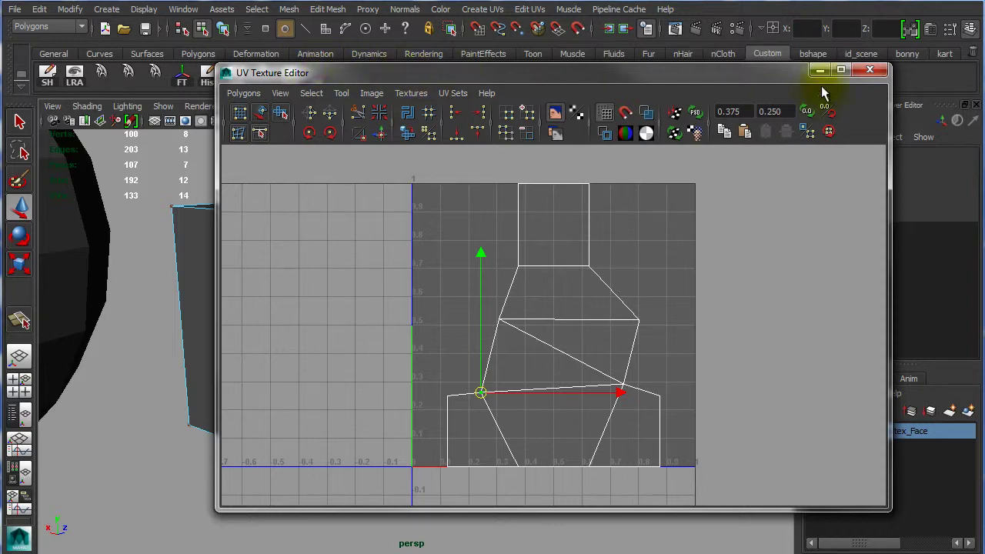
pyautogui.click(868, 71)
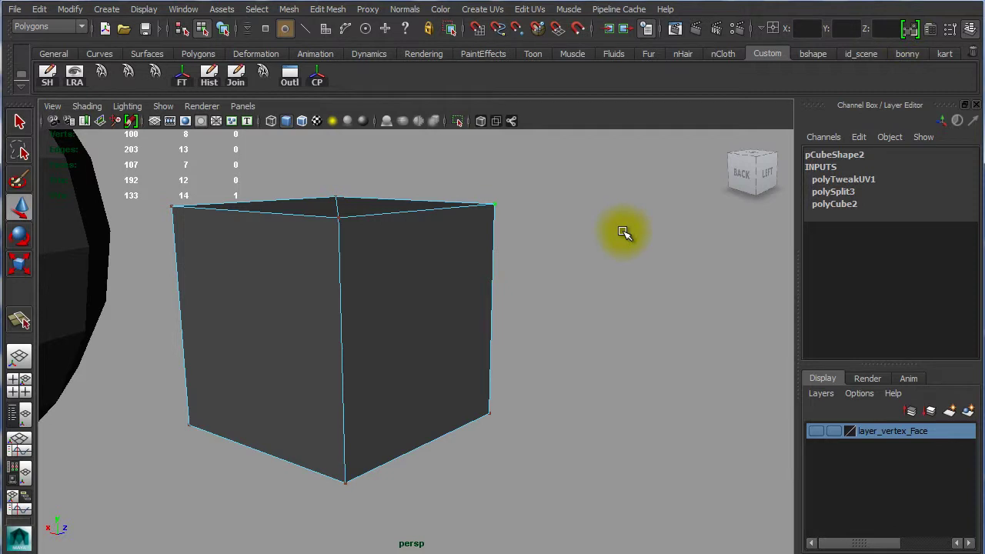
# Drag the cube's top-right corner vertex down in vertex mode, then switch selection to UVs
pyautogui.moveTo(444, 229)
pyautogui.keyDown('alt'); pyautogui.mouseDown()
pyautogui.moveTo(346, 241)
pyautogui.moveTo(293, 233)
pyautogui.mouseUp(); pyautogui.keyUp('alt')
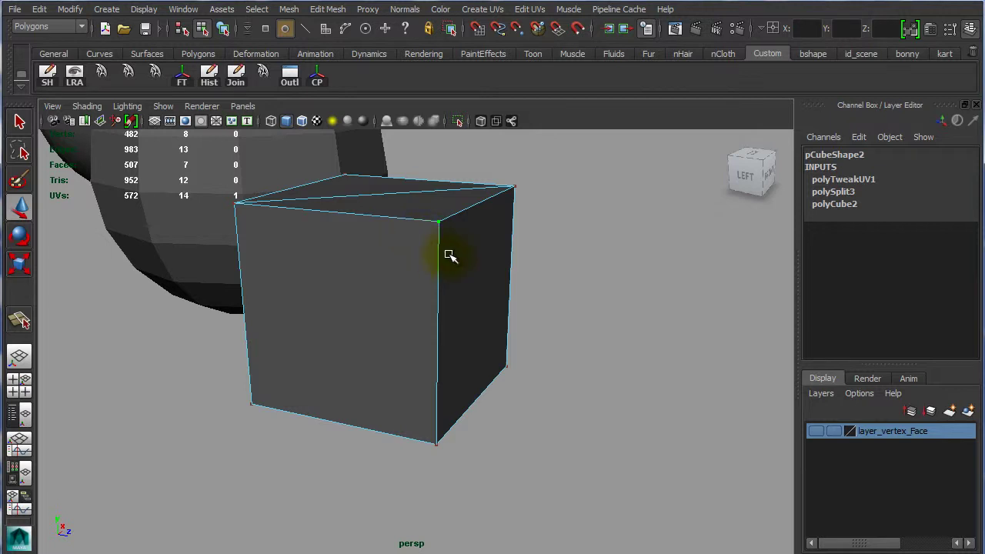
pyautogui.keyDown('alt'); pyautogui.moveTo(448, 255); pyautogui.dragTo(400, 249, button='right'); pyautogui.keyUp('alt')
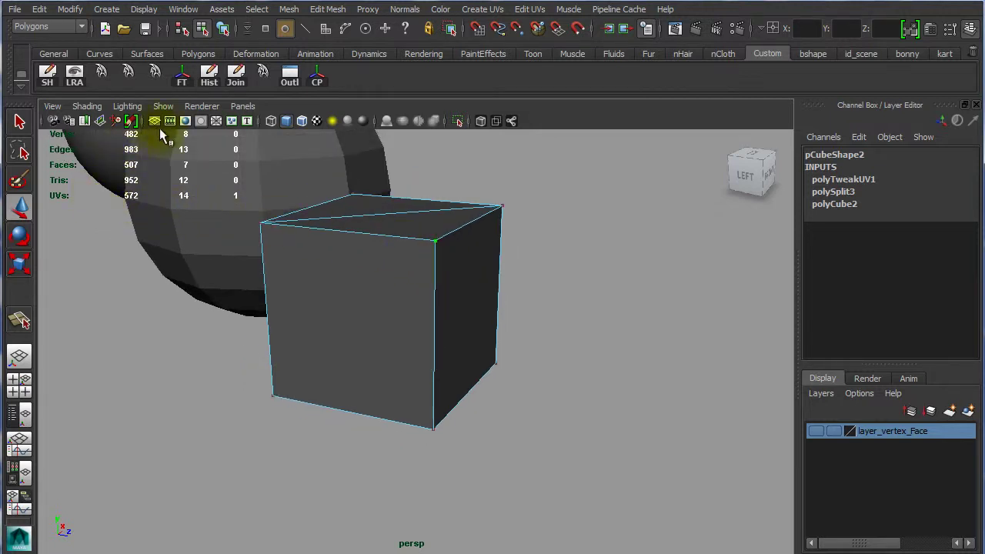
pyautogui.moveTo(406, 275)
pyautogui.keyDown('alt'); pyautogui.mouseDown()
pyautogui.moveTo(440, 275)
pyautogui.moveTo(484, 303)
pyautogui.mouseUp(); pyautogui.keyUp('alt')
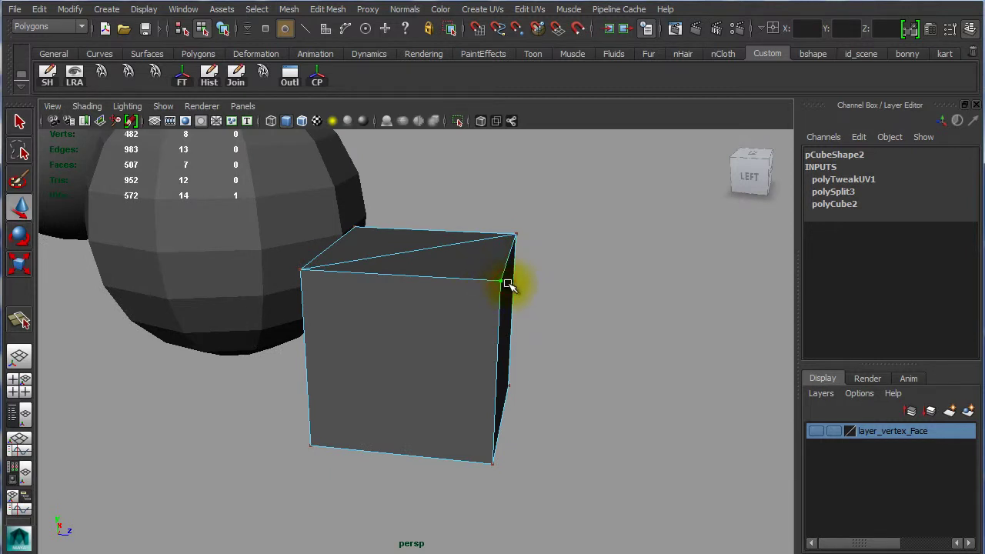
pyautogui.rightClick(480, 289)
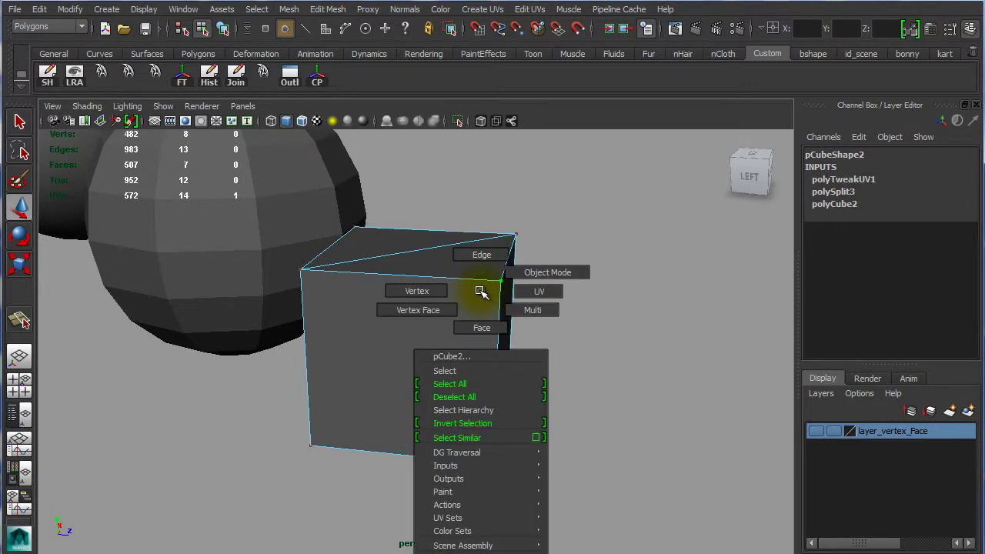
pyautogui.click(428, 291)
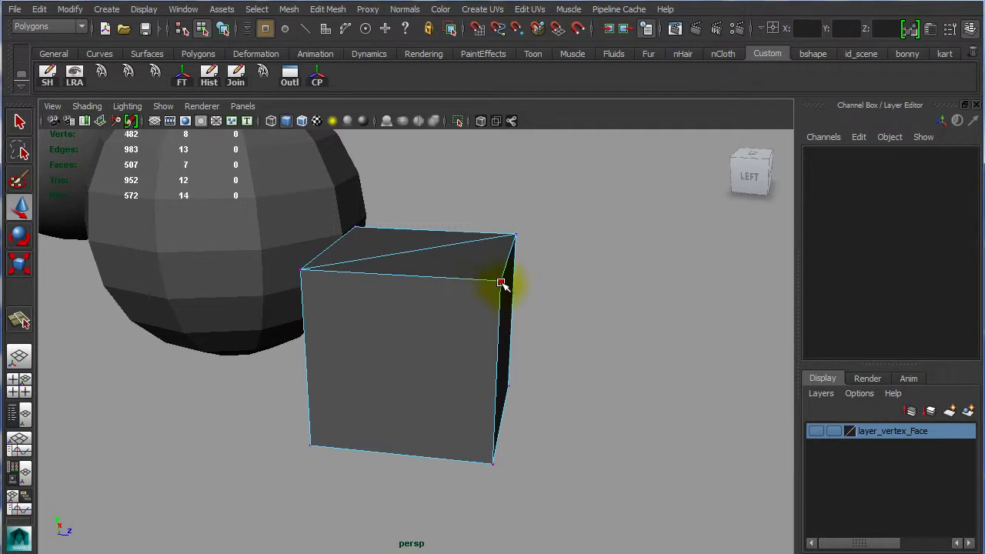
pyautogui.click(501, 279)
pyautogui.moveTo(501, 279)
pyautogui.mouseDown()
pyautogui.moveTo(501, 240)
pyautogui.moveTo(498, 315)
pyautogui.mouseUp()
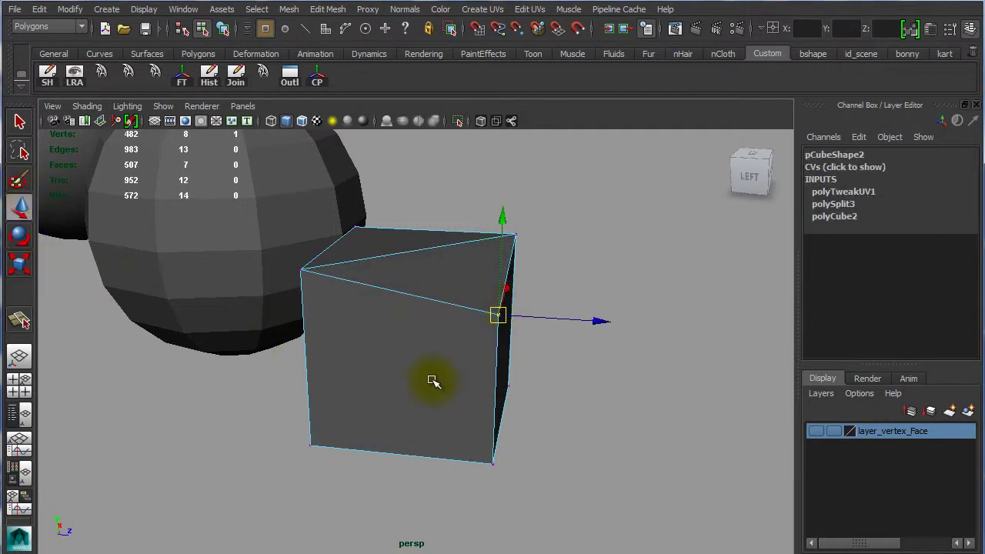
pyautogui.rightClick(408, 273)
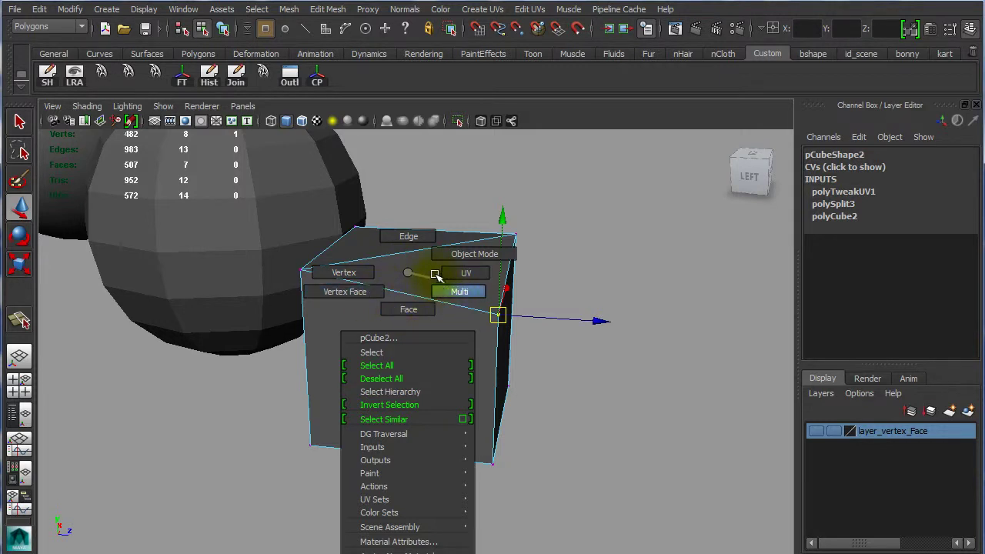
pyautogui.moveTo(454, 274); pyautogui.dragTo(462, 274, button='right')
# Switch to multi-component selection and lift the top face's front triangle upward
pyautogui.click(513, 235)
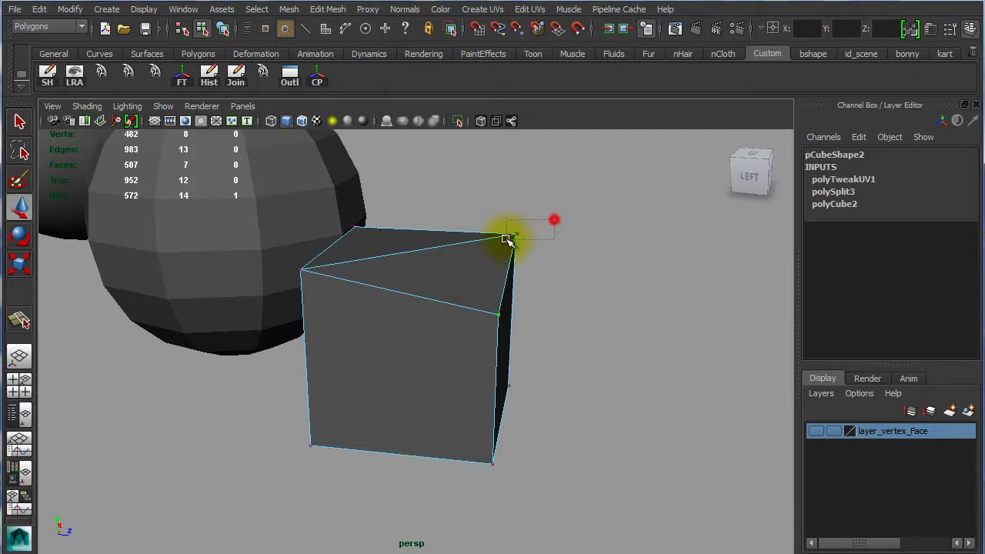
pyautogui.rightClick(437, 267)
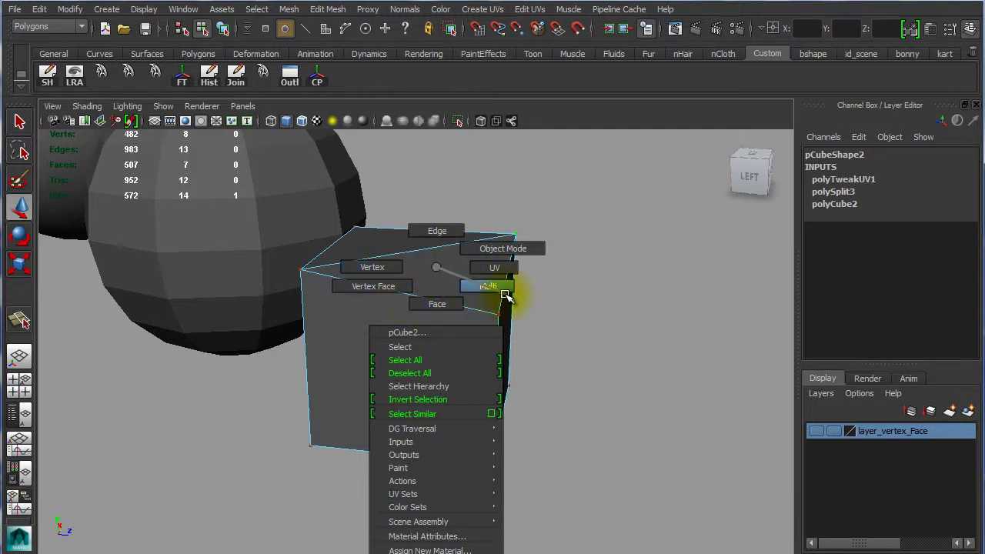
pyautogui.moveTo(505, 295); pyautogui.dragTo(505, 295, button='right')
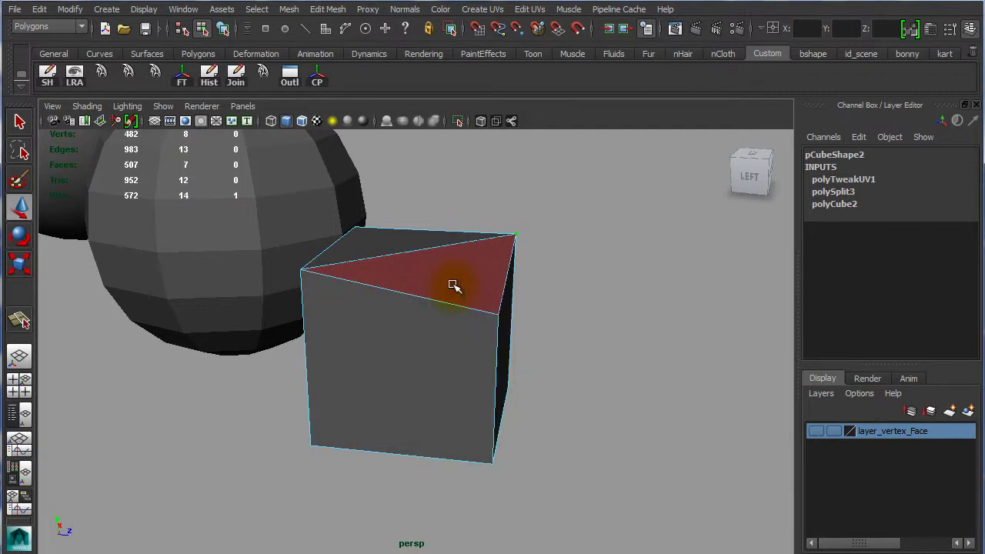
pyautogui.click(453, 281)
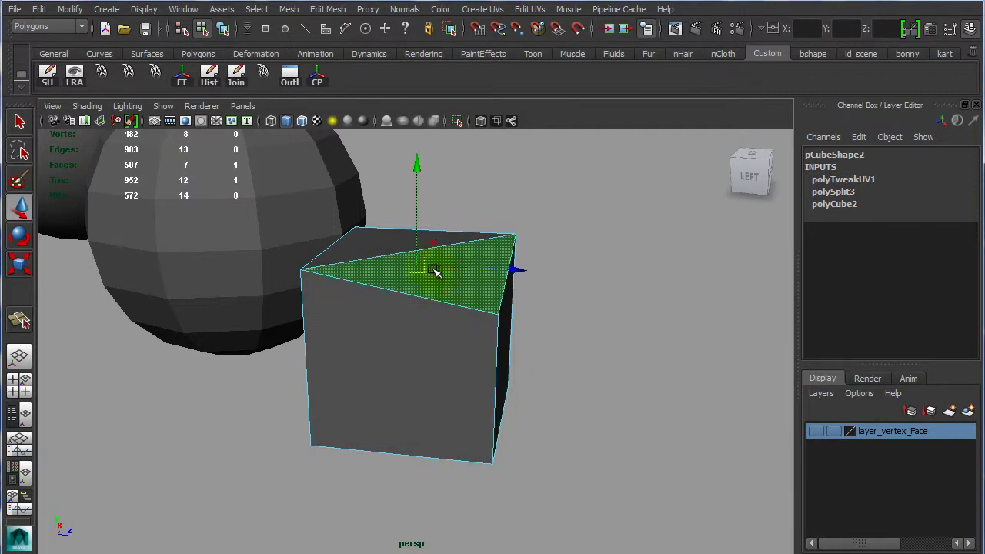
pyautogui.moveTo(433, 270); pyautogui.dragTo(424, 250)
# Move the diagonal top edge down and to the left
pyautogui.click(646, 307)
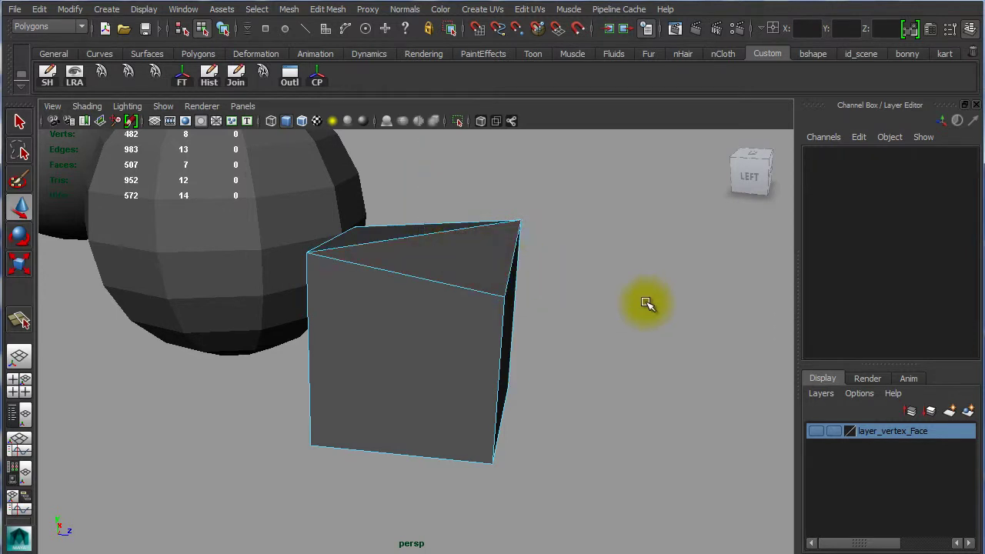
pyautogui.click(449, 286)
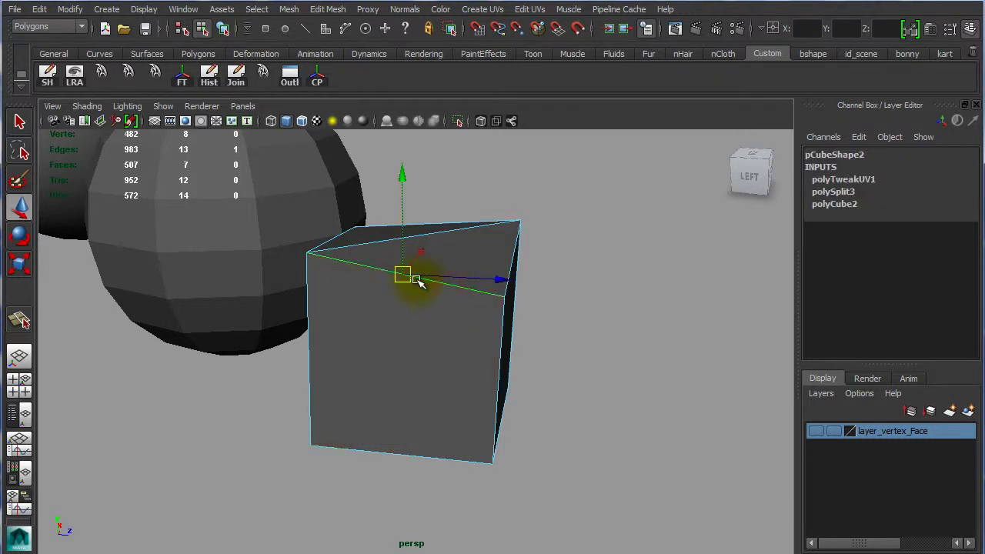
pyautogui.moveTo(403, 276); pyautogui.dragTo(388, 291)
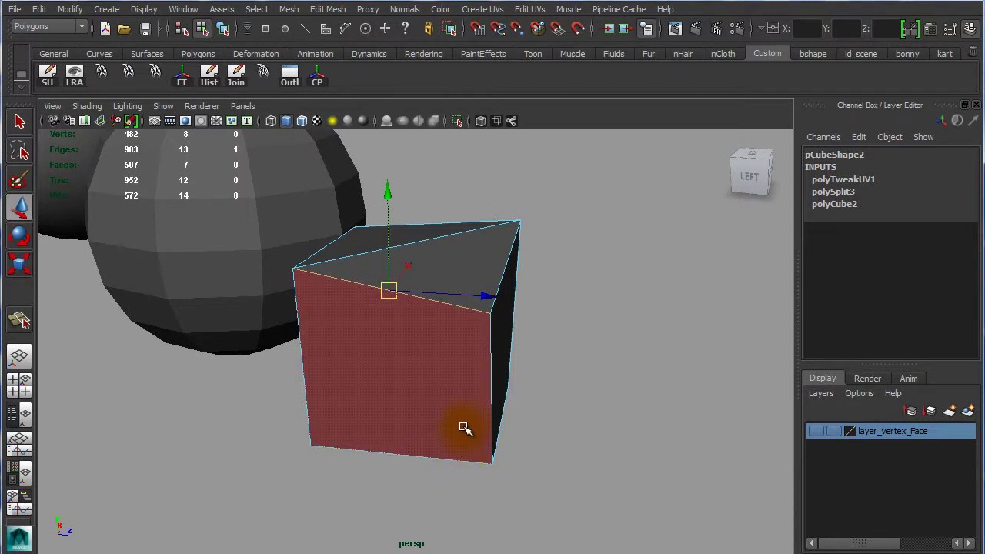
pyautogui.keyDown('alt'); pyautogui.moveTo(418, 396); pyautogui.dragTo(495, 369); pyautogui.keyUp('alt')
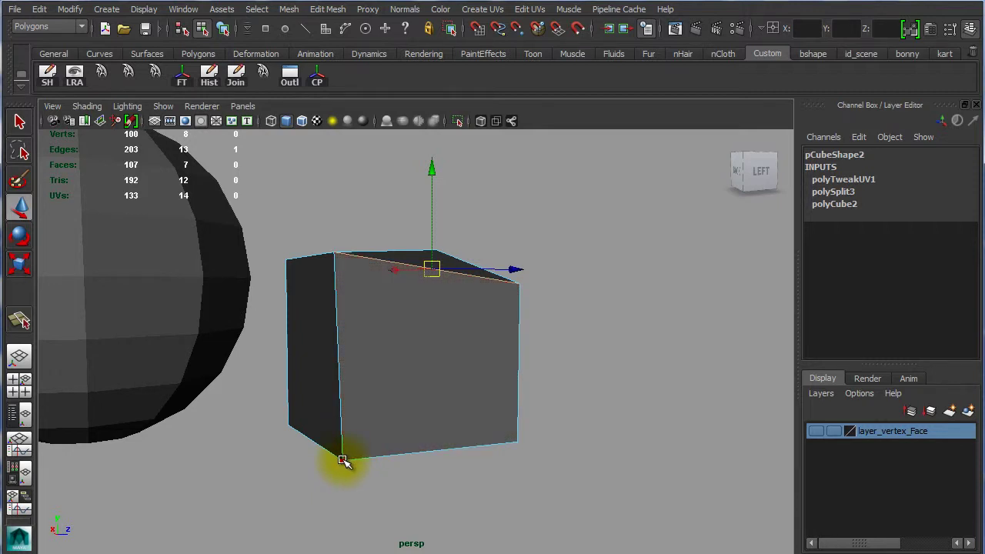
# Select pCube2's bottom face plus an adjoining side face, then return to a side view
pyautogui.click(343, 460)
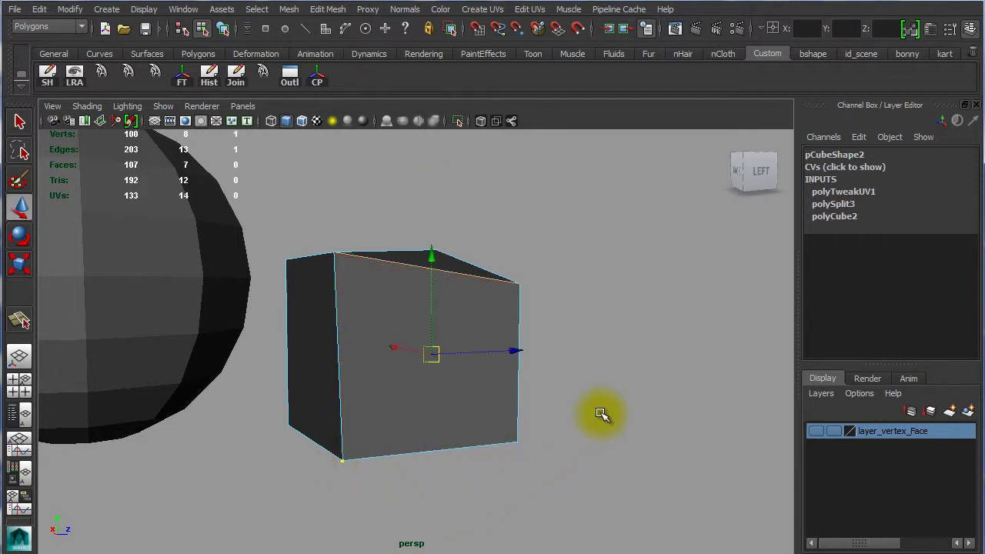
pyautogui.moveTo(601, 416)
pyautogui.keyDown('alt'); pyautogui.mouseDown()
pyautogui.moveTo(585, 450)
pyautogui.moveTo(573, 440)
pyautogui.moveTo(484, 477)
pyautogui.mouseUp(); pyautogui.keyUp('alt')
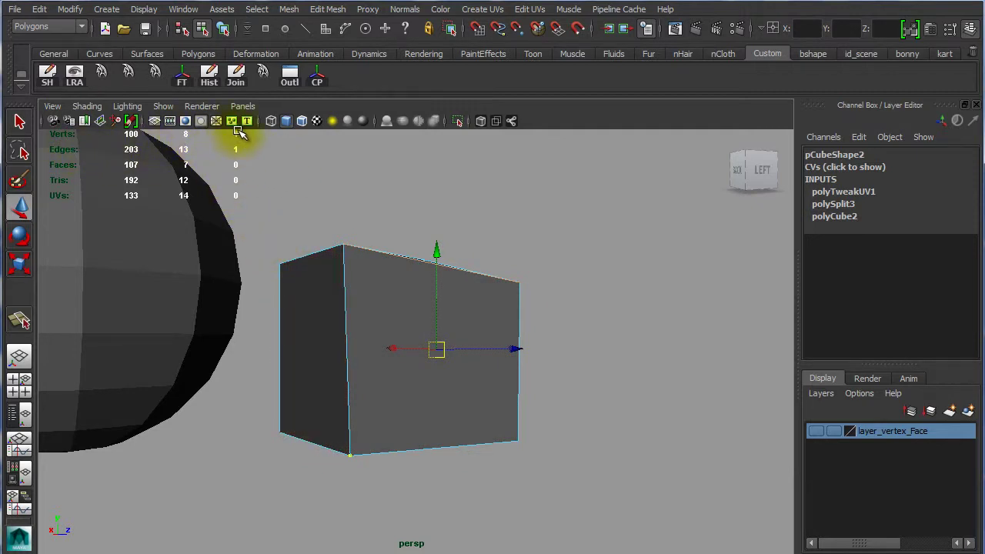
pyautogui.moveTo(531, 342)
pyautogui.keyDown('alt'); pyautogui.mouseDown()
pyautogui.moveTo(376, 337)
pyautogui.moveTo(378, 282)
pyautogui.moveTo(435, 372)
pyautogui.mouseUp(); pyautogui.keyUp('alt')
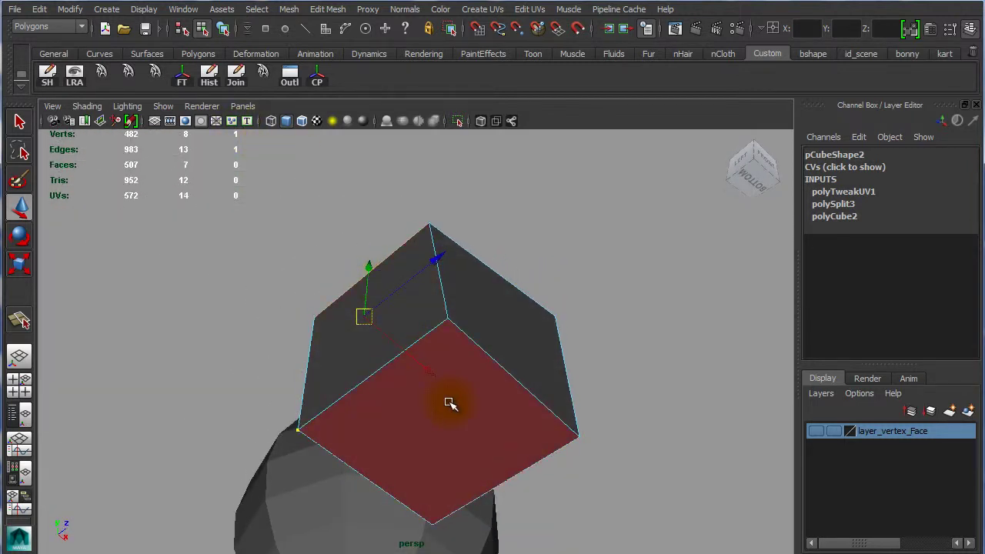
pyautogui.click(450, 403)
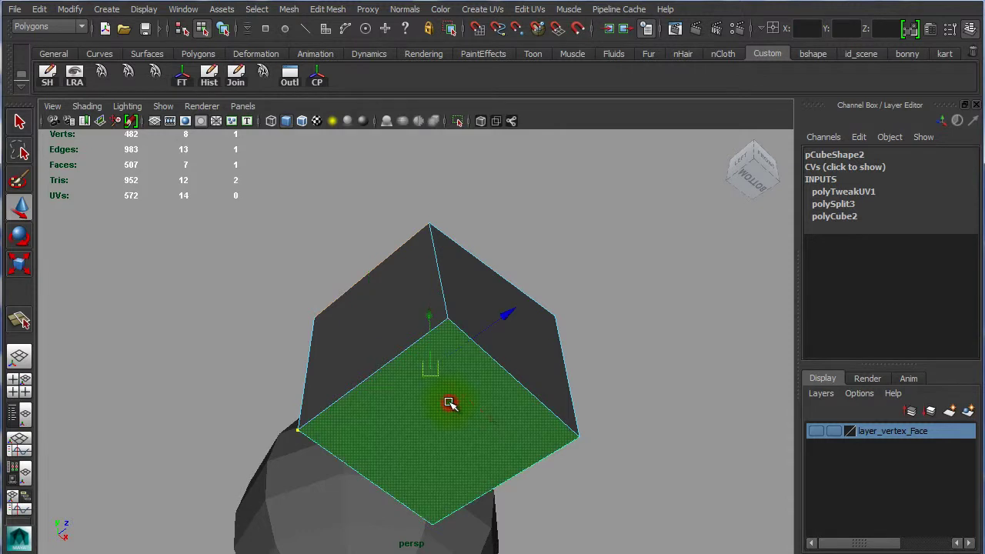
pyautogui.keyDown('shift'); pyautogui.click(490, 300); pyautogui.keyUp('shift')
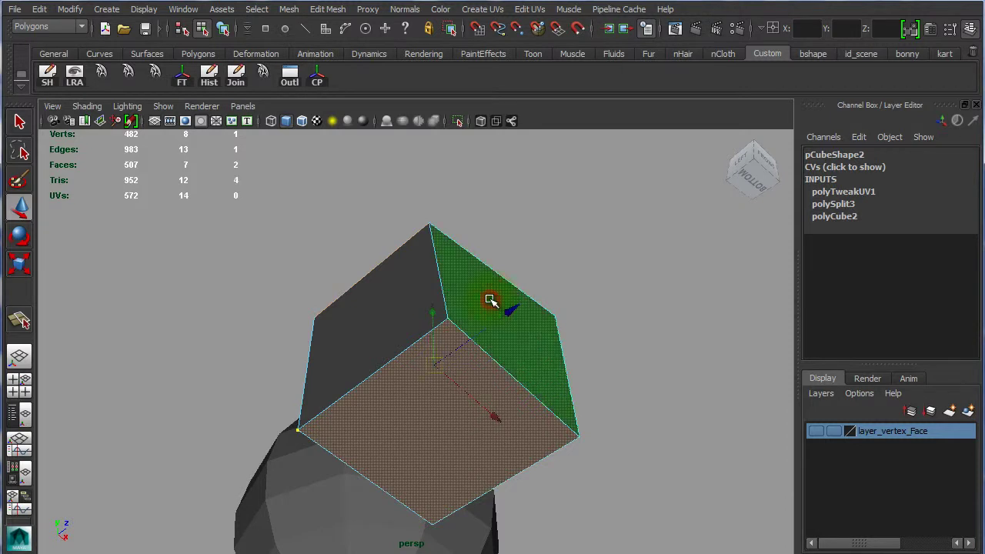
pyautogui.keyDown('alt'); pyautogui.moveTo(502, 304); pyautogui.dragTo(622, 477); pyautogui.keyUp('alt')
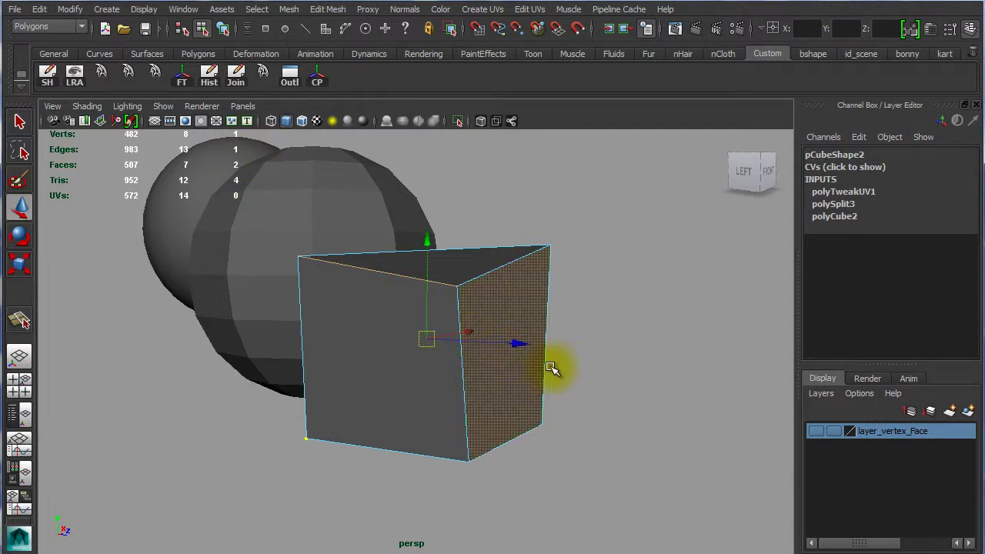
pyautogui.keyDown('alt'); pyautogui.moveTo(567, 363); pyautogui.dragTo(437, 317, button='right'); pyautogui.keyUp('alt')
pyautogui.scroll(2, 437, 317)
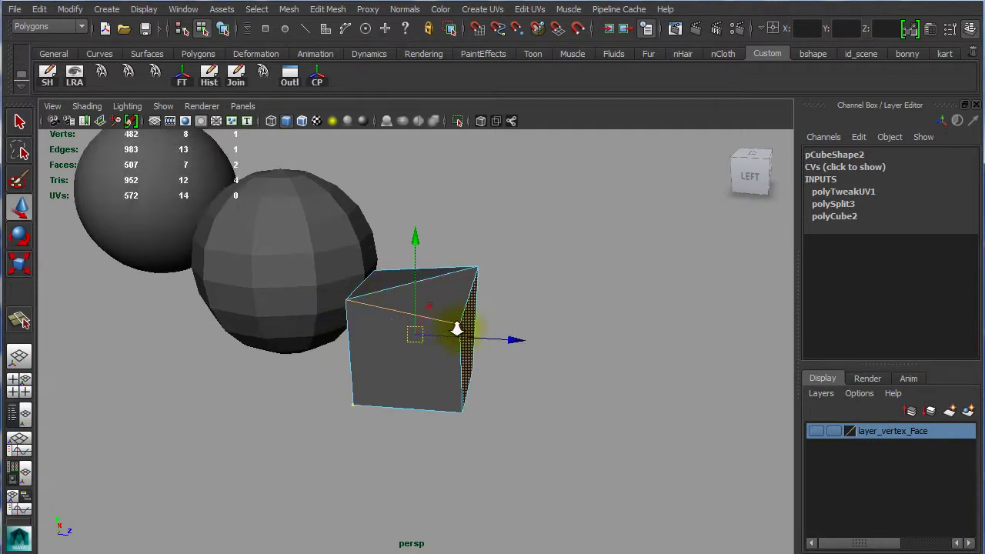
pyautogui.scroll(2, 455, 326)
# Return the cube to object mode and shift it slightly right
pyautogui.rightClick(424, 301)
pyautogui.moveTo(441, 293); pyautogui.dragTo(480, 265, button='right')
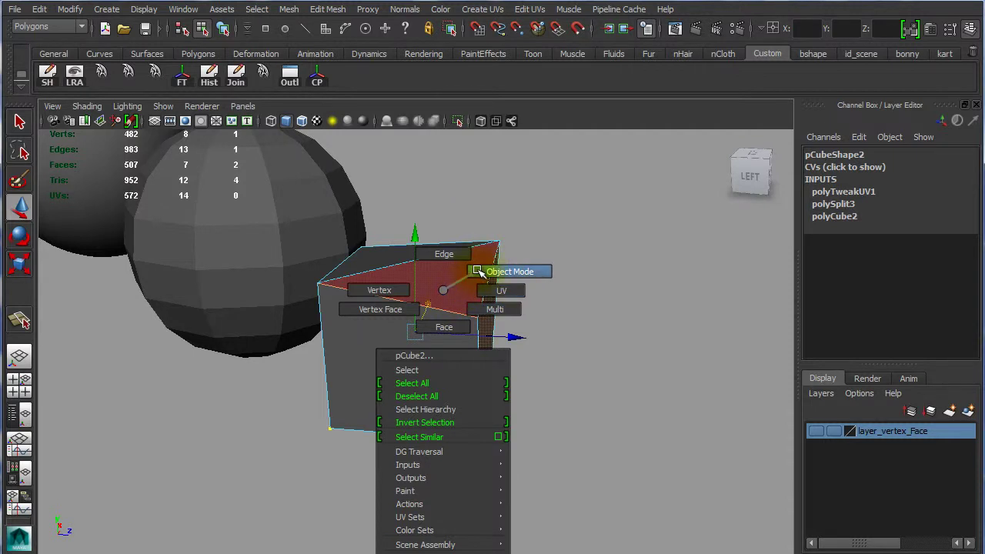
pyautogui.click(433, 330)
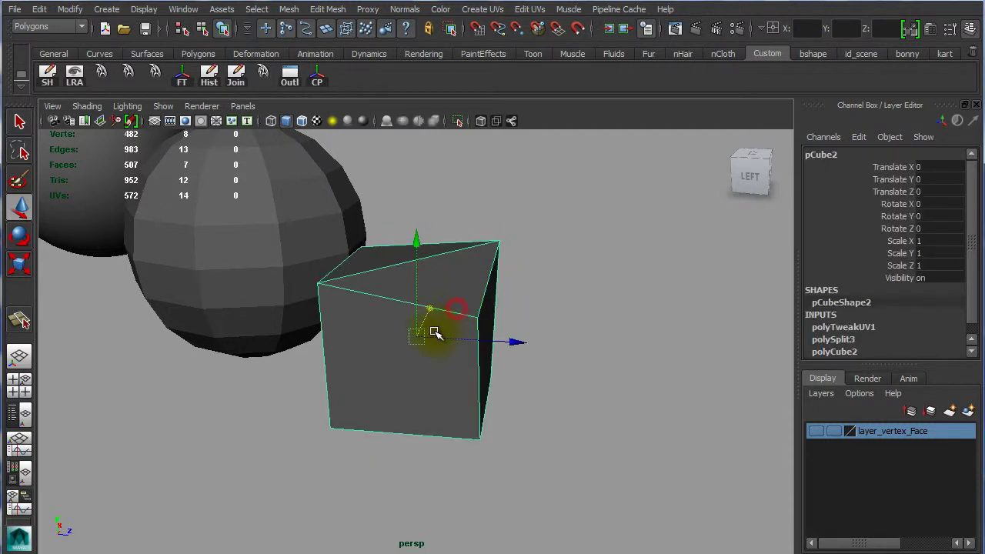
pyautogui.moveTo(410, 336)
pyautogui.mouseDown()
pyautogui.moveTo(430, 342)
pyautogui.moveTo(411, 298)
pyautogui.moveTo(474, 323)
pyautogui.mouseUp()
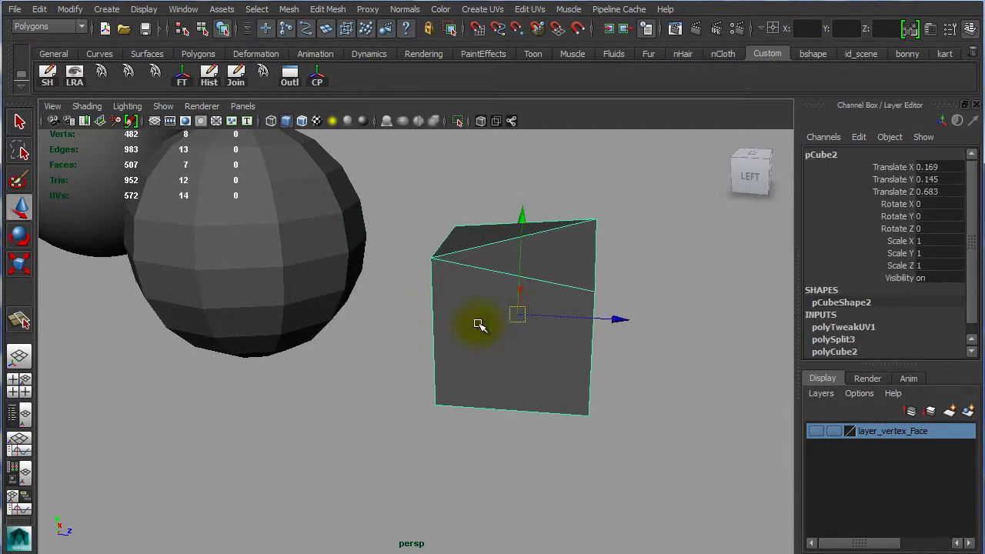
# Move the sphere down and right, then place the cube beside it
pyautogui.click(257, 242)
pyautogui.moveTo(255, 241); pyautogui.dragTo(293, 226)
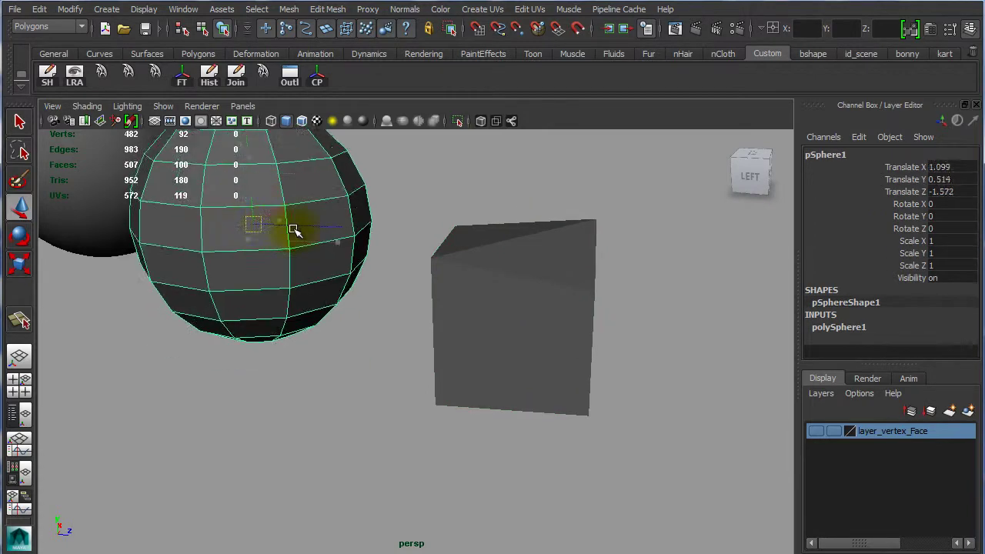
pyautogui.click(528, 308)
pyautogui.moveTo(473, 311); pyautogui.dragTo(457, 308)
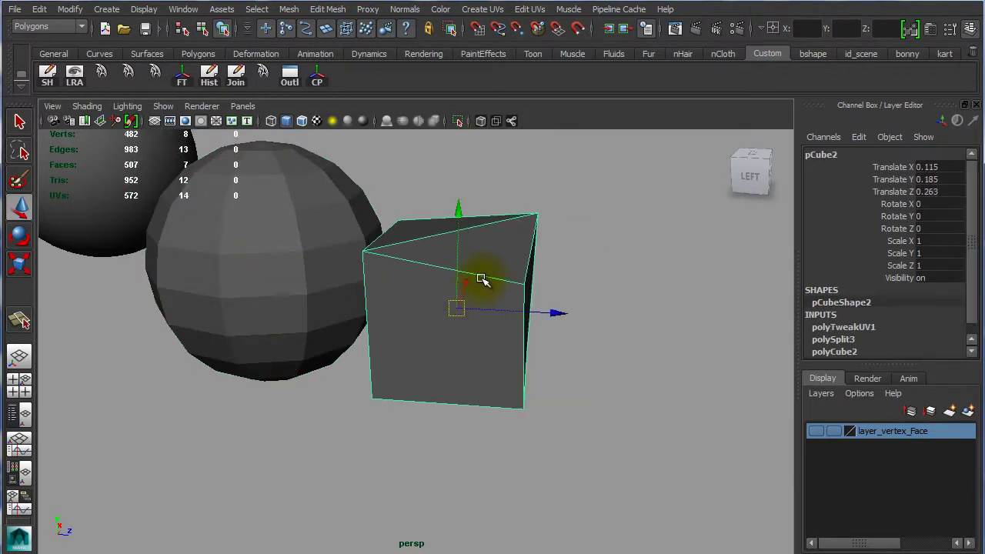
pyautogui.moveTo(481, 278)
pyautogui.mouseDown(button='right')
pyautogui.moveTo(407, 230)
pyautogui.moveTo(475, 315)
pyautogui.moveTo(437, 300)
pyautogui.mouseUp(button='right')
# Switch the cube back to object mode and delete it
pyautogui.keyDown('alt'); pyautogui.moveTo(458, 308); pyautogui.dragTo(386, 351); pyautogui.keyUp('alt')
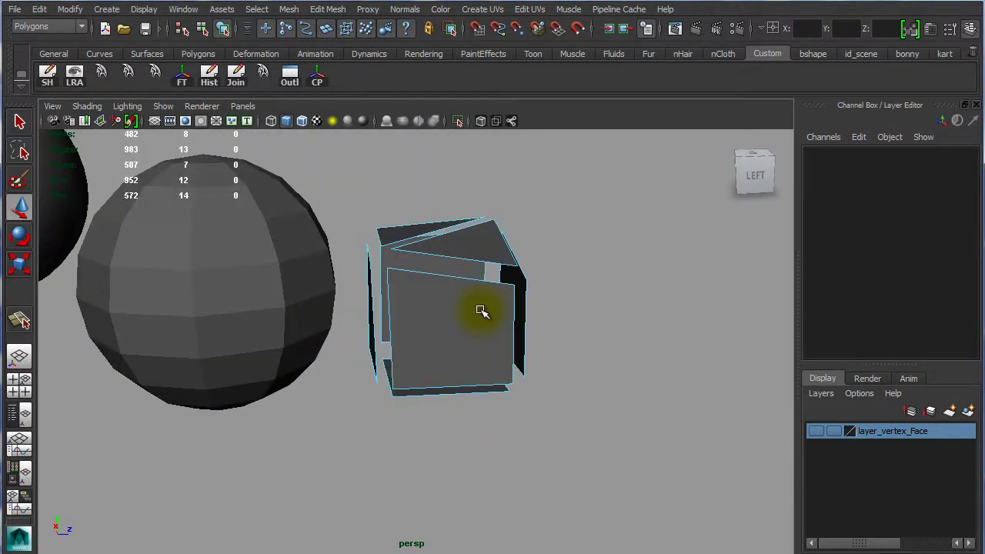
pyautogui.moveTo(471, 311); pyautogui.dragTo(508, 292, button='right')
pyautogui.click(448, 290)
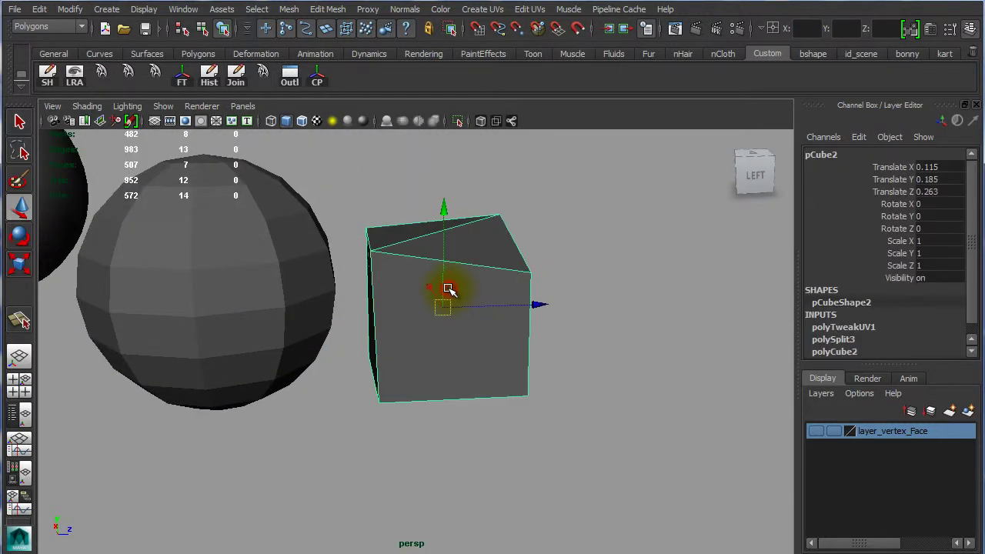
pyautogui.press('Delete')
# Delete the large sphere and the remaining partial sphere
pyautogui.click(285, 275)
pyautogui.press('Delete')
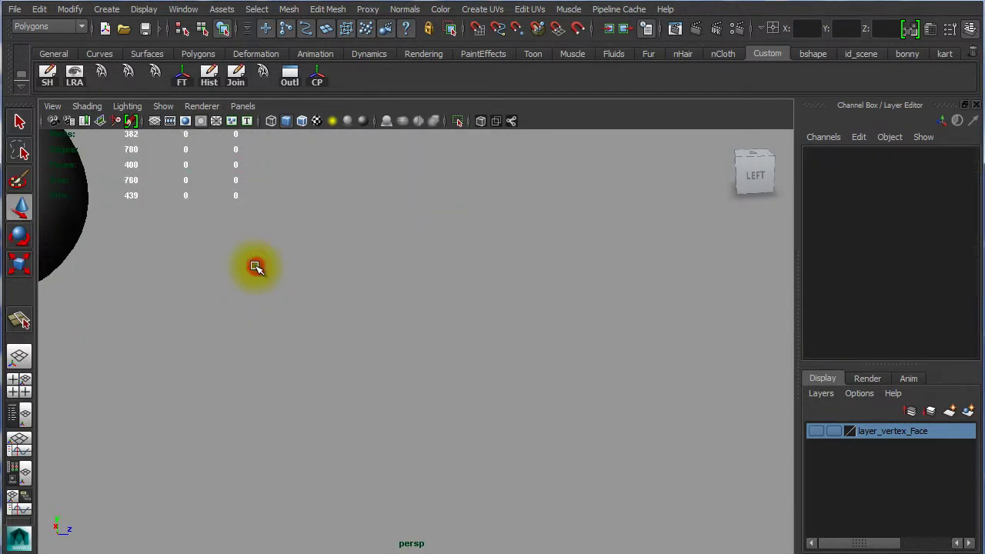
pyautogui.click(64, 209)
pyautogui.press('Delete')
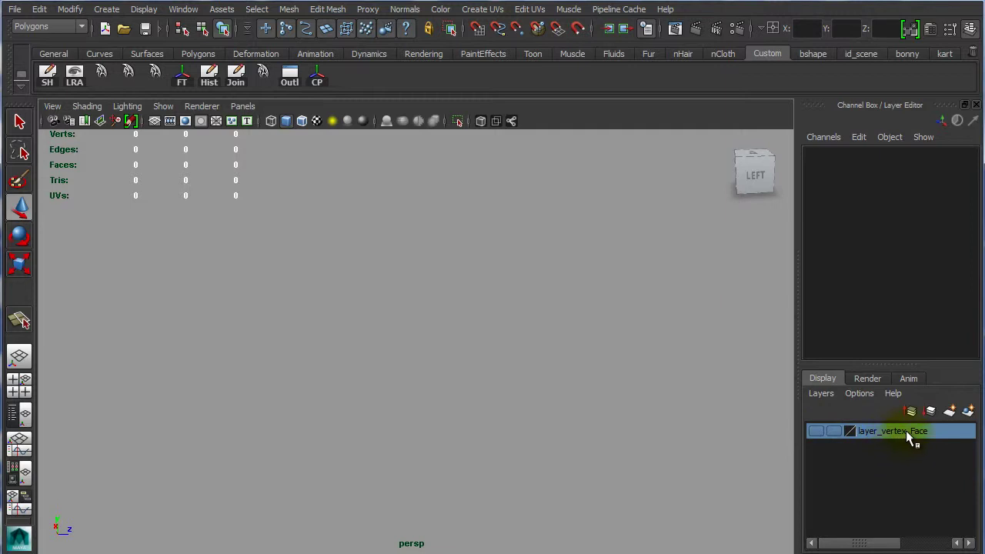
# Show layer_vertex_Face and orbit around pCube1 to view its split top face
pyautogui.click(816, 431)
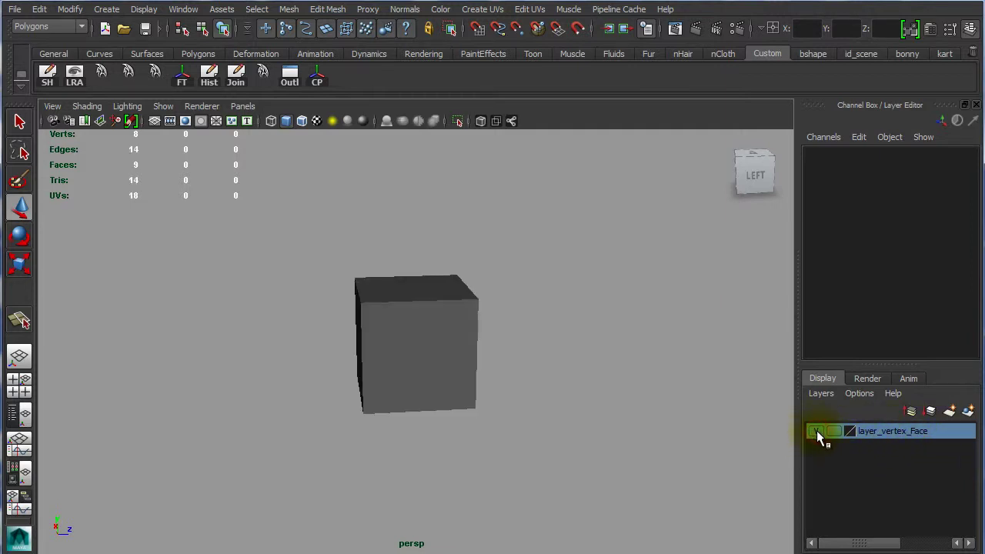
pyautogui.click(446, 319)
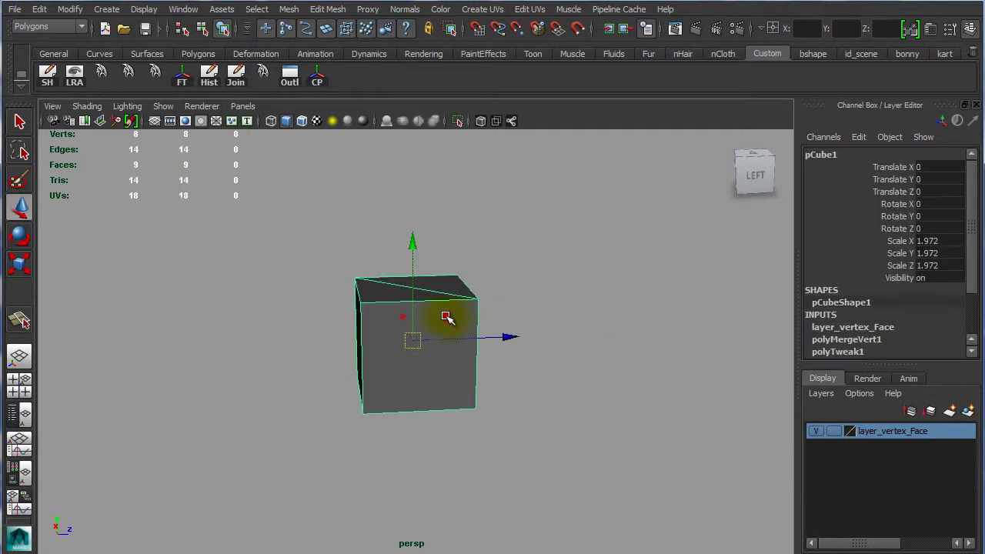
pyautogui.click(655, 378)
pyautogui.click(425, 354)
pyautogui.keyDown('alt'); pyautogui.moveTo(594, 368); pyautogui.dragTo(464, 381); pyautogui.keyUp('alt')
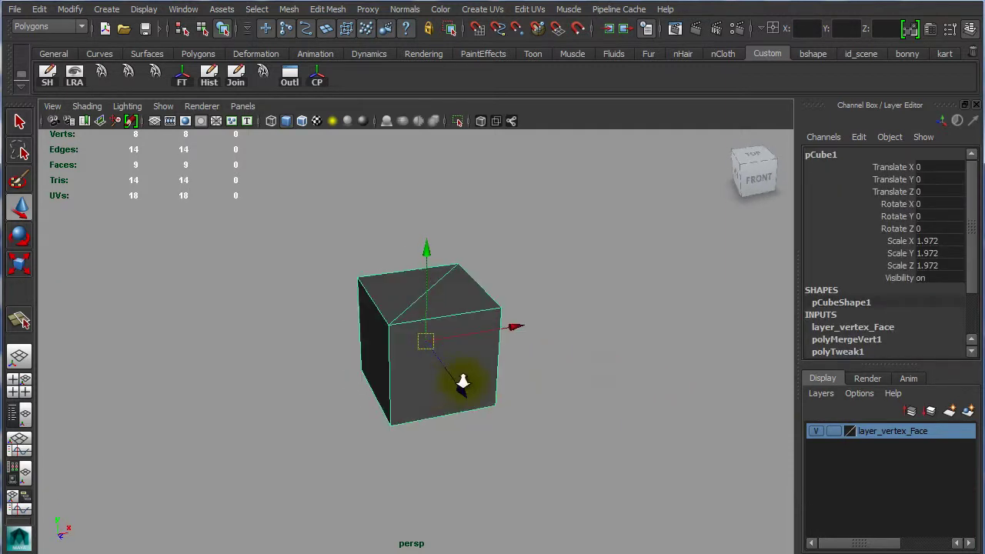
pyautogui.keyDown('alt'); pyautogui.moveTo(464, 380); pyautogui.dragTo(704, 427, button='right'); pyautogui.keyUp('alt')
pyautogui.moveTo(703, 426)
pyautogui.keyDown('alt'); pyautogui.mouseDown()
pyautogui.moveTo(540, 364)
pyautogui.moveTo(659, 370)
pyautogui.moveTo(639, 392)
pyautogui.mouseUp(); pyautogui.keyUp('alt')
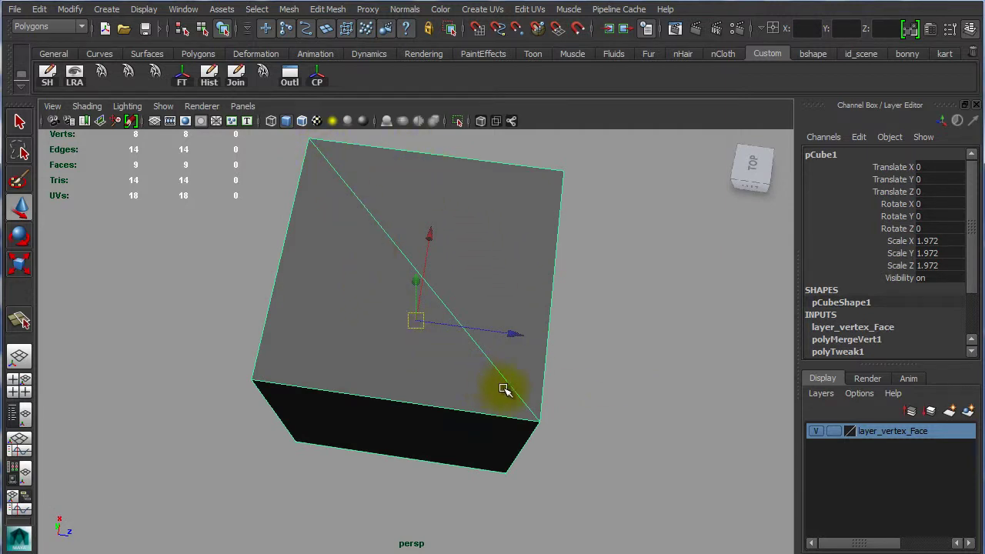
pyautogui.moveTo(462, 341)
pyautogui.keyDown('alt'); pyautogui.mouseDown()
pyautogui.moveTo(457, 205)
pyautogui.moveTo(467, 183)
pyautogui.moveTo(458, 271)
pyautogui.moveTo(605, 331)
pyautogui.mouseUp(); pyautogui.keyUp('alt')
# Toggle the cube to wireframe with 4, then back to shaded with 5
pyautogui.click(653, 341)
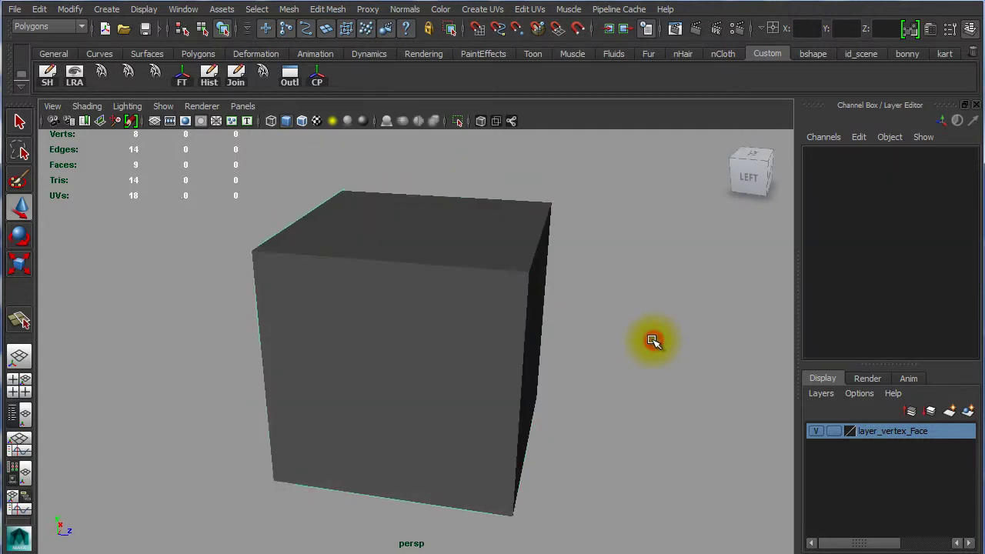
pyautogui.press('4')
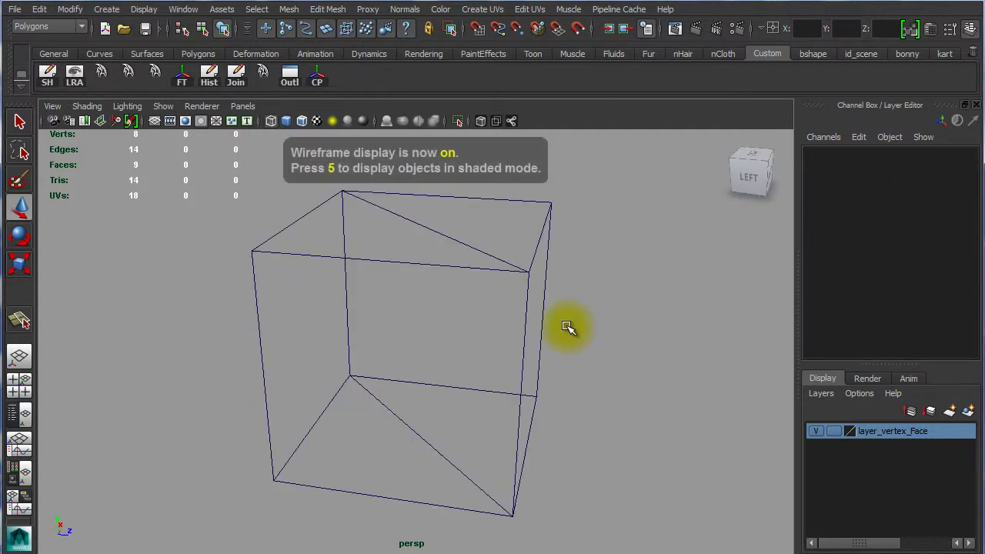
pyautogui.moveTo(567, 328)
pyautogui.keyDown('alt'); pyautogui.mouseDown()
pyautogui.moveTo(434, 330)
pyautogui.moveTo(554, 321)
pyautogui.moveTo(526, 354)
pyautogui.moveTo(531, 310)
pyautogui.mouseUp(); pyautogui.keyUp('alt')
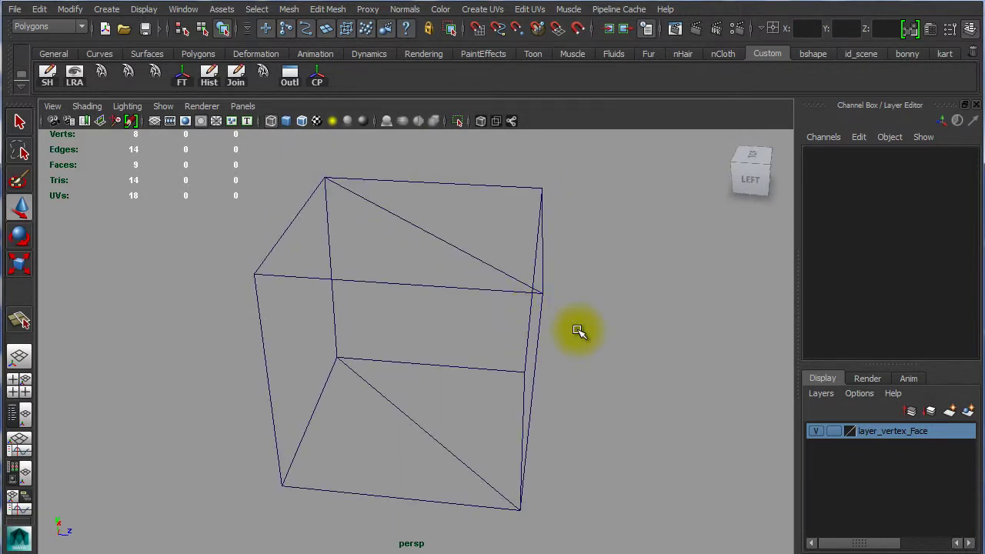
pyautogui.press('5')
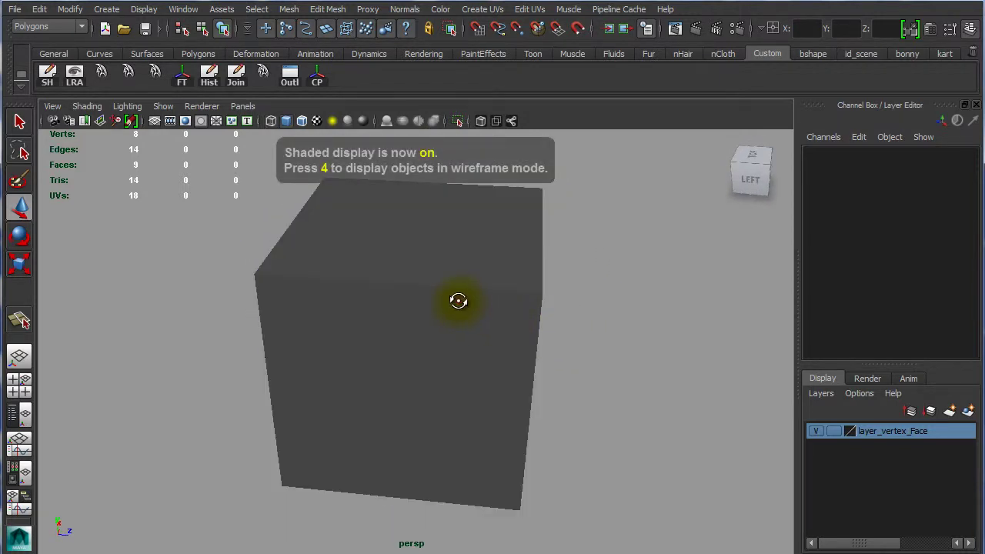
pyautogui.keyDown('alt'); pyautogui.moveTo(459, 300); pyautogui.dragTo(439, 286); pyautogui.keyUp('alt')
# Switch the cube to vertex-face mode and zoom in on its separated faces
pyautogui.rightClick(436, 287)
pyautogui.moveTo(436, 286); pyautogui.dragTo(388, 309, button='right')
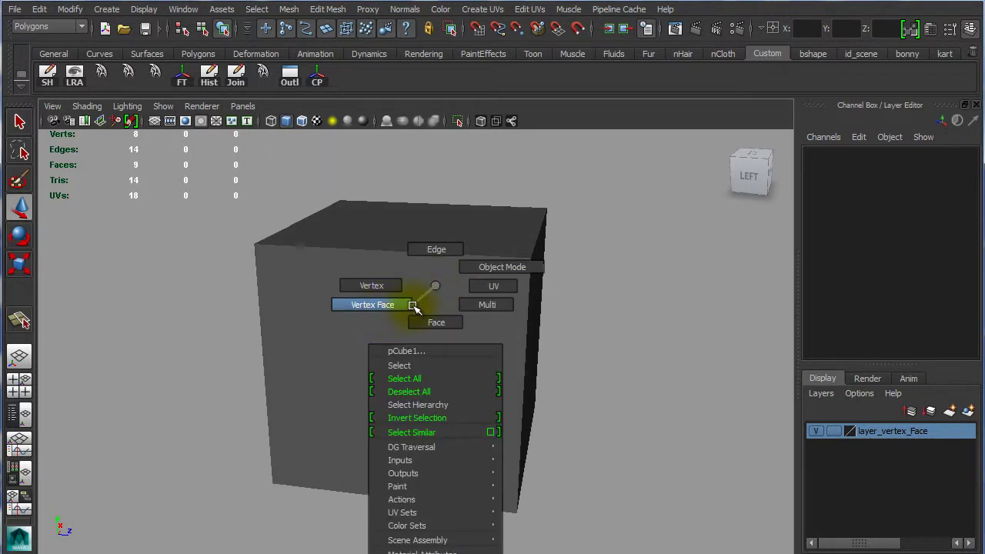
pyautogui.moveTo(389, 306); pyautogui.dragTo(390, 307, button='right')
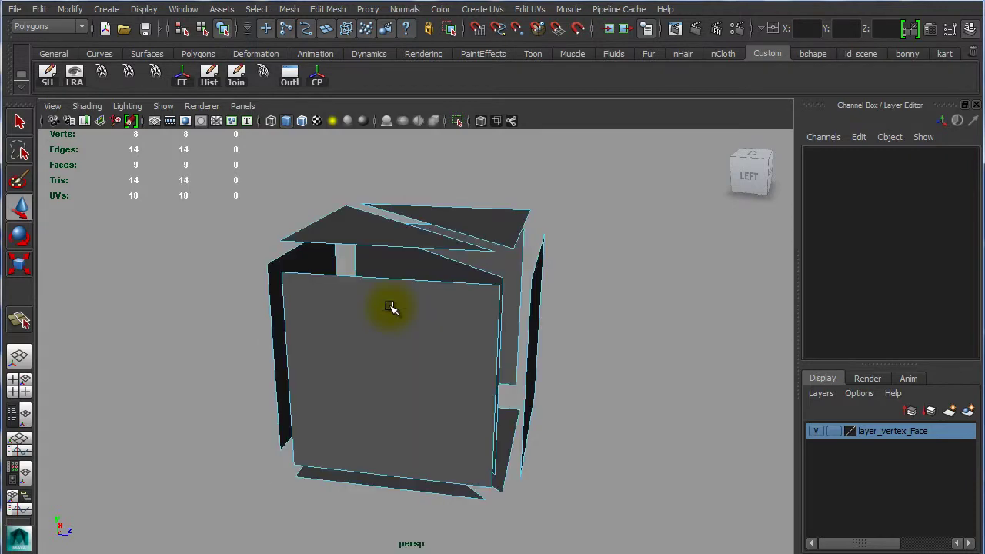
pyautogui.moveTo(452, 308)
pyautogui.keyDown('alt'); pyautogui.mouseDown()
pyautogui.moveTo(374, 333)
pyautogui.moveTo(474, 310)
pyautogui.mouseUp(); pyautogui.keyUp('alt')
pyautogui.keyDown('alt'); pyautogui.moveTo(474, 310); pyautogui.dragTo(493, 340, button='right'); pyautogui.keyUp('alt')
pyautogui.keyDown('alt'); pyautogui.moveTo(492, 341); pyautogui.dragTo(449, 346); pyautogui.keyUp('alt')
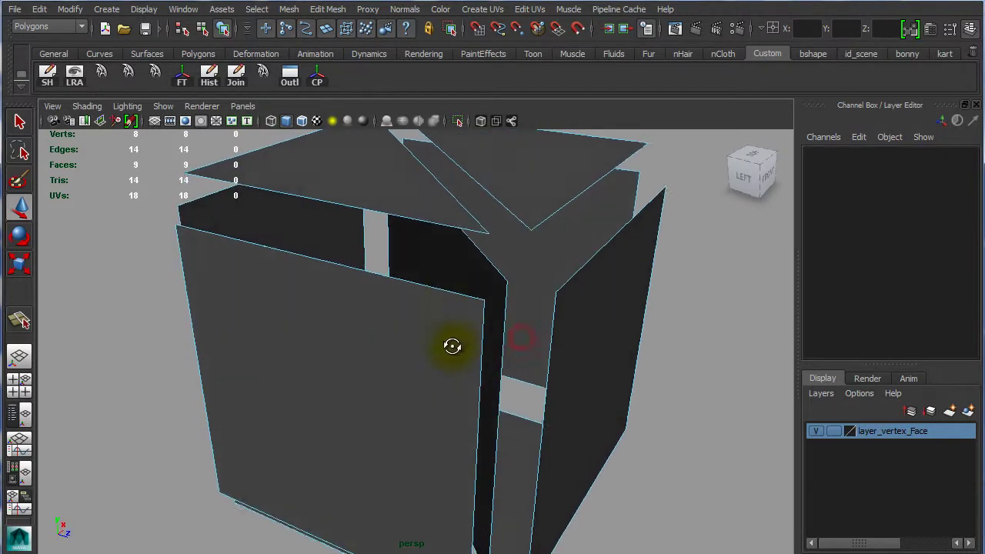
# Switch to face mode, show the cube in wireframe and select one face
pyautogui.moveTo(490, 271); pyautogui.dragTo(485, 307, button='right')
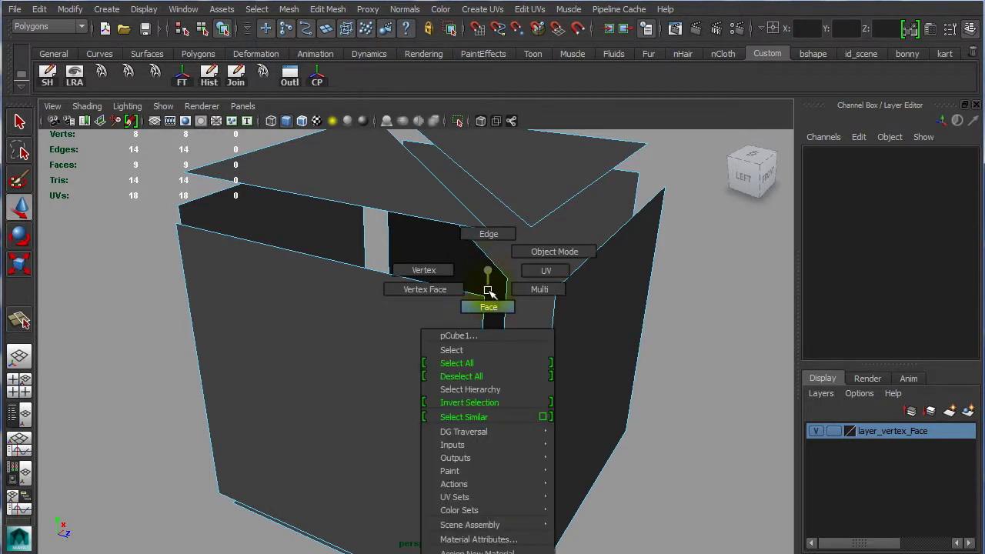
pyautogui.keyDown('alt'); pyautogui.moveTo(505, 292); pyautogui.dragTo(462, 296); pyautogui.keyUp('alt')
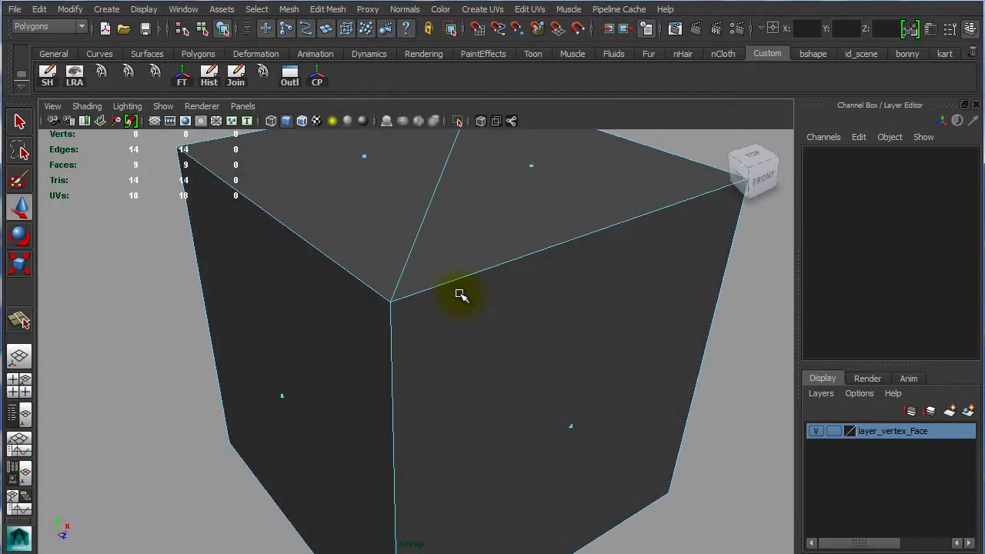
pyautogui.press('5')
pyautogui.press('4')
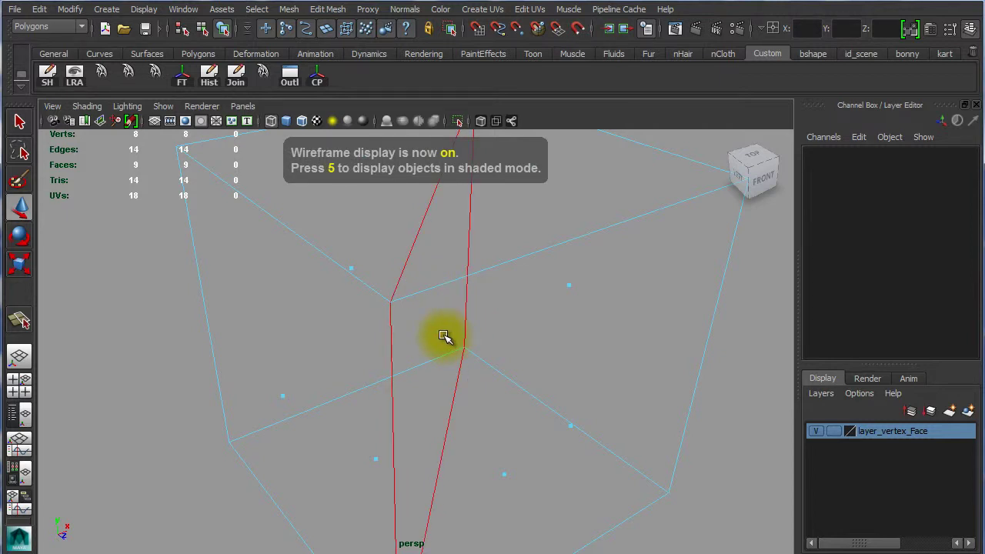
pyautogui.click(444, 337)
pyautogui.scroll(-5, 500, 336)
pyautogui.scroll(-3, 462, 308)
pyautogui.keyDown('alt'); pyautogui.moveTo(365, 282); pyautogui.dragTo(447, 336); pyautogui.keyUp('alt')
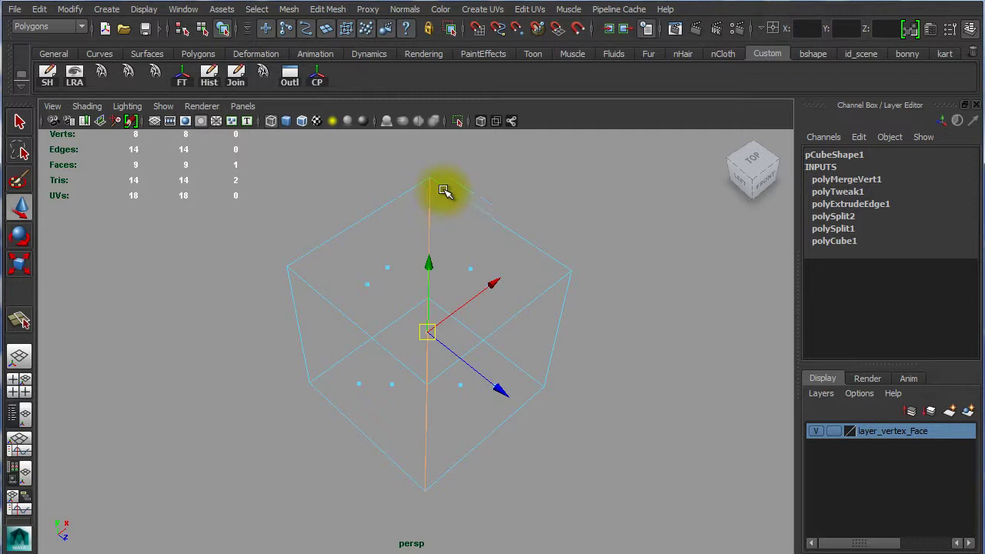
# Return the cube to shaded display in object mode and select it
pyautogui.press('5')
pyautogui.moveTo(439, 218); pyautogui.dragTo(501, 199, button='right')
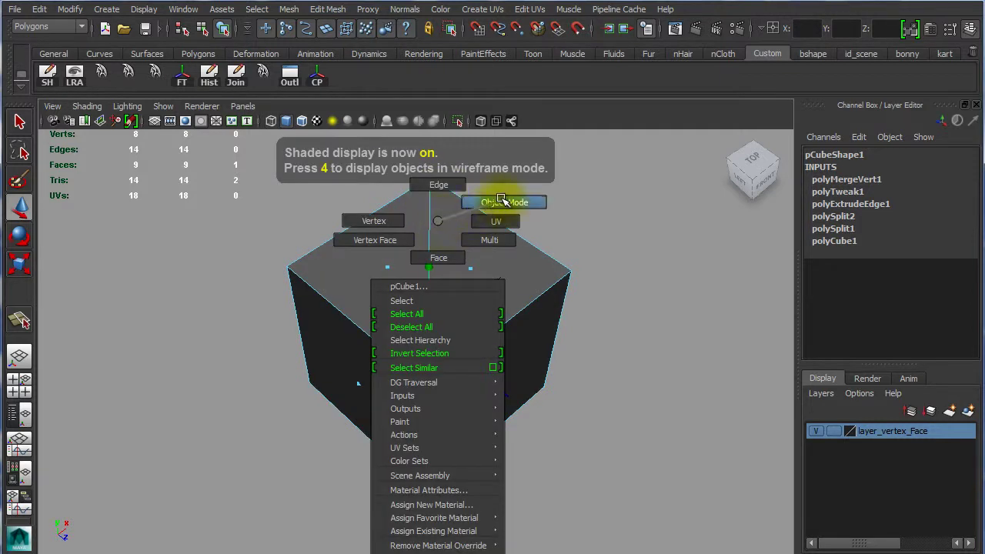
pyautogui.click(436, 268)
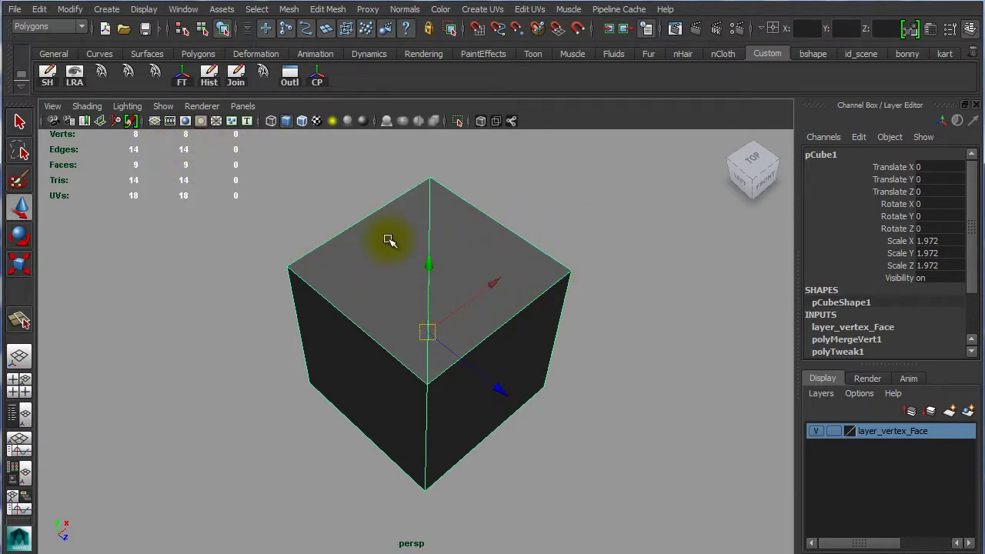
pyautogui.moveTo(429, 373)
pyautogui.keyDown('alt'); pyautogui.mouseDown()
pyautogui.moveTo(488, 315)
pyautogui.moveTo(492, 345)
pyautogui.moveTo(474, 377)
pyautogui.mouseUp(); pyautogui.keyUp('alt')
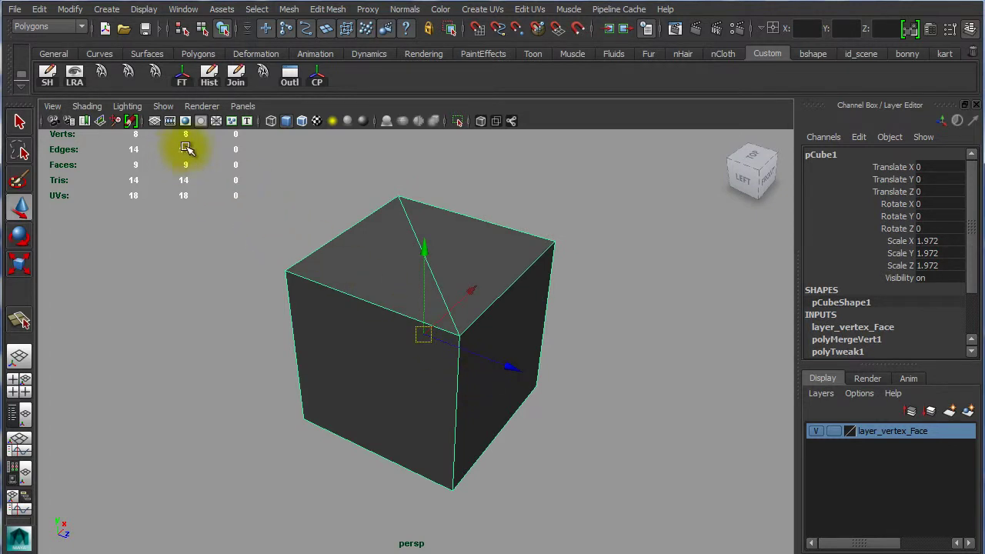
# Switch the cube to edge mode in wireframe and box-select its edges
pyautogui.moveTo(473, 265)
pyautogui.mouseDown(button='right')
pyautogui.moveTo(442, 267)
pyautogui.moveTo(465, 223)
pyautogui.mouseUp(button='right')
pyautogui.moveTo(495, 378)
pyautogui.keyDown('alt'); pyautogui.mouseDown()
pyautogui.moveTo(515, 355)
pyautogui.moveTo(403, 352)
pyautogui.mouseUp(); pyautogui.keyUp('alt')
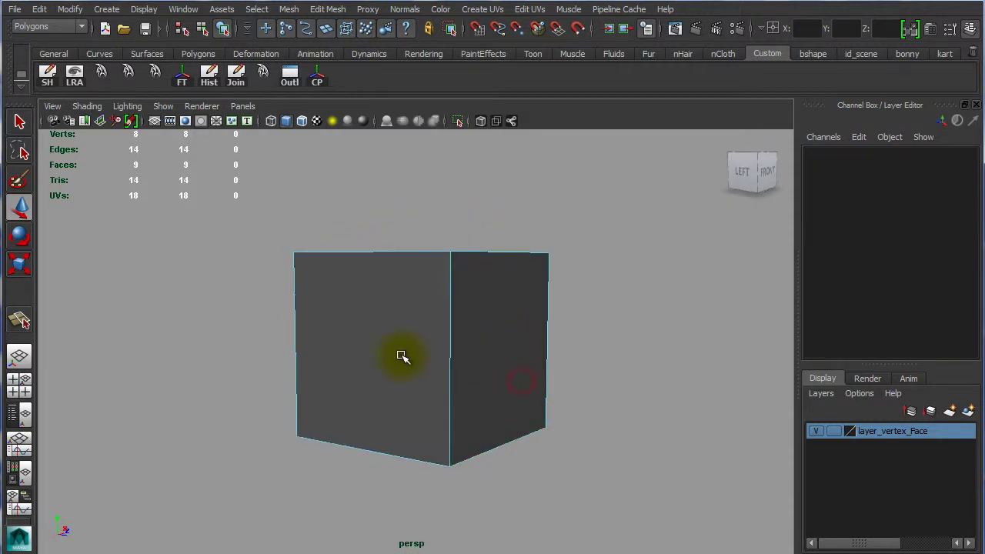
pyautogui.moveTo(236, 328); pyautogui.dragTo(608, 350)
pyautogui.press('4')
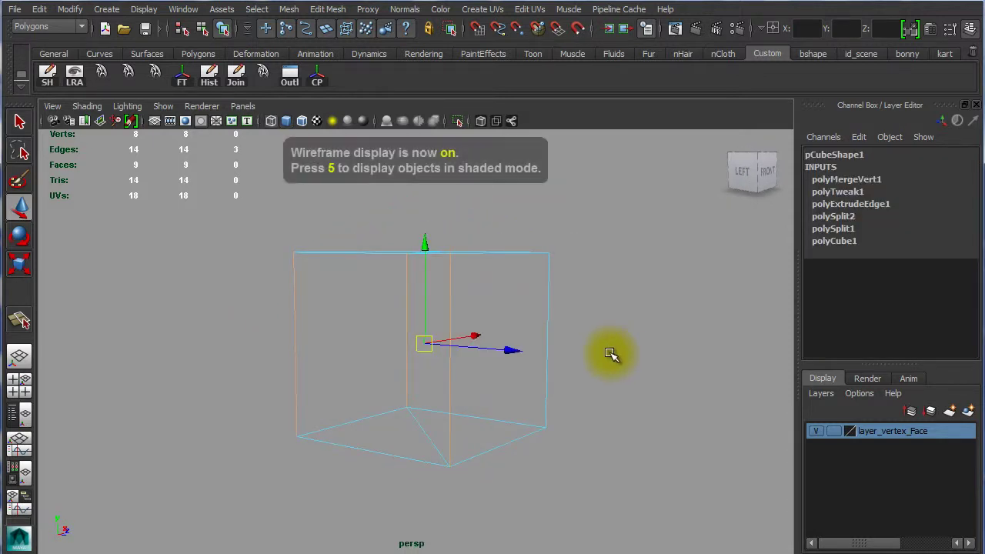
pyautogui.click(593, 343)
pyautogui.moveTo(278, 332)
pyautogui.mouseDown()
pyautogui.moveTo(599, 344)
pyautogui.moveTo(620, 336)
pyautogui.moveTo(331, 362)
pyautogui.mouseUp()
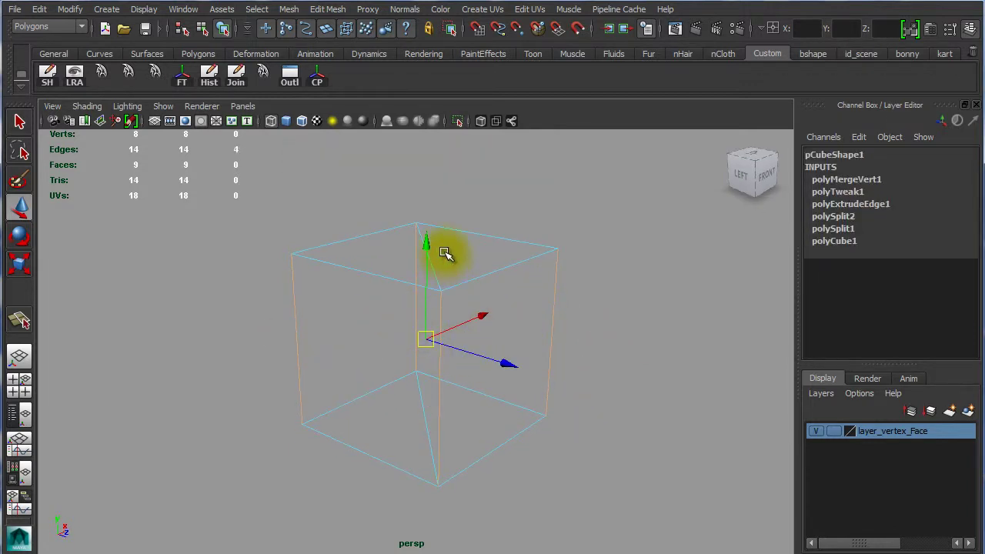
# Tumble around the wireframe cube selecting edges, ending on the top-face diagonal edge
pyautogui.moveTo(538, 275)
pyautogui.keyDown('alt'); pyautogui.mouseDown()
pyautogui.moveTo(539, 315)
pyautogui.moveTo(356, 336)
pyautogui.mouseUp(); pyautogui.keyUp('alt')
pyautogui.moveTo(526, 305)
pyautogui.keyDown('alt'); pyautogui.mouseDown()
pyautogui.moveTo(513, 235)
pyautogui.moveTo(526, 248)
pyautogui.moveTo(479, 334)
pyautogui.mouseUp(); pyautogui.keyUp('alt')
pyautogui.click(486, 358)
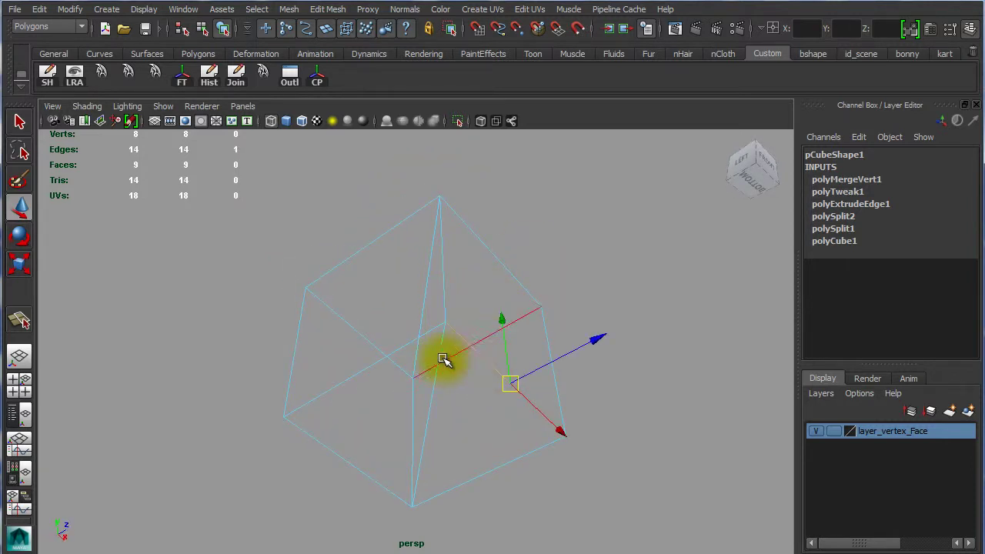
pyautogui.keyDown('shift'); pyautogui.click(391, 355); pyautogui.keyUp('shift')
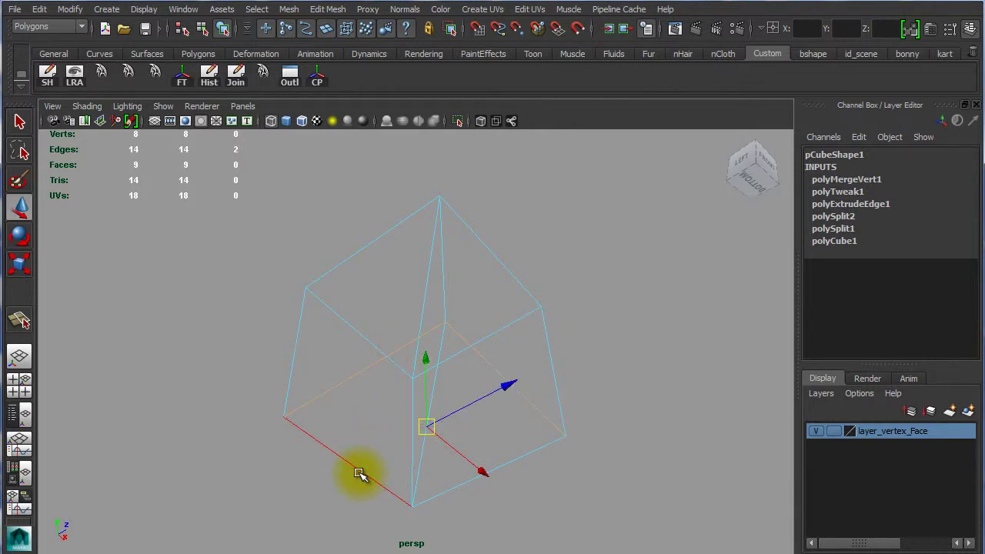
pyautogui.keyDown('shift'); pyautogui.click(451, 489); pyautogui.keyUp('shift')
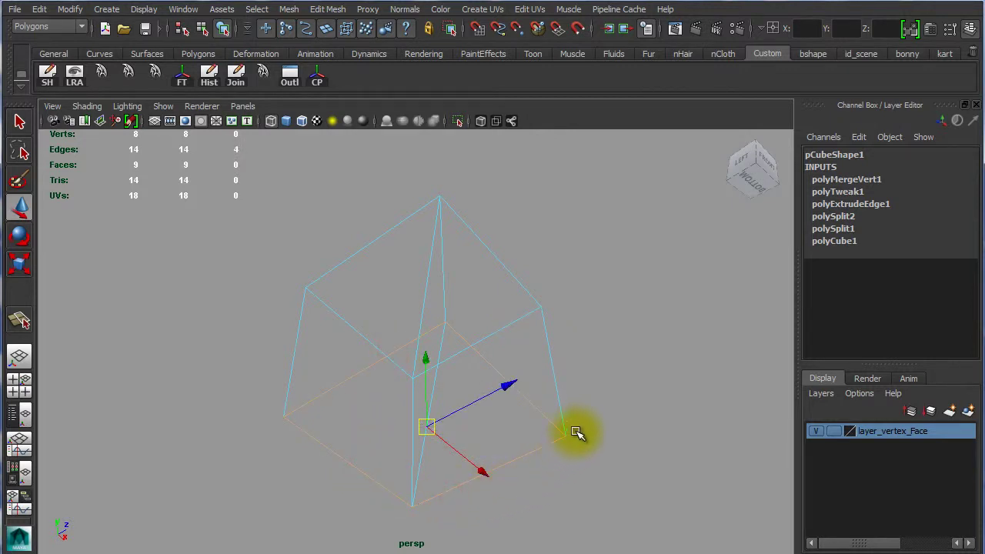
pyautogui.keyDown('alt'); pyautogui.moveTo(569, 364); pyautogui.dragTo(567, 402); pyautogui.keyUp('alt')
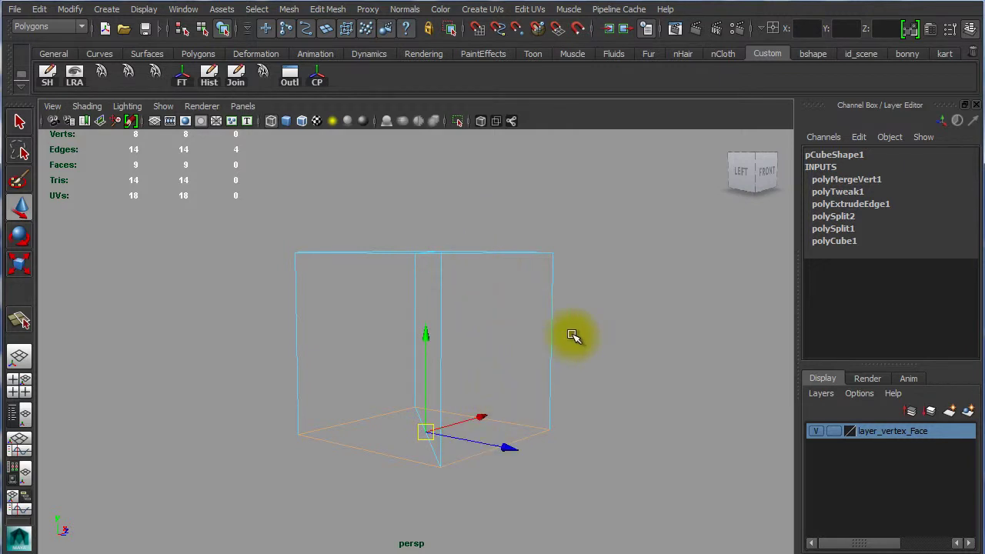
pyautogui.moveTo(577, 334)
pyautogui.keyDown('alt'); pyautogui.mouseDown()
pyautogui.moveTo(581, 349)
pyautogui.moveTo(468, 279)
pyautogui.moveTo(429, 268)
pyautogui.moveTo(479, 264)
pyautogui.mouseUp(); pyautogui.keyUp('alt')
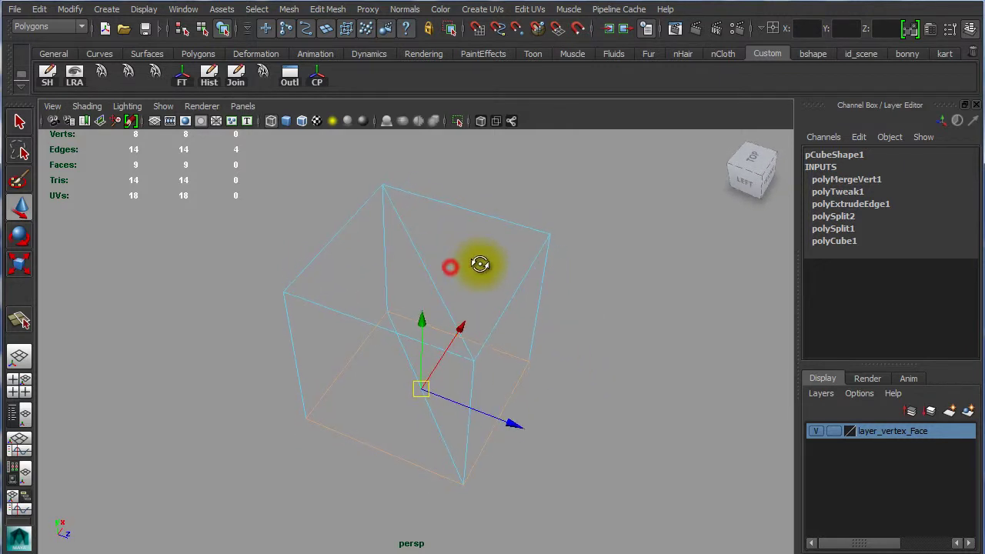
pyautogui.click(407, 262)
pyautogui.click(400, 407)
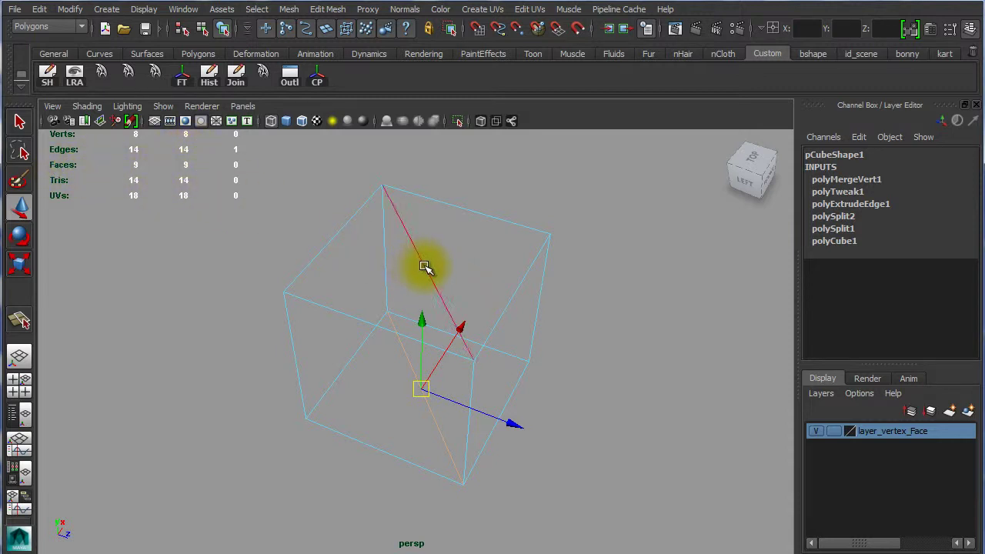
# Deselect the edges and compare the cube in wireframe versus shaded display
pyautogui.press('5')
pyautogui.click(576, 341)
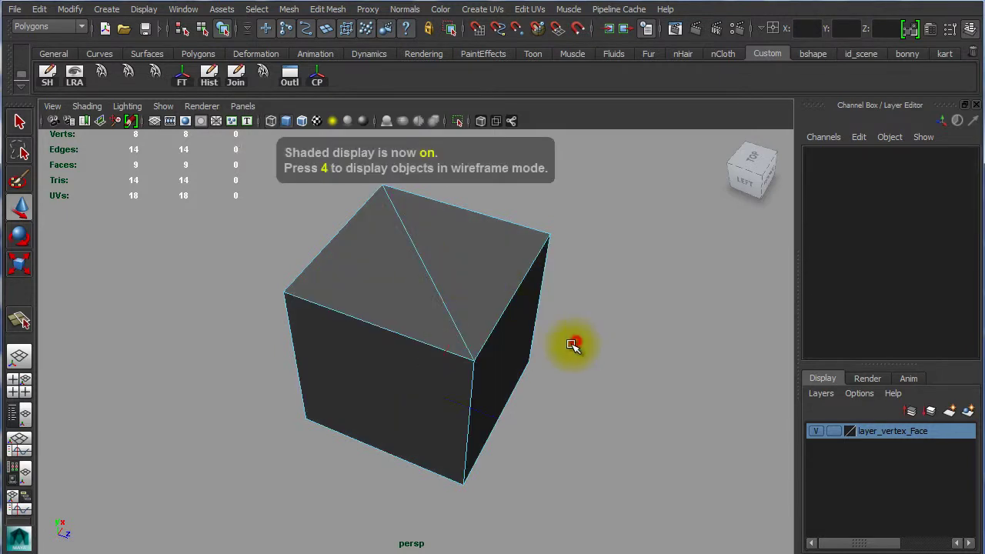
pyautogui.keyDown('alt'); pyautogui.moveTo(494, 345); pyautogui.dragTo(397, 298); pyautogui.keyUp('alt')
pyautogui.press('4')
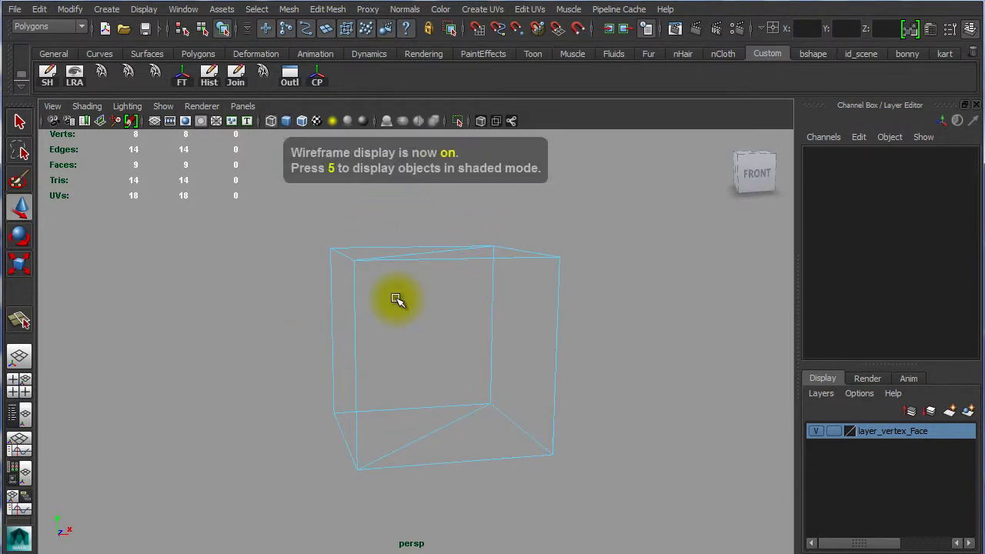
pyautogui.press('5')
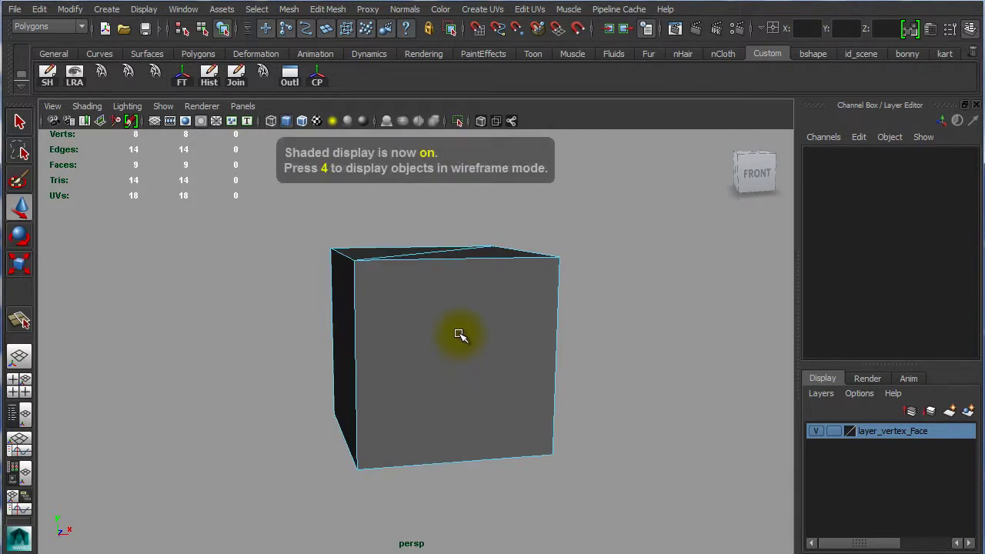
# Tumble around the shaded cube to view its diagonal edges from several angles
pyautogui.moveTo(454, 331)
pyautogui.keyDown('alt'); pyautogui.mouseDown()
pyautogui.moveTo(204, 319)
pyautogui.moveTo(204, 253)
pyautogui.moveTo(345, 330)
pyautogui.moveTo(366, 354)
pyautogui.moveTo(447, 343)
pyautogui.mouseUp(); pyautogui.keyUp('alt')
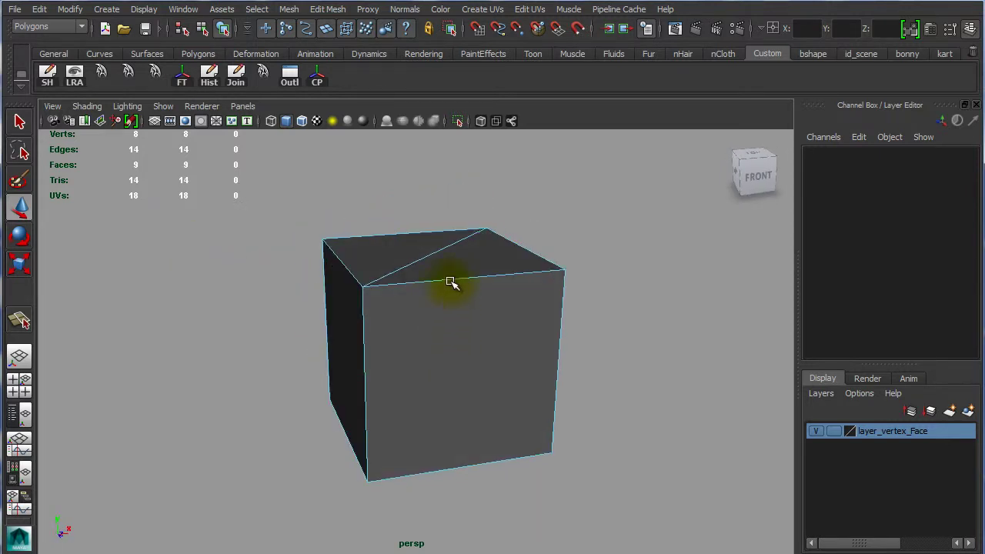
pyautogui.moveTo(433, 295)
pyautogui.keyDown('alt'); pyautogui.mouseDown()
pyautogui.moveTo(469, 290)
pyautogui.moveTo(479, 409)
pyautogui.moveTo(491, 315)
pyautogui.moveTo(501, 336)
pyautogui.moveTo(493, 343)
pyautogui.moveTo(263, 332)
pyautogui.moveTo(332, 342)
pyautogui.mouseUp(); pyautogui.keyUp('alt')
pyautogui.moveTo(448, 364)
pyautogui.keyDown('alt'); pyautogui.mouseDown()
pyautogui.moveTo(418, 374)
pyautogui.moveTo(277, 378)
pyautogui.moveTo(318, 431)
pyautogui.moveTo(403, 340)
pyautogui.mouseUp(); pyautogui.keyUp('alt')
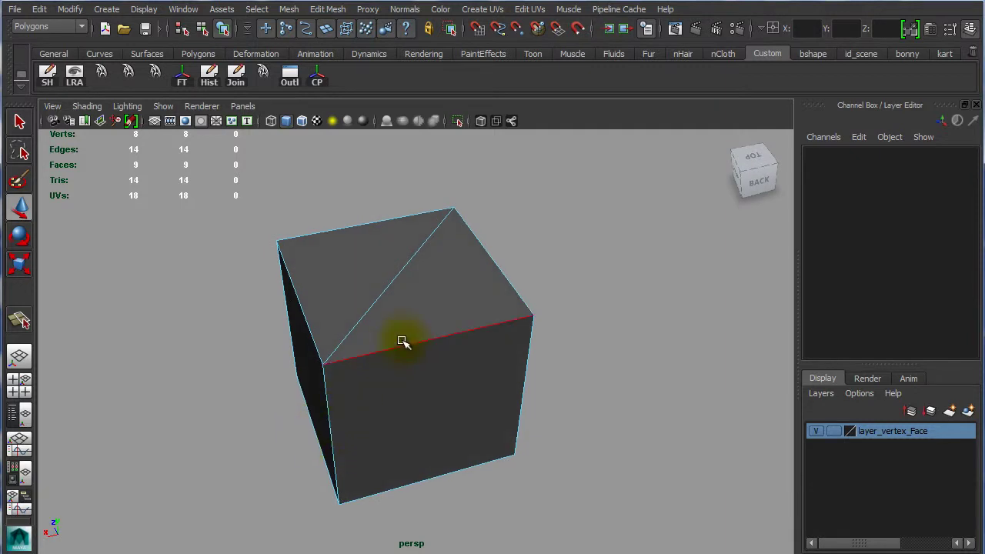
pyautogui.moveTo(368, 297)
pyautogui.keyDown('alt'); pyautogui.mouseDown()
pyautogui.moveTo(395, 297)
pyautogui.moveTo(429, 356)
pyautogui.mouseUp(); pyautogui.keyUp('alt')
pyautogui.keyDown('alt'); pyautogui.moveTo(364, 361); pyautogui.dragTo(385, 396); pyautogui.keyUp('alt')
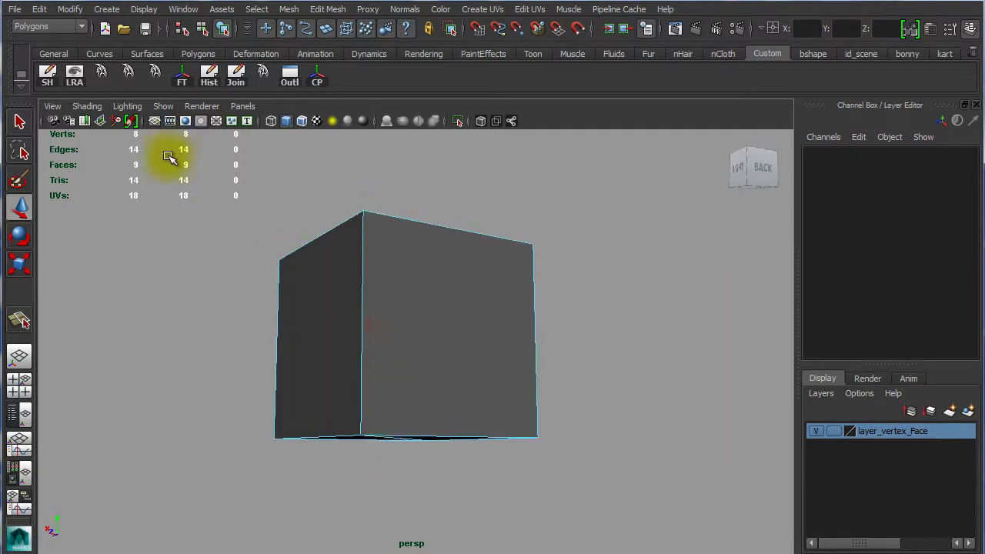
pyautogui.keyDown('alt'); pyautogui.moveTo(379, 314); pyautogui.dragTo(393, 348); pyautogui.keyUp('alt')
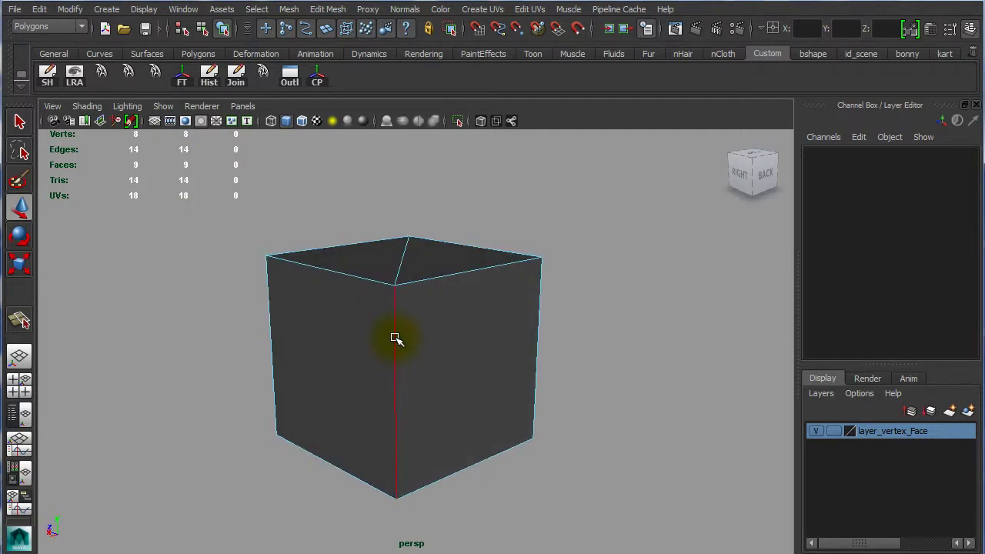
# Toggle wireframe and back to shaded, then bring up the cube's marking menu
pyautogui.press('4')
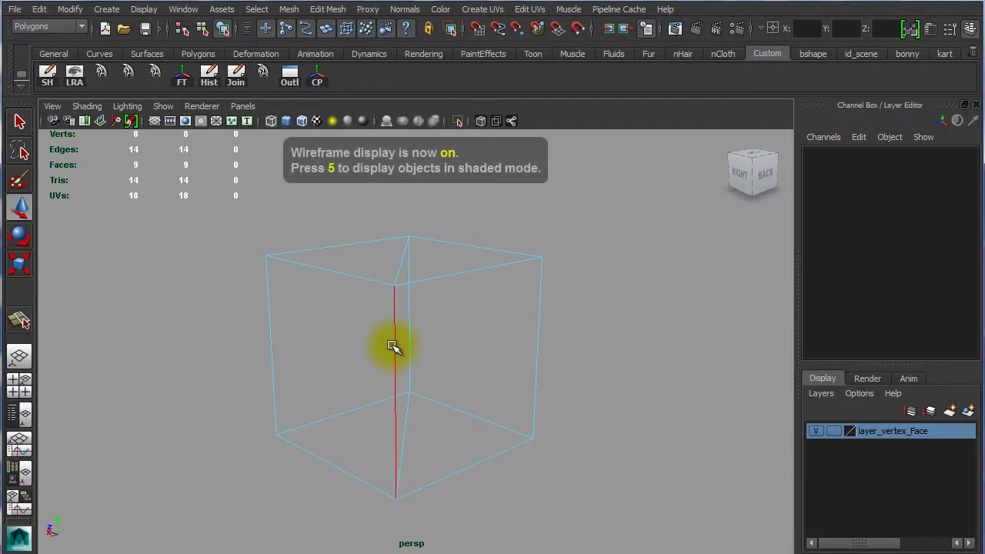
pyautogui.press('5')
pyautogui.moveTo(384, 337); pyautogui.dragTo(362, 345, button='right')
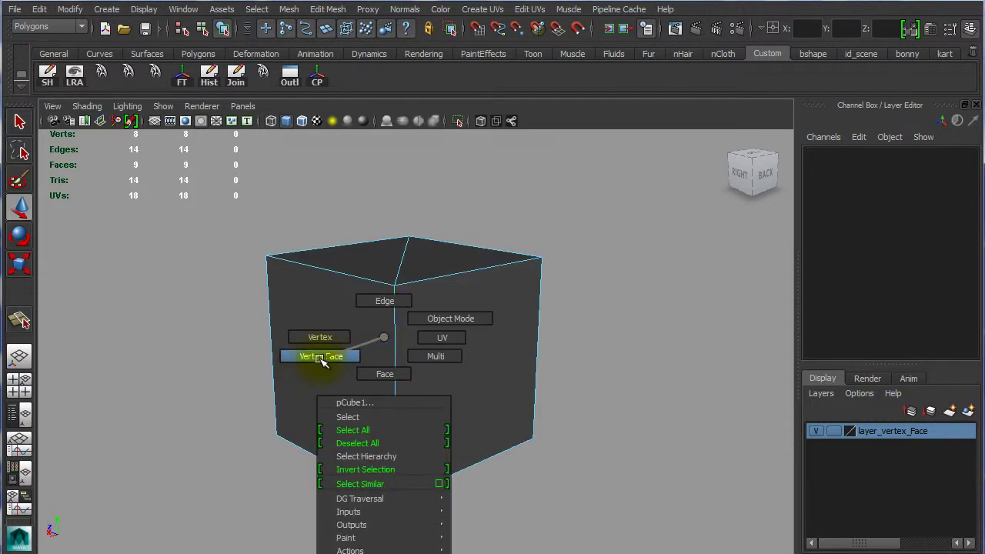
# Switch the cube to vertex-face mode and orbit and zoom to inspect the split faces
pyautogui.moveTo(312, 363); pyautogui.dragTo(314, 360, button='right')
pyautogui.moveTo(336, 359)
pyautogui.keyDown('alt'); pyautogui.mouseDown()
pyautogui.moveTo(436, 383)
pyautogui.moveTo(433, 362)
pyautogui.moveTo(383, 361)
pyautogui.mouseUp(); pyautogui.keyUp('alt')
pyautogui.keyDown('alt'); pyautogui.moveTo(382, 361); pyautogui.dragTo(585, 401, button='right'); pyautogui.keyUp('alt')
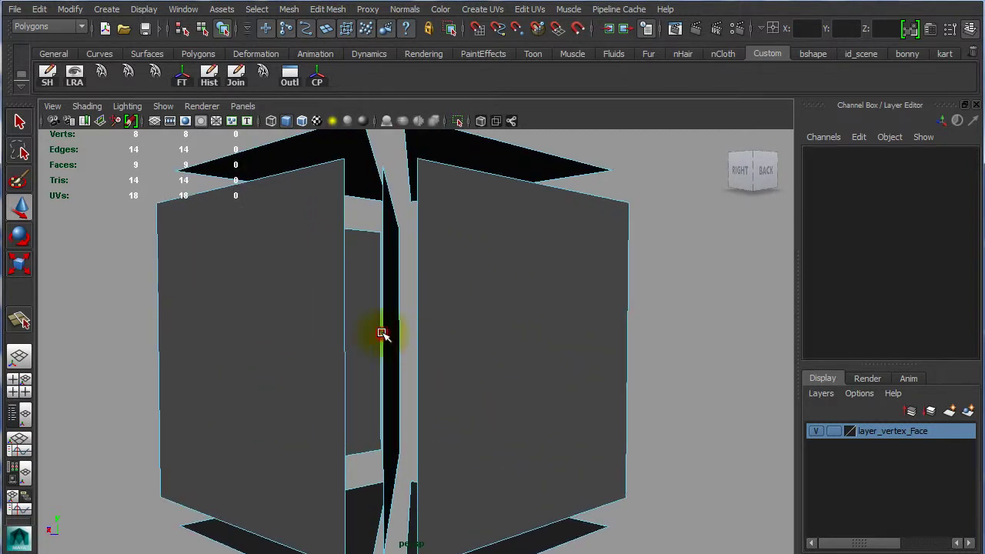
pyautogui.keyDown('alt'); pyautogui.moveTo(382, 333); pyautogui.dragTo(374, 338, button='right'); pyautogui.keyUp('alt')
pyautogui.moveTo(351, 310)
pyautogui.keyDown('alt'); pyautogui.mouseDown()
pyautogui.moveTo(359, 336)
pyautogui.moveTo(373, 335)
pyautogui.mouseUp(); pyautogui.keyUp('alt')
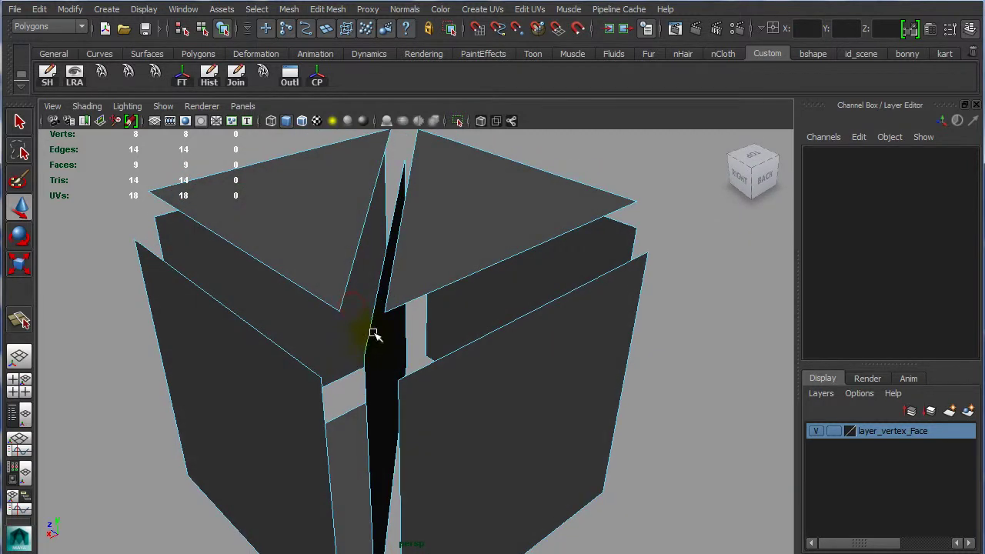
pyautogui.keyDown('alt'); pyautogui.moveTo(530, 374); pyautogui.dragTo(399, 334, button='right'); pyautogui.keyUp('alt')
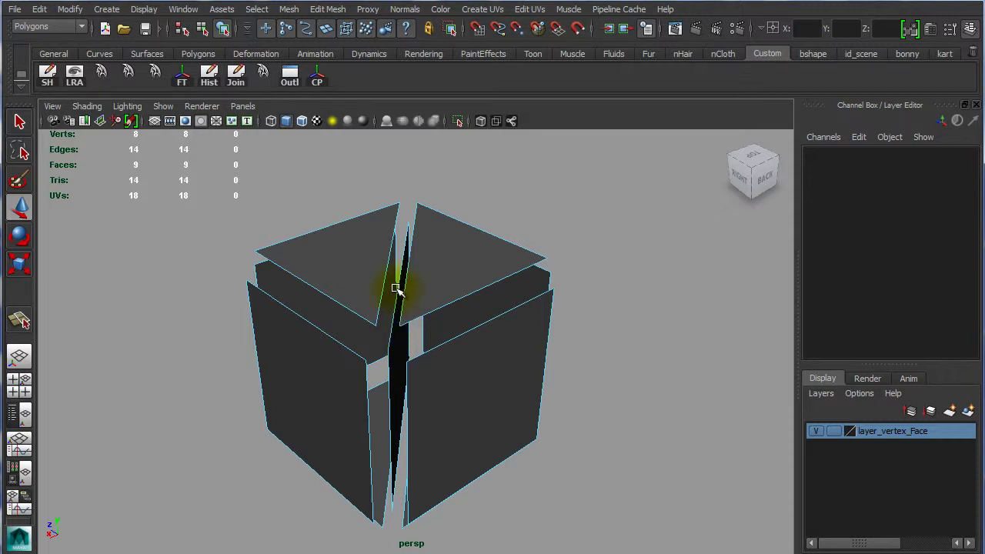
# Switch to vertex mode, then back to object mode and select pCube1
pyautogui.rightClick(396, 258)
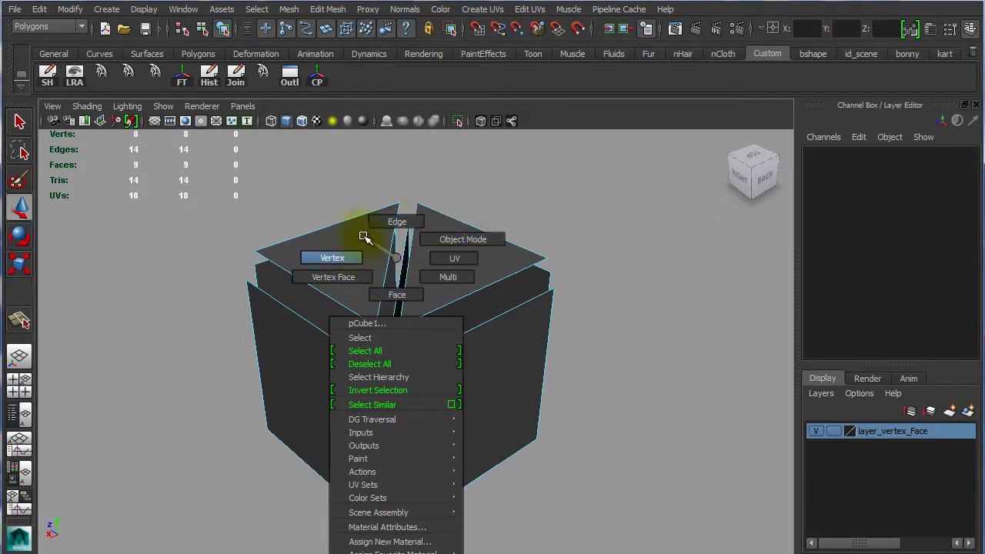
pyautogui.click(351, 257)
pyautogui.rightClick(351, 257)
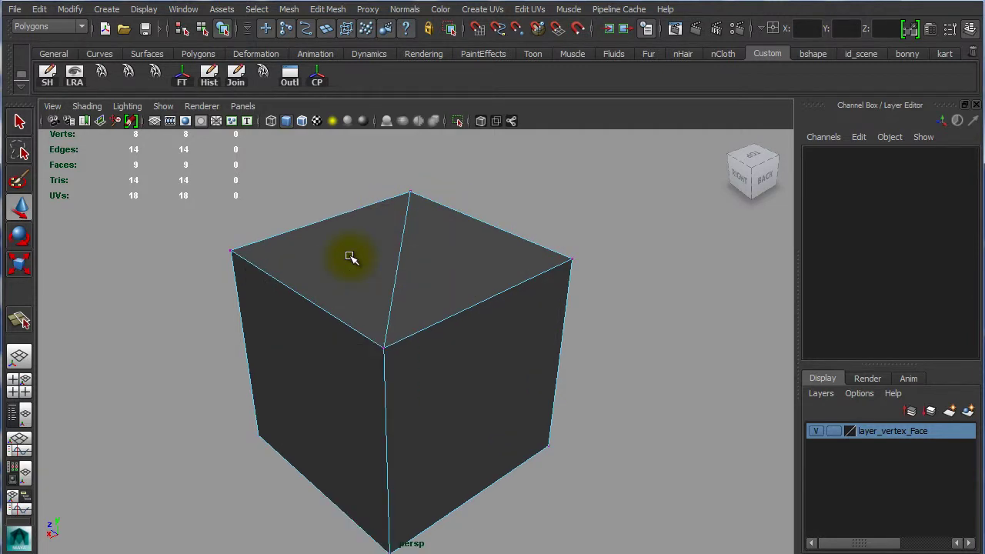
pyautogui.rightClick(387, 273)
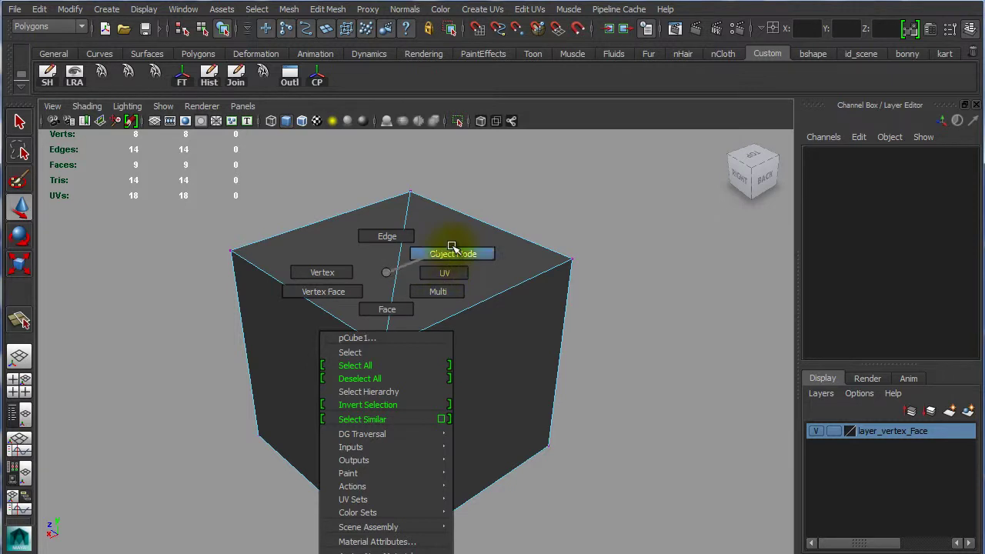
pyautogui.moveTo(452, 247); pyautogui.dragTo(460, 253, button='right')
pyautogui.click(490, 256)
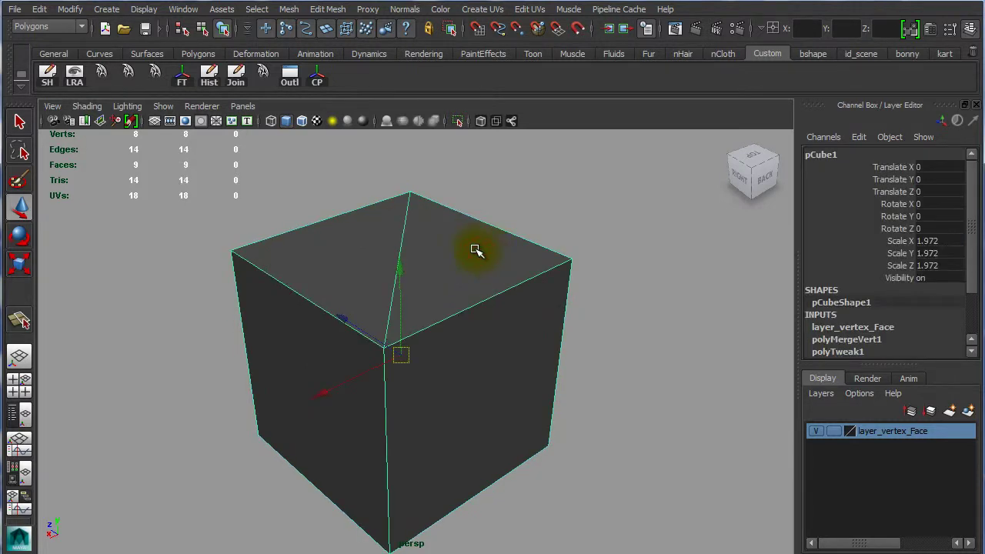